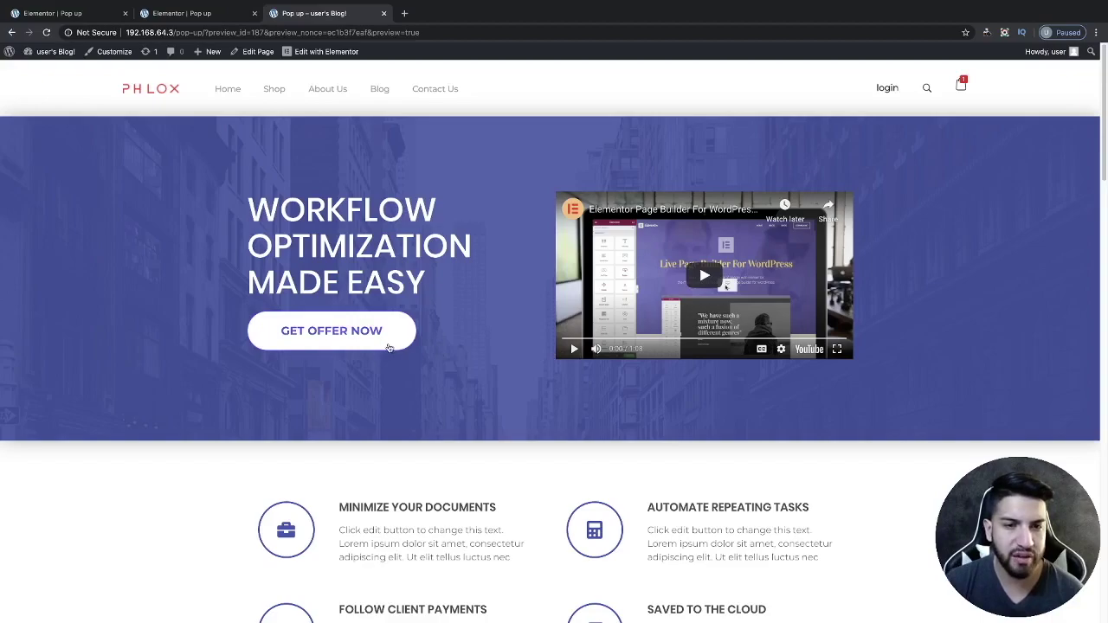
Test the Get Offer Now button on the previewed Pop up page by opening and closing its popup several times
left_click(346, 333)
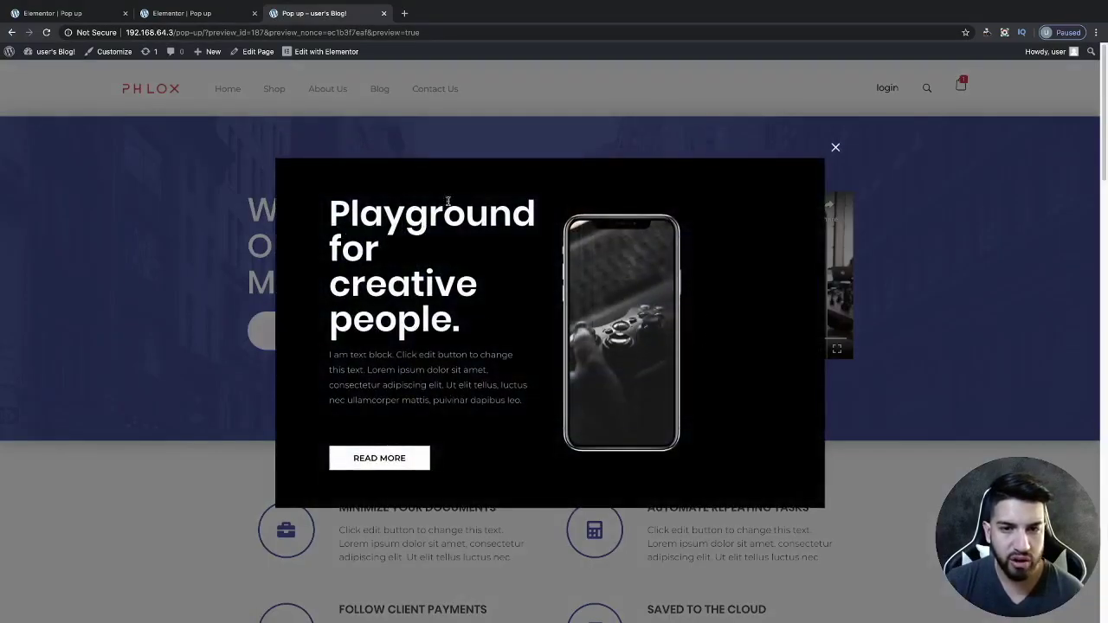
left_click(837, 147)
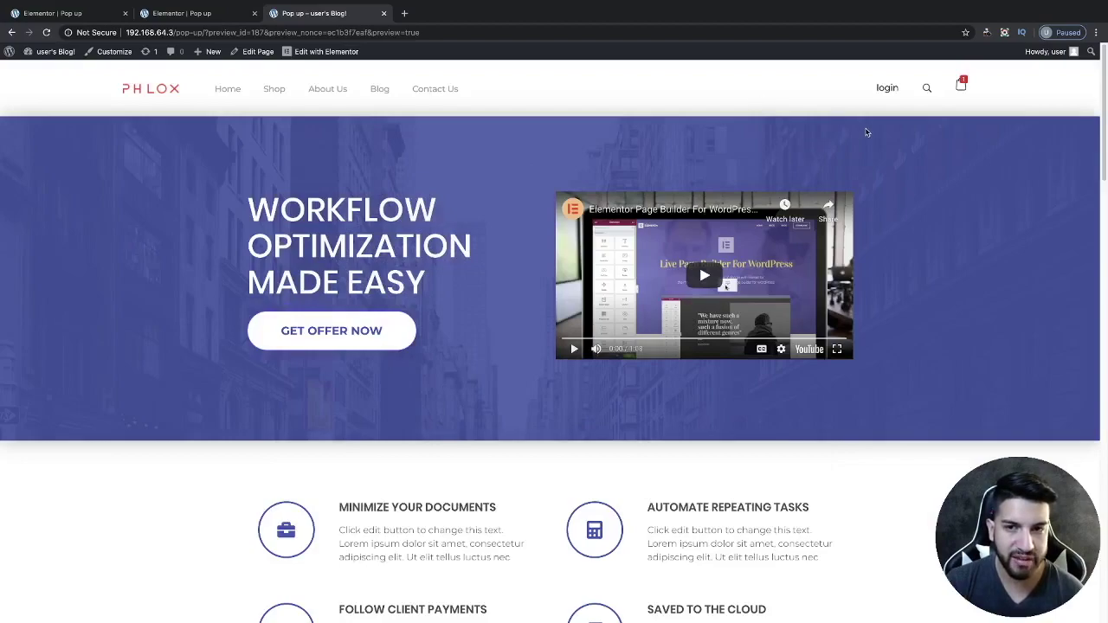
left_click(325, 330)
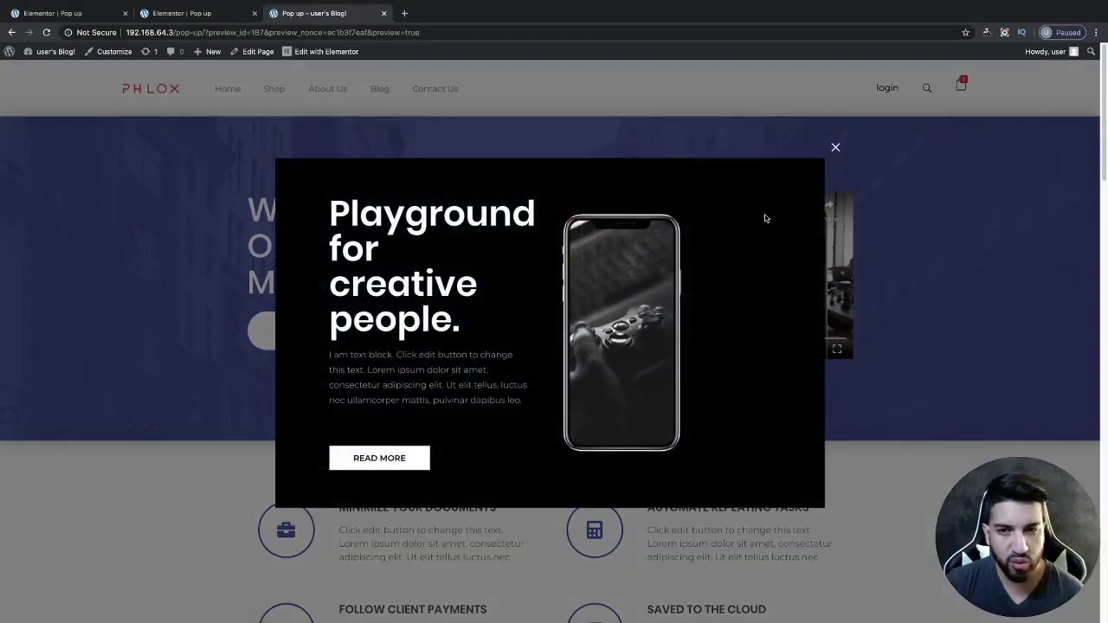
left_click(836, 149)
scroll(840, 298, "down", 1)
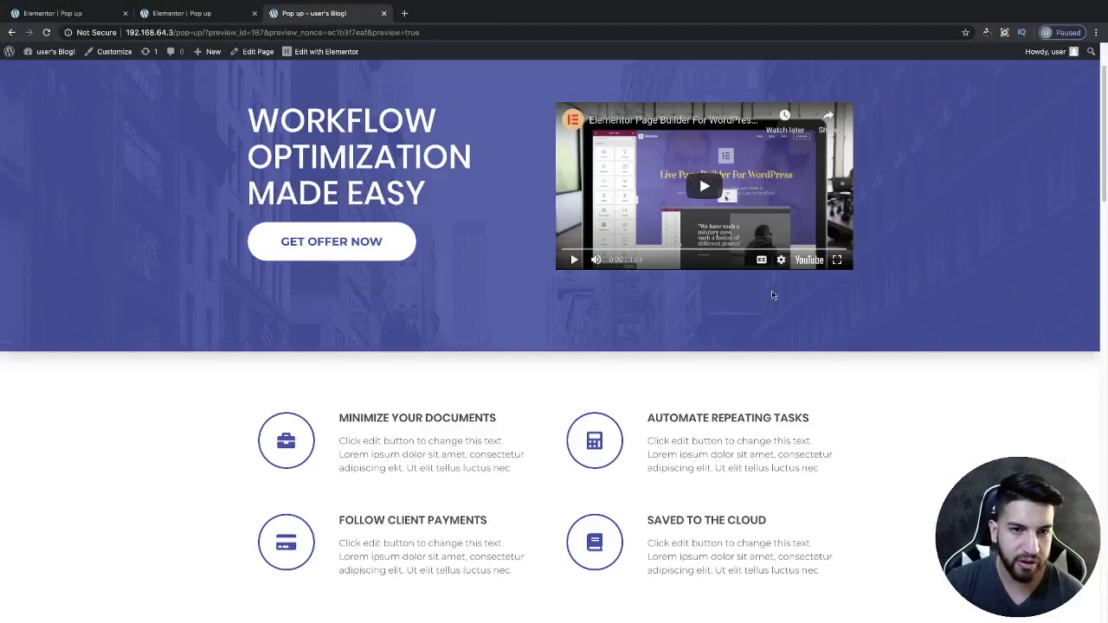
left_click(391, 254)
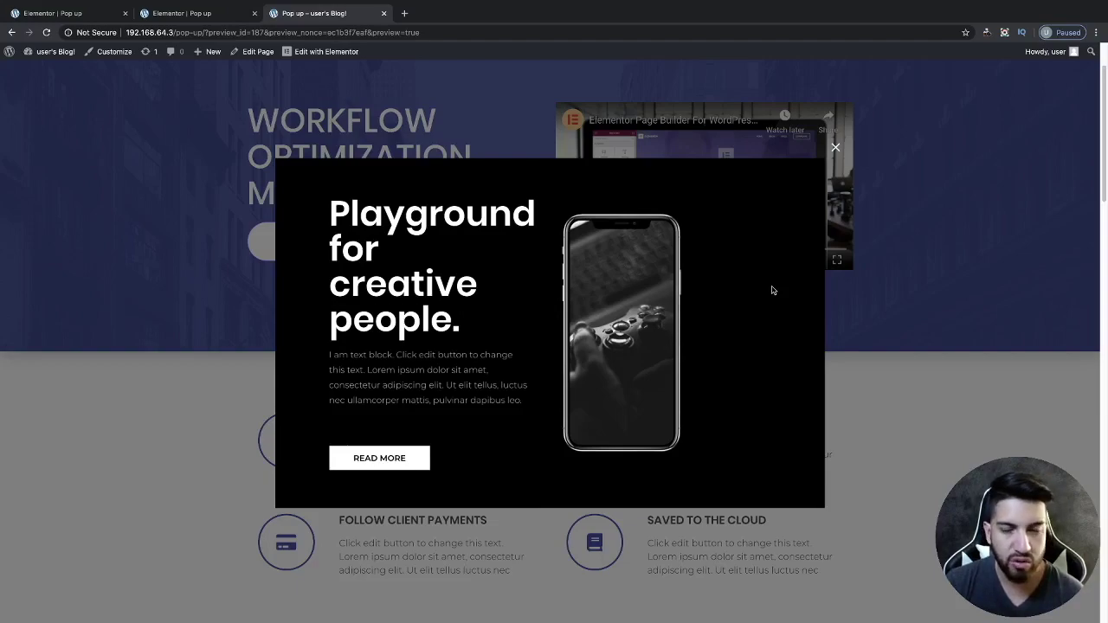
left_click(967, 353)
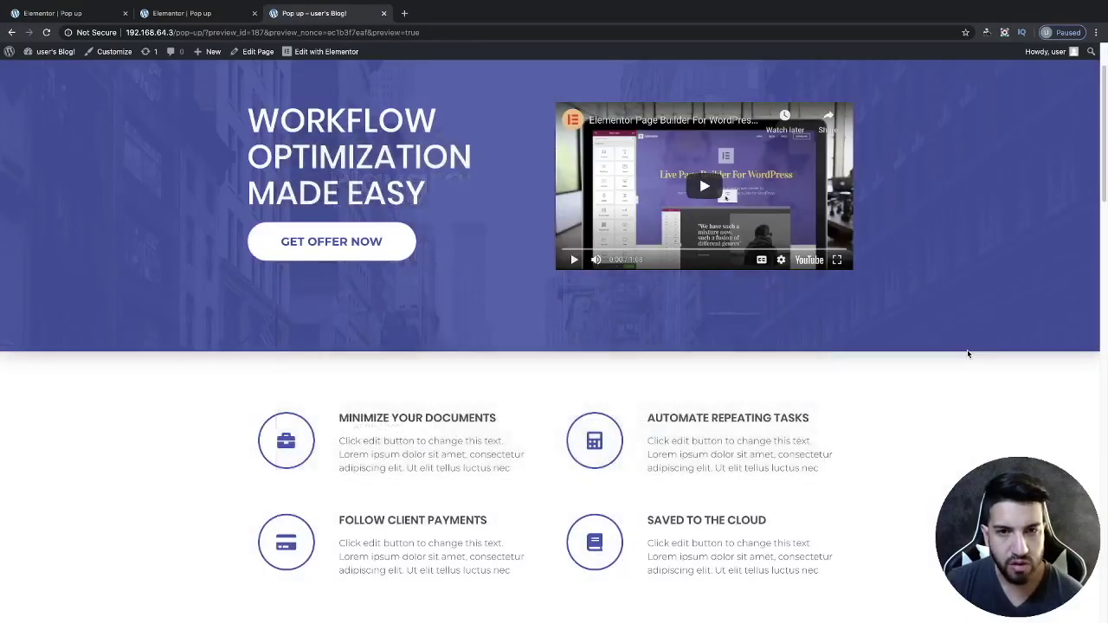
scroll(962, 356, "up", 1)
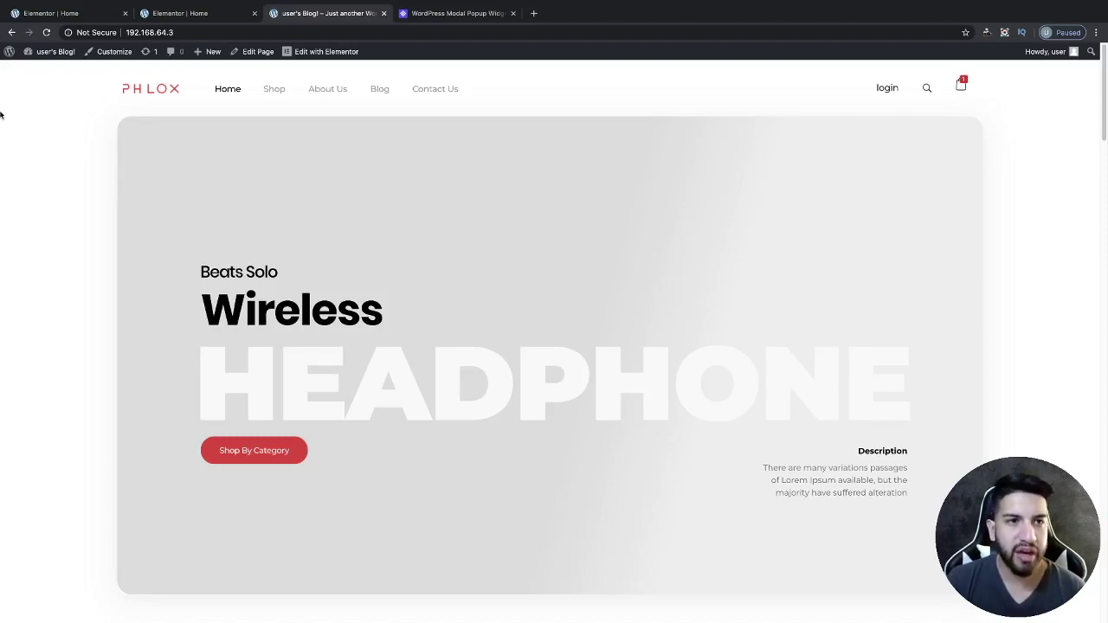
From the site's WordPress dashboard, search the plugin directory for "exclusive addons for elementor" and install Exclusive Addons for Elementor
mouse_move(54, 51)
left_click(49, 74)
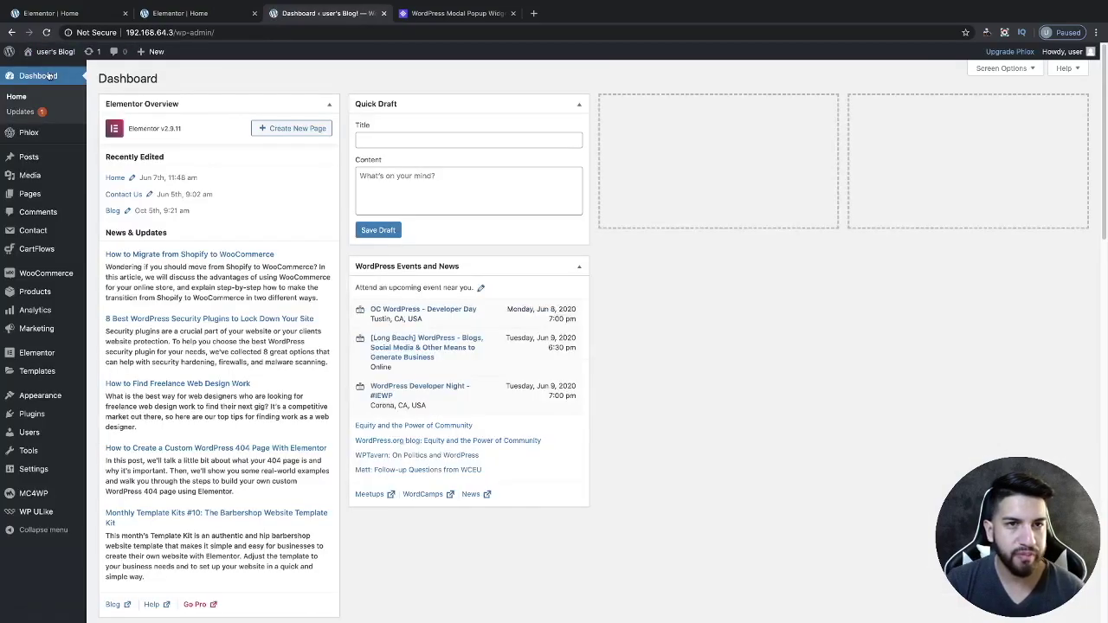
left_click(43, 414)
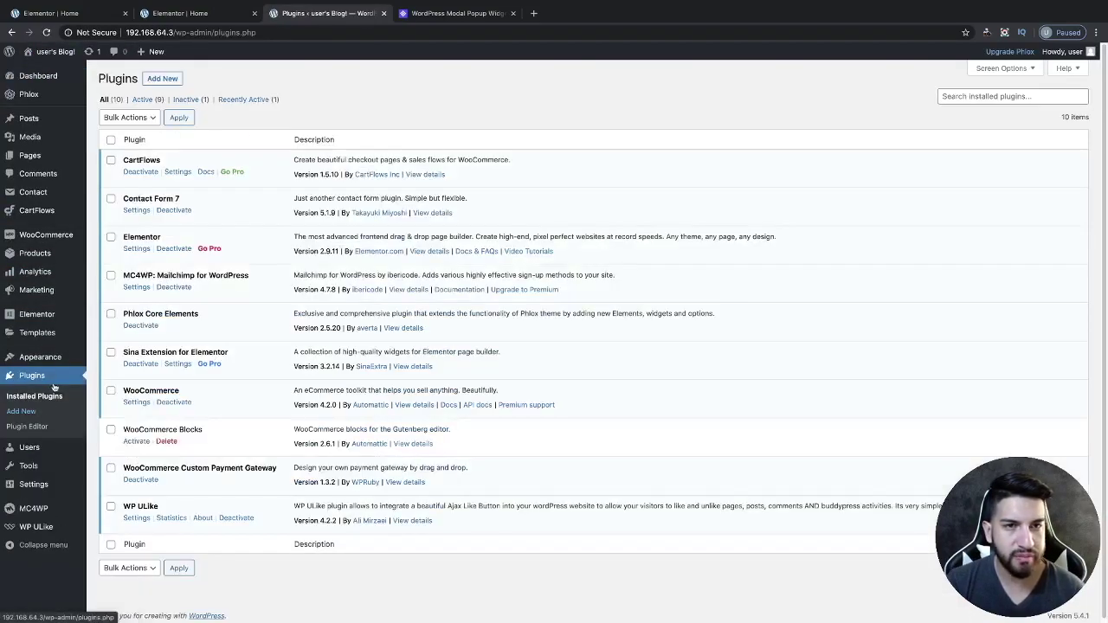
left_click(158, 79)
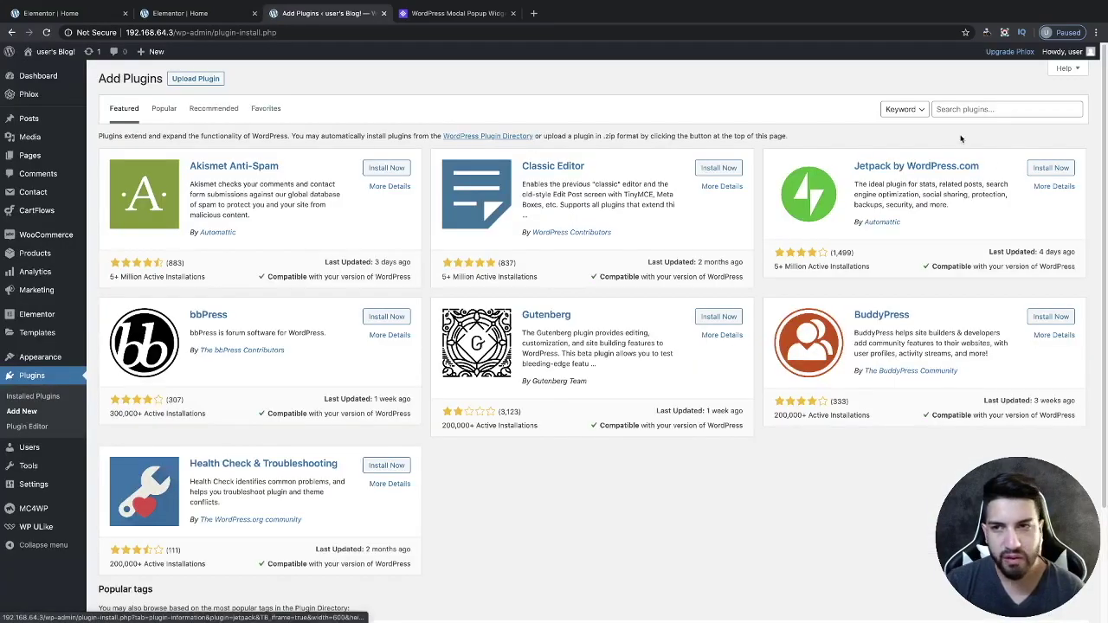
left_click(961, 108)
type("exclus")
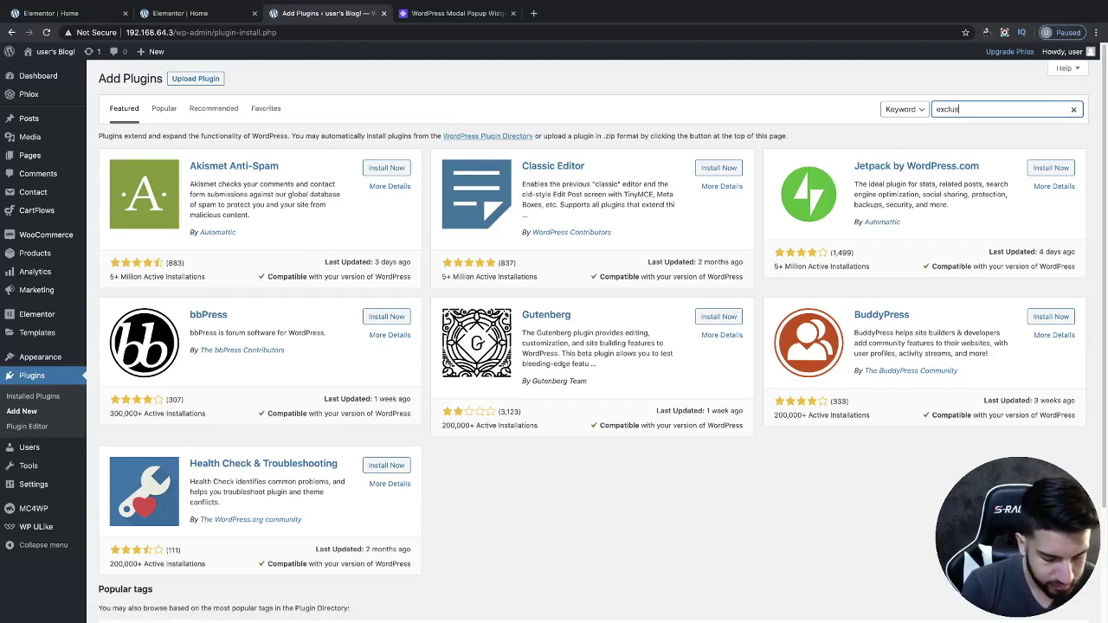
type("ive addons for elementor")
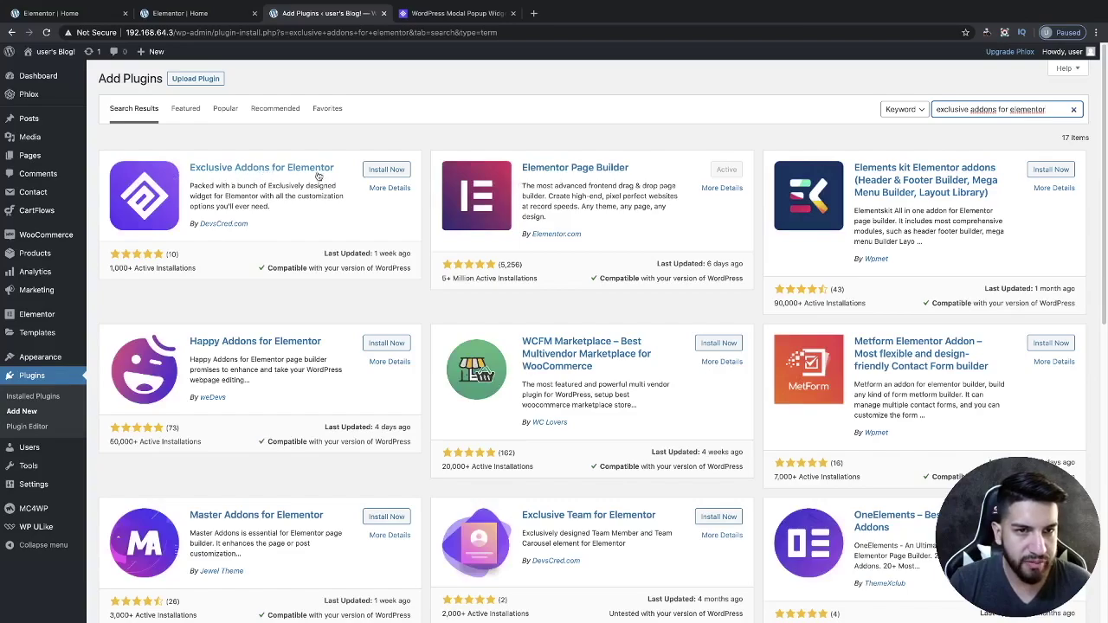
left_click(394, 171)
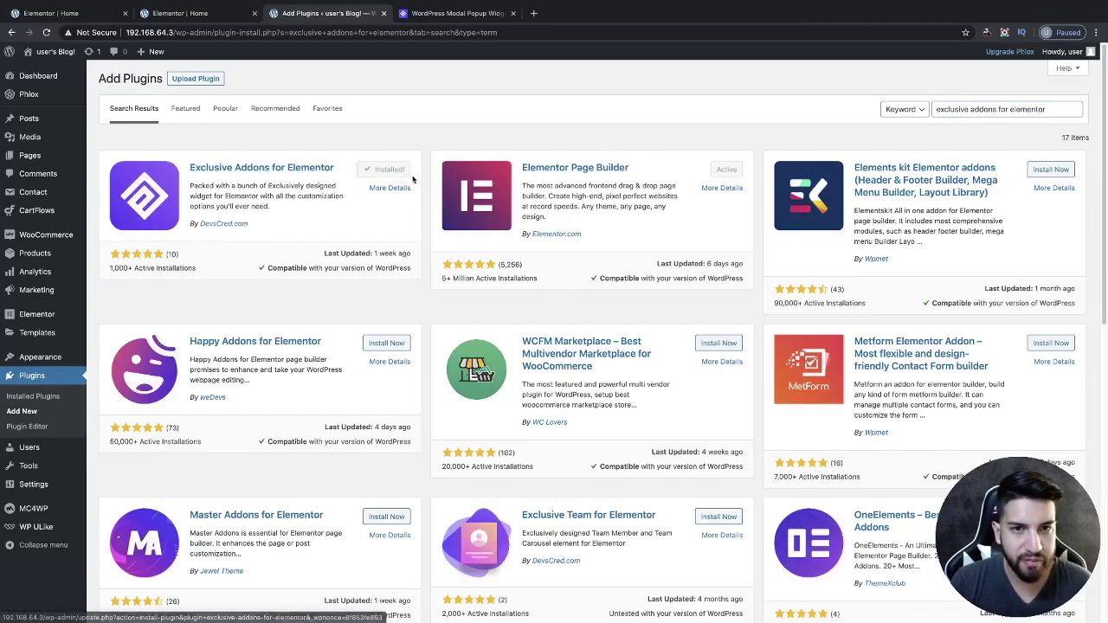
Search the plugin directory for "anywhere elementor" and install the AnyWhere Elementor plugin
triple_click(979, 109)
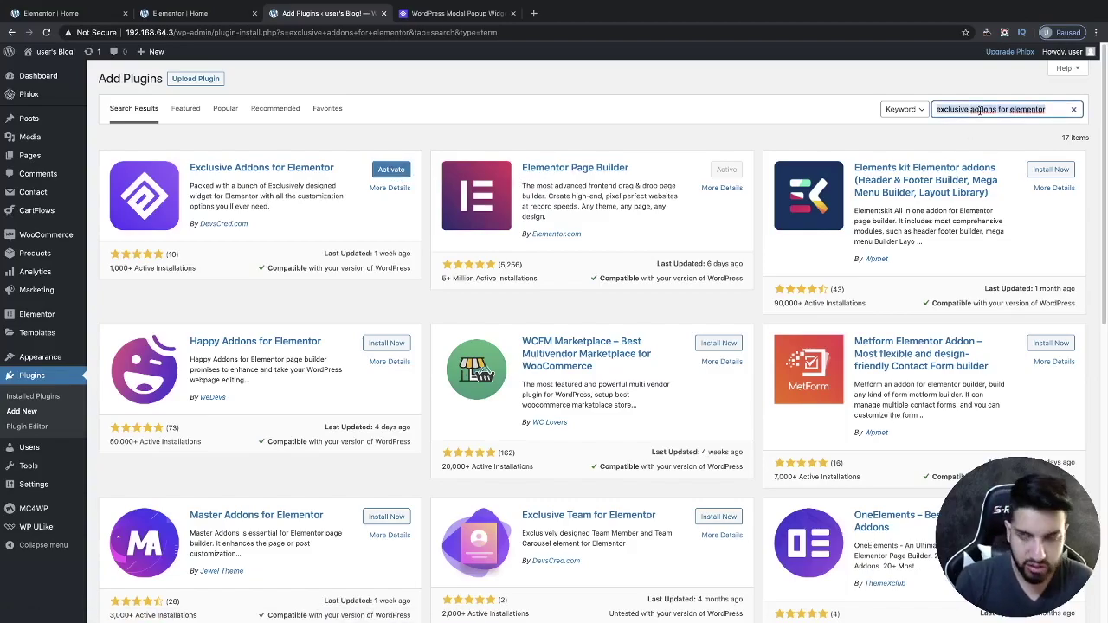
key("BackSpace")
type("anywhere")
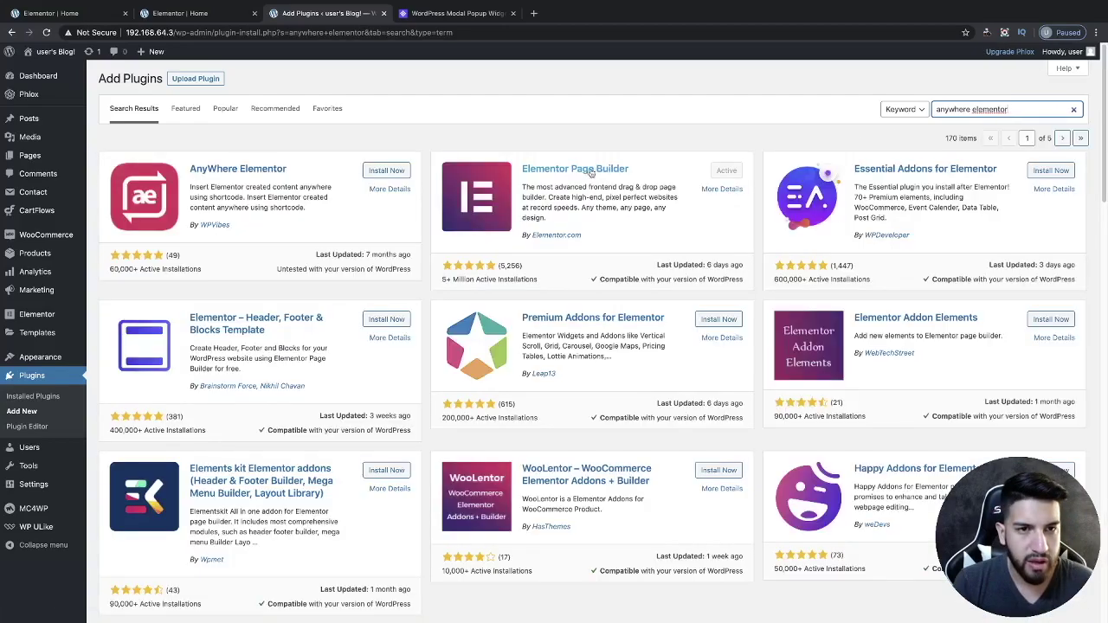
left_click(389, 174)
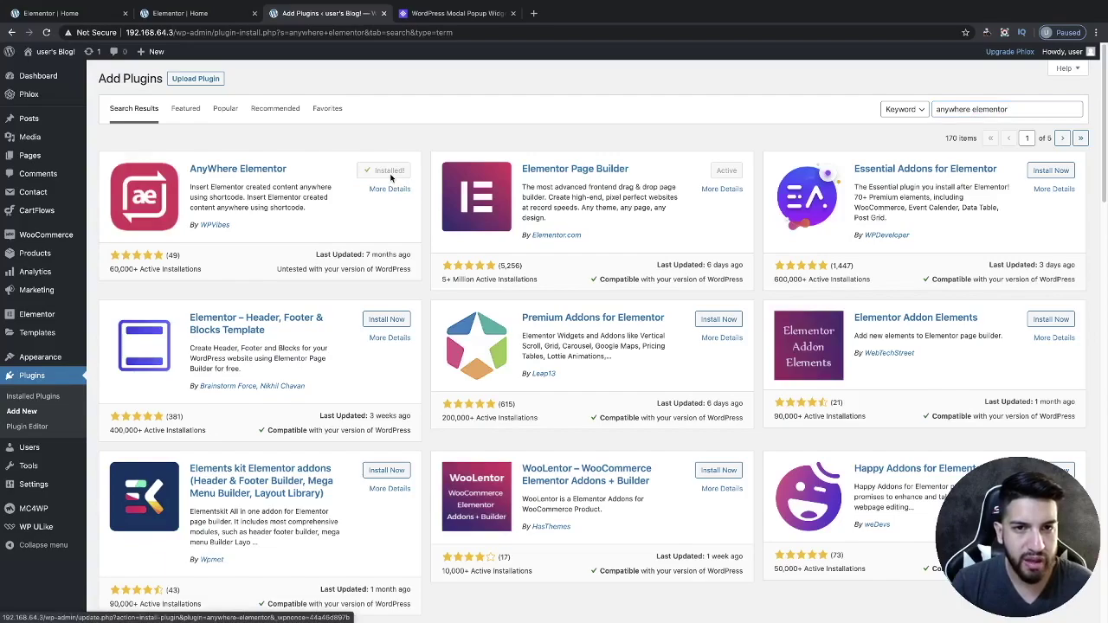
Activate the AnyWhere Elementor and Exclusive Addons Elementor plugins
left_click(390, 172)
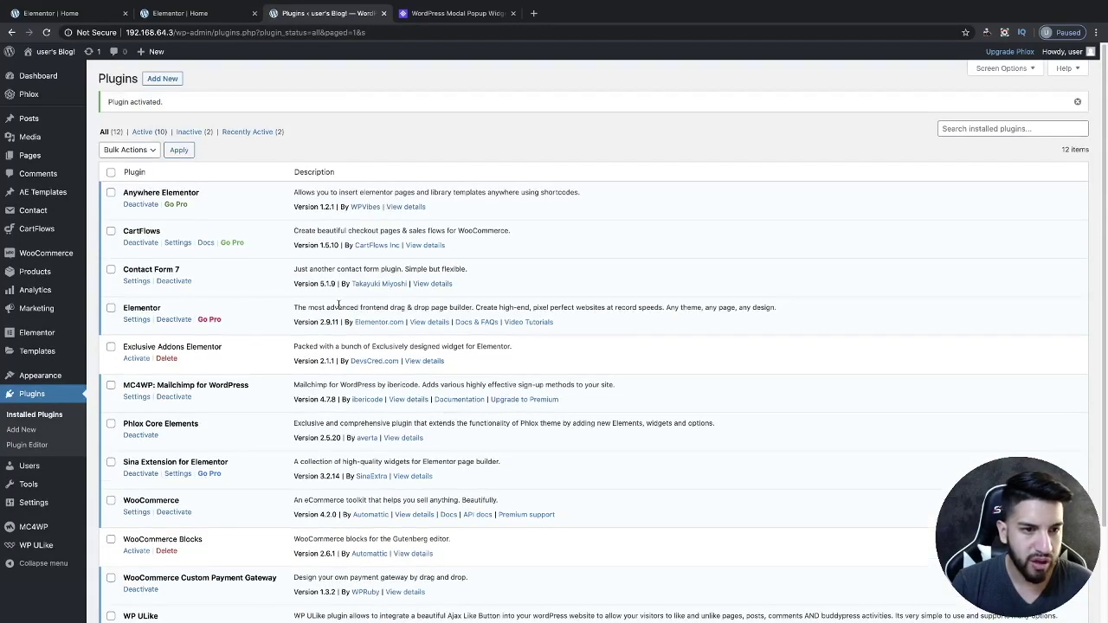
scroll(336, 304, "down", 2)
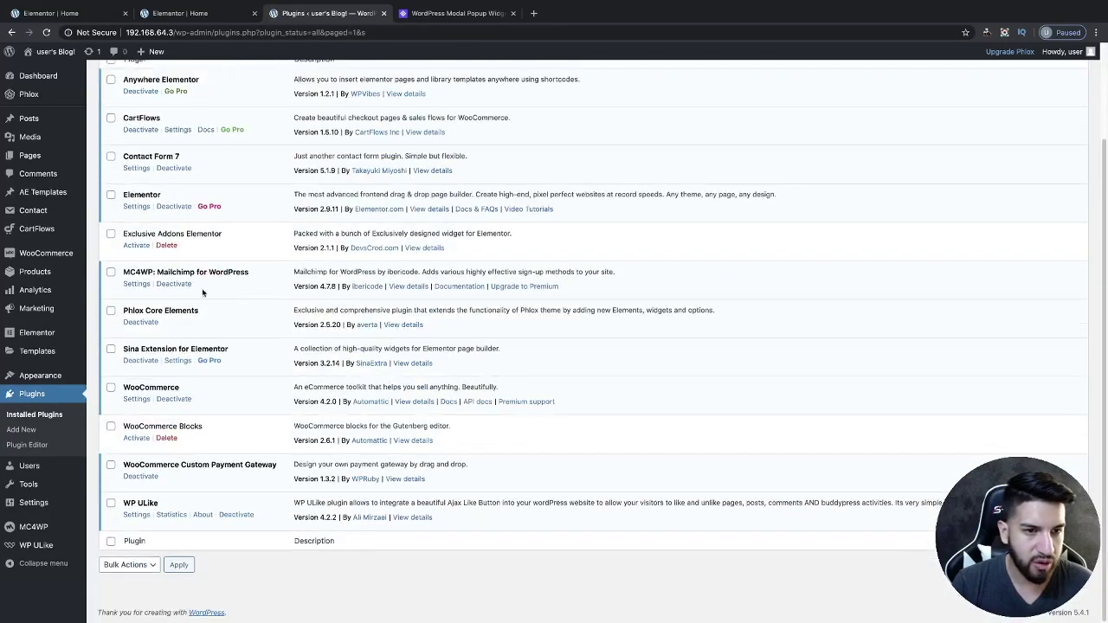
left_click(136, 247)
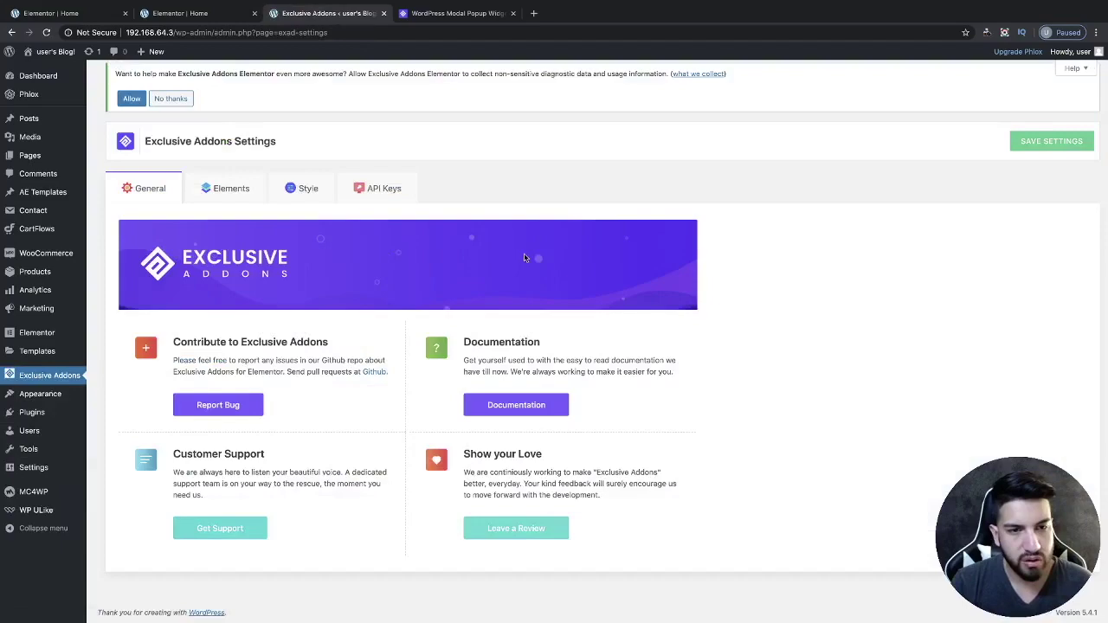
Create a new page titled "Pop up" and publish it
left_click(27, 162)
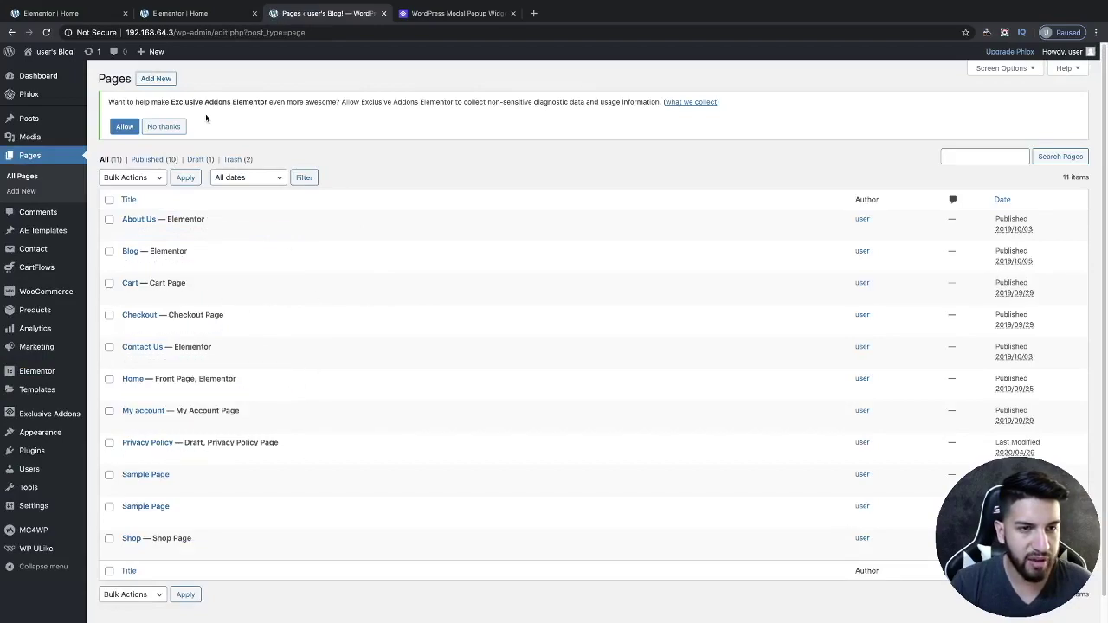
left_click(161, 79)
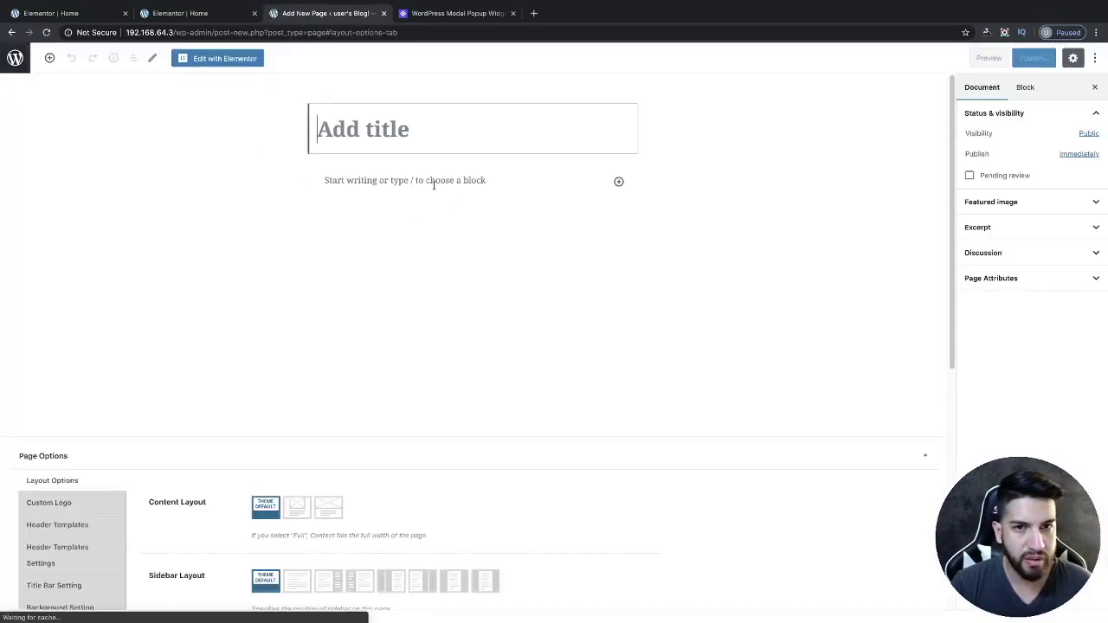
type("Pop")
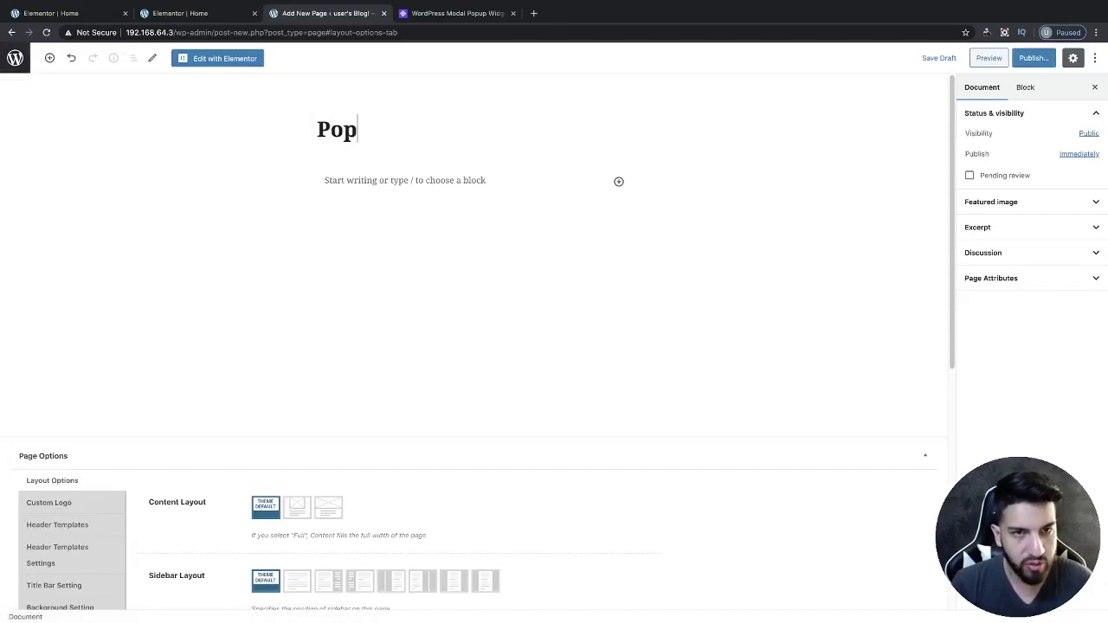
type(" up")
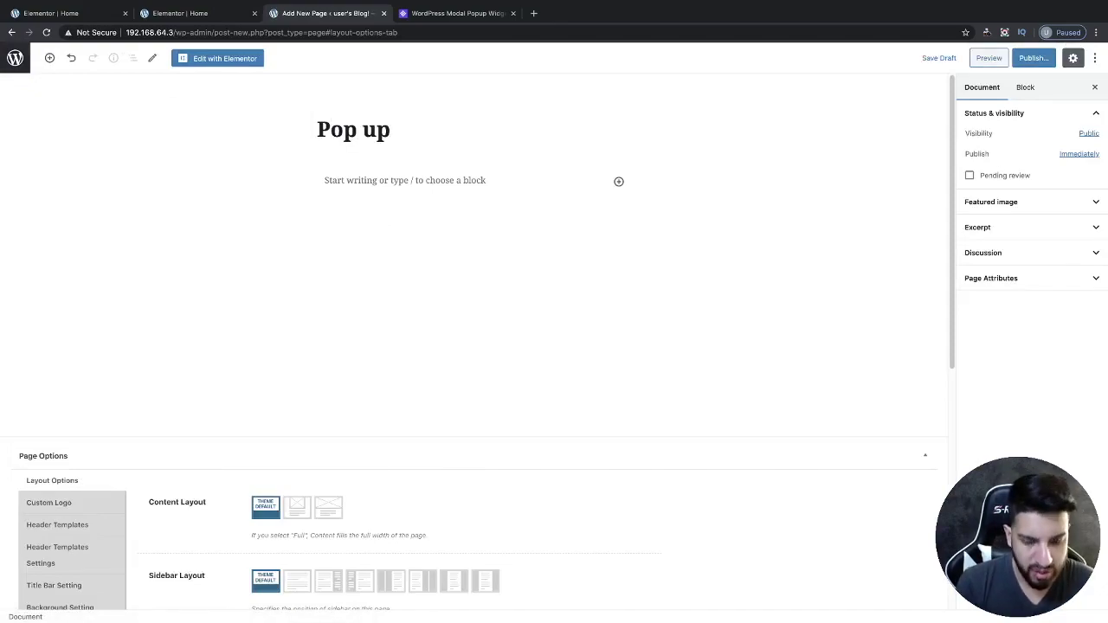
left_click(1033, 58)
left_click(1033, 58)
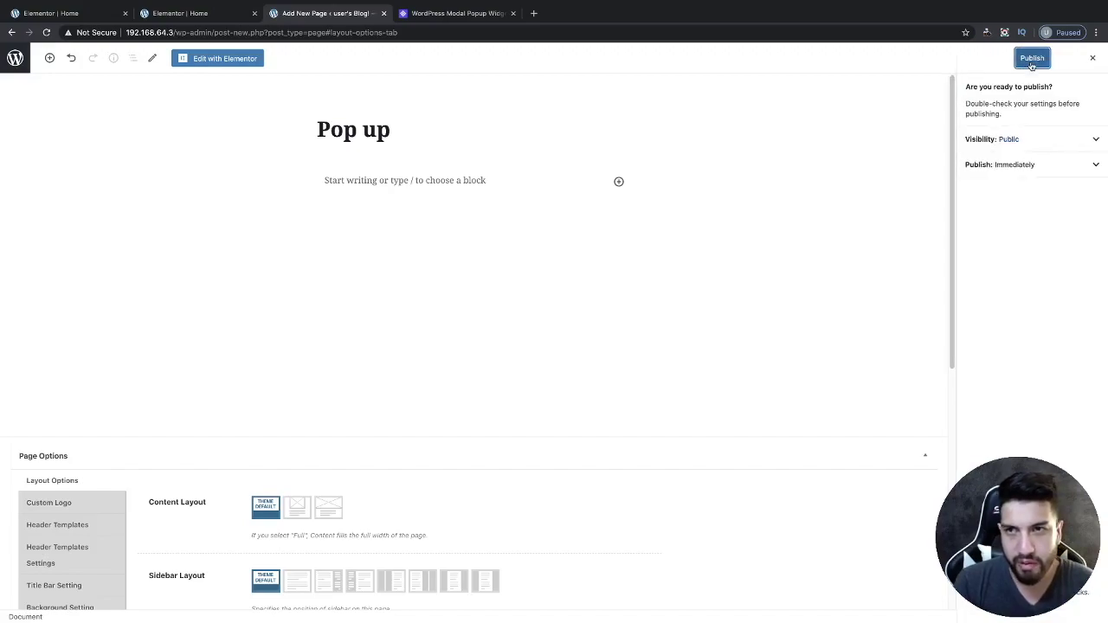
Open the Pop up page in Elementor and insert the "Product – App" page template from the library
left_click(221, 62)
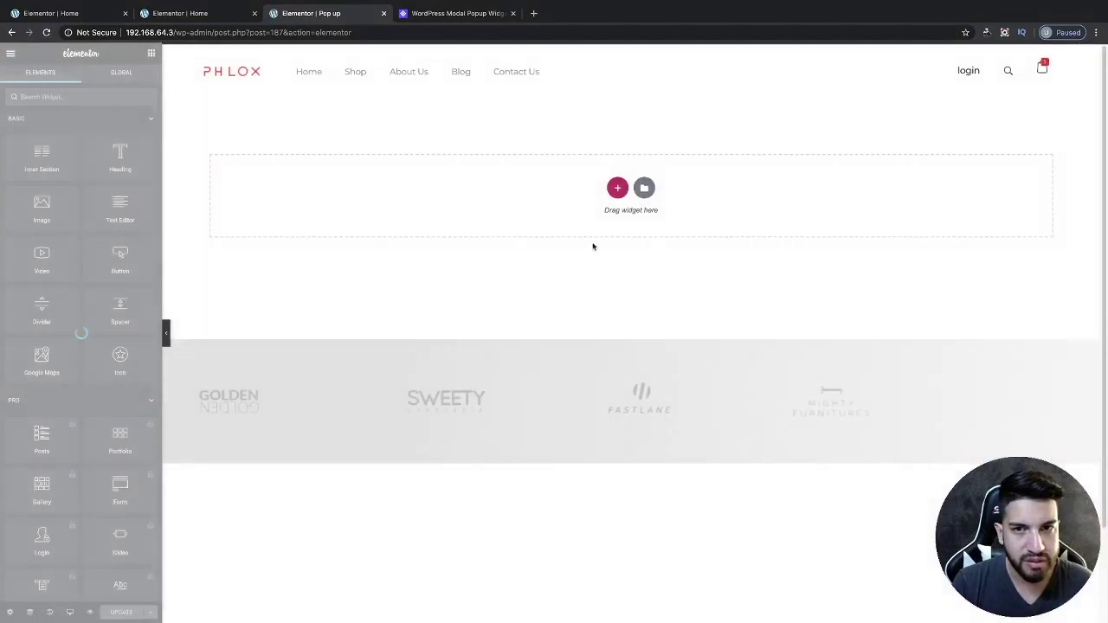
left_click(644, 188)
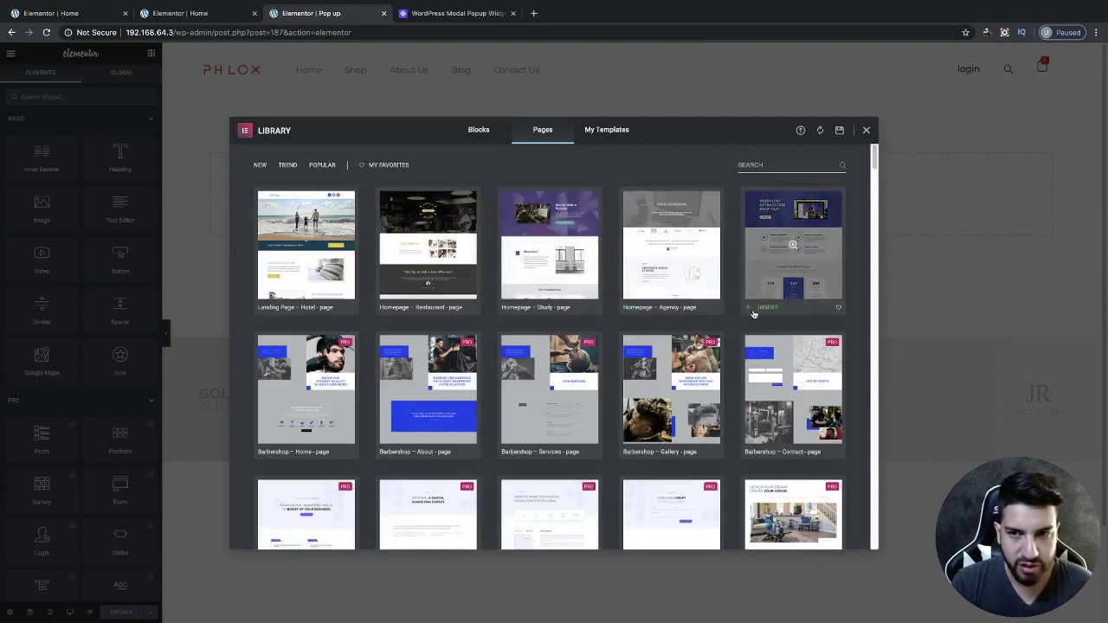
left_click(760, 308)
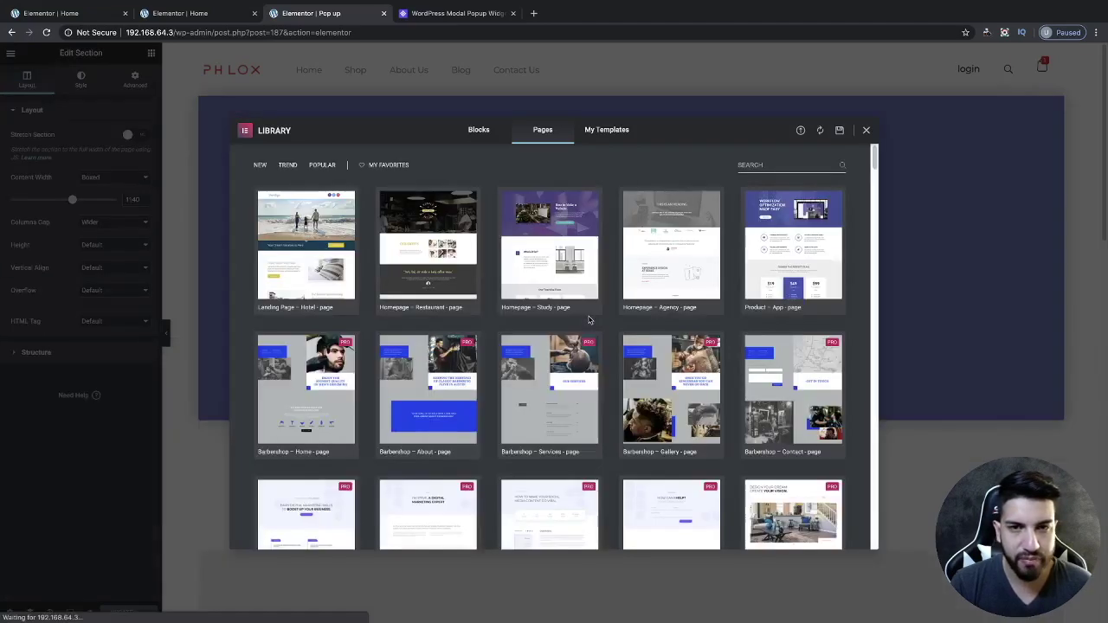
scroll(525, 482, "down", 20)
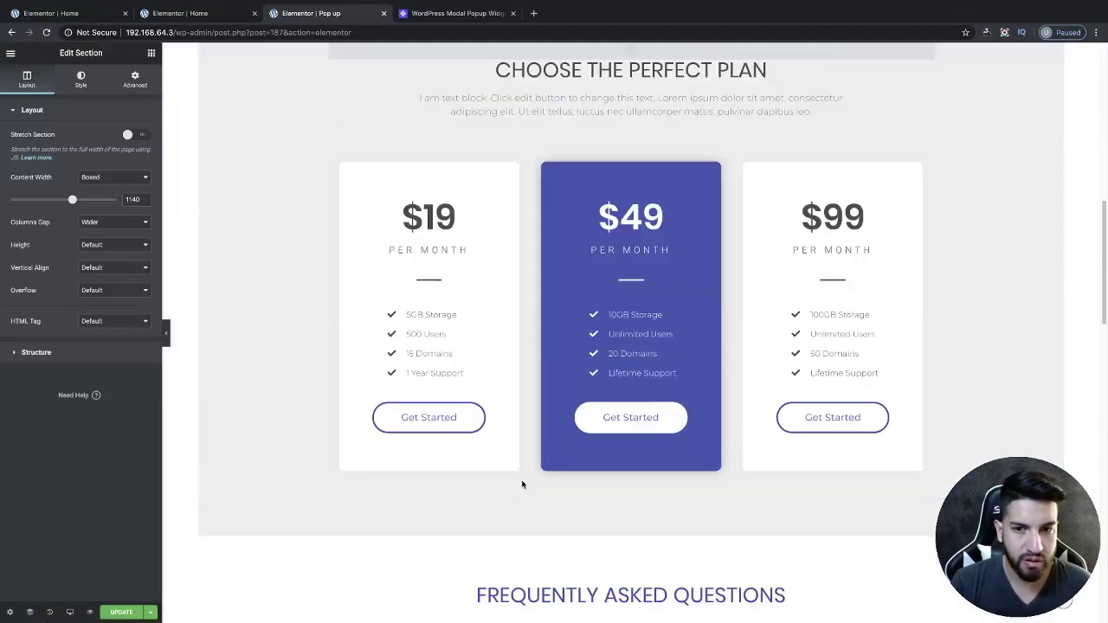
scroll(522, 482, "up", 8)
scroll(519, 481, "up", 15)
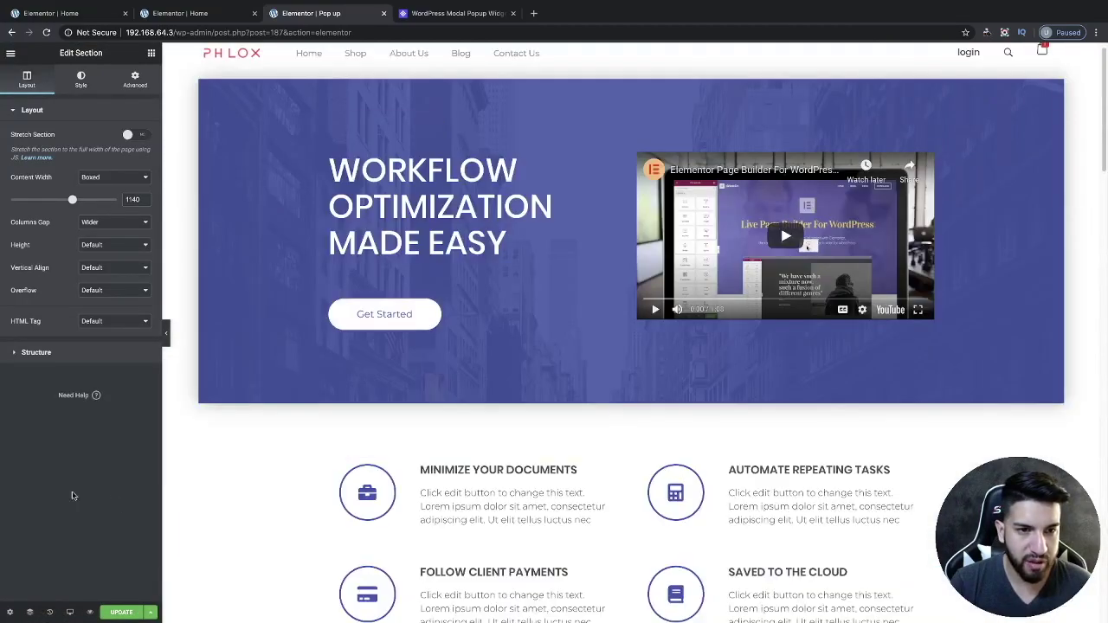
Set the page layout to Elementor Full Width and update the page
left_click(9, 612)
left_click(116, 380)
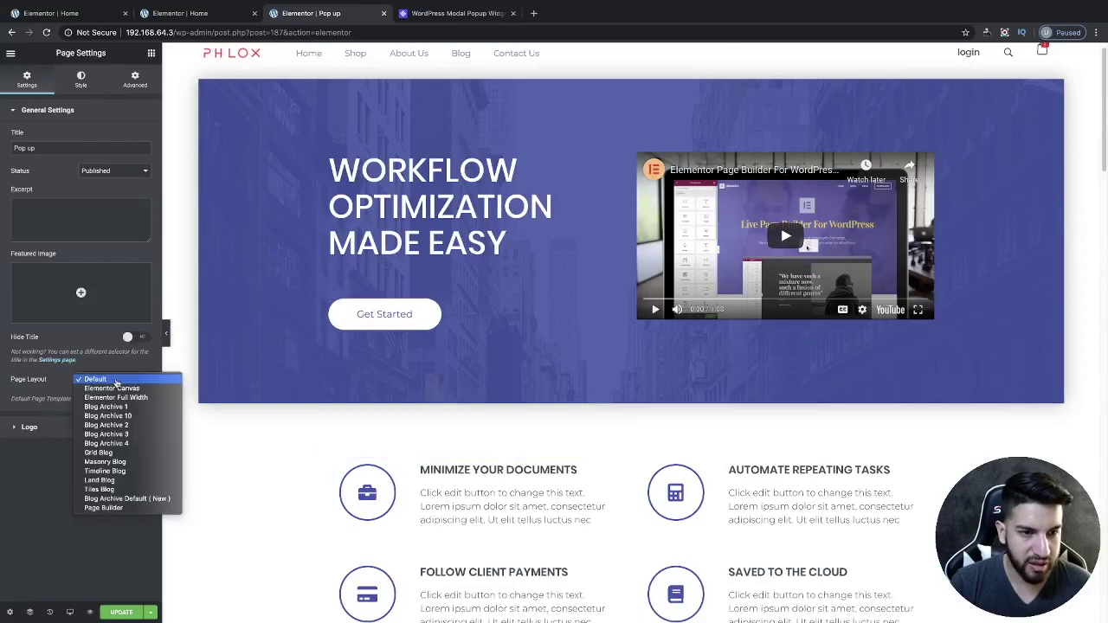
left_click(136, 398)
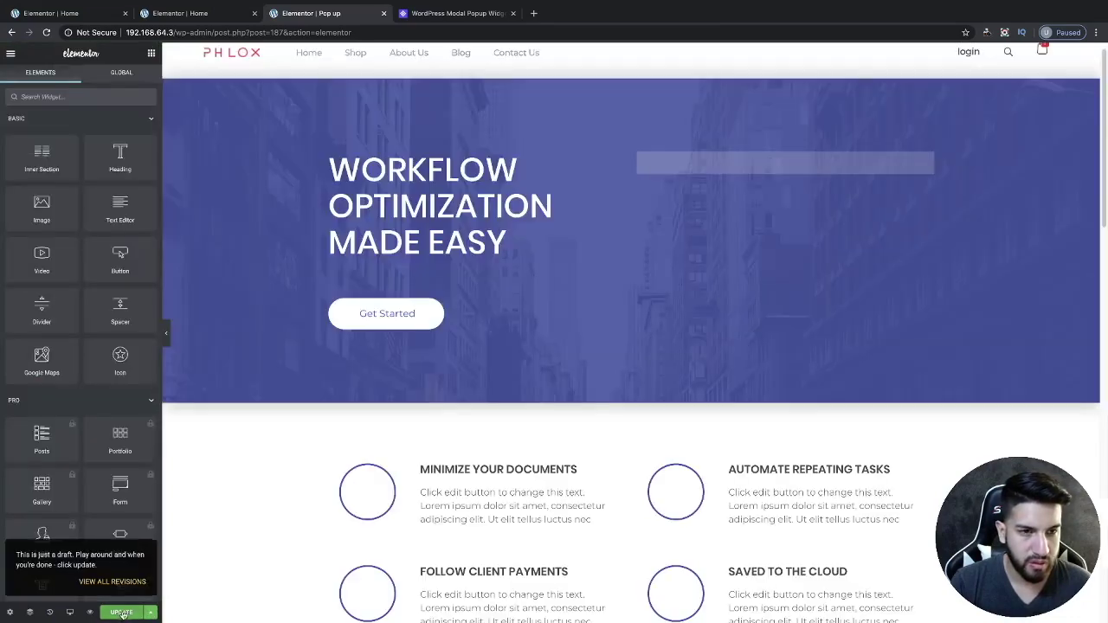
left_click(122, 613)
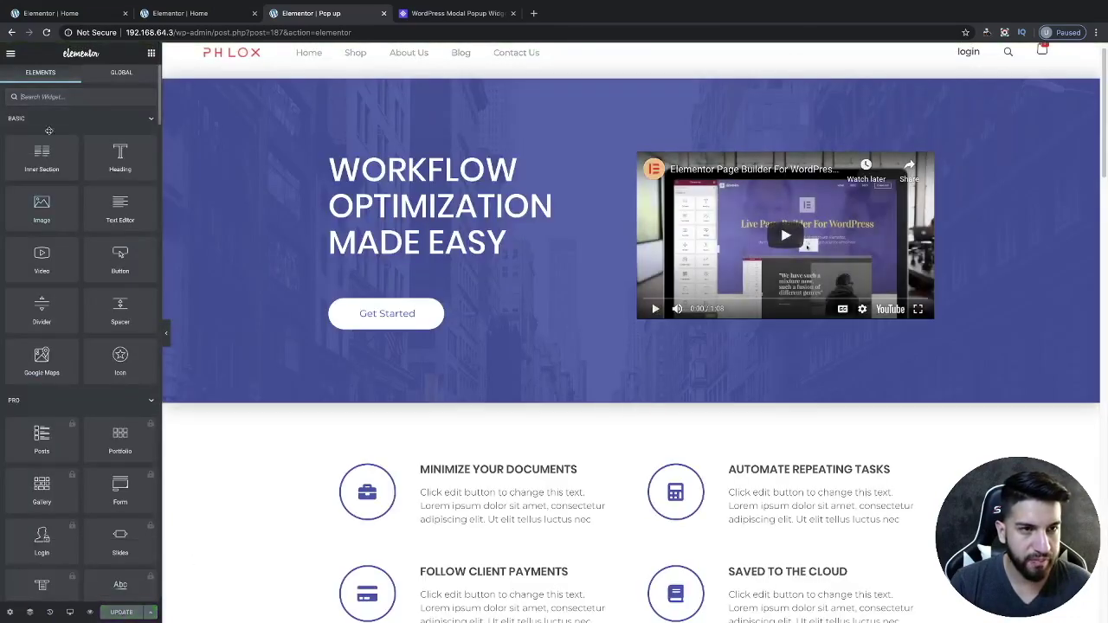
Exit the Elementor editor to the dashboard and return to the list of all pages
left_click(10, 55)
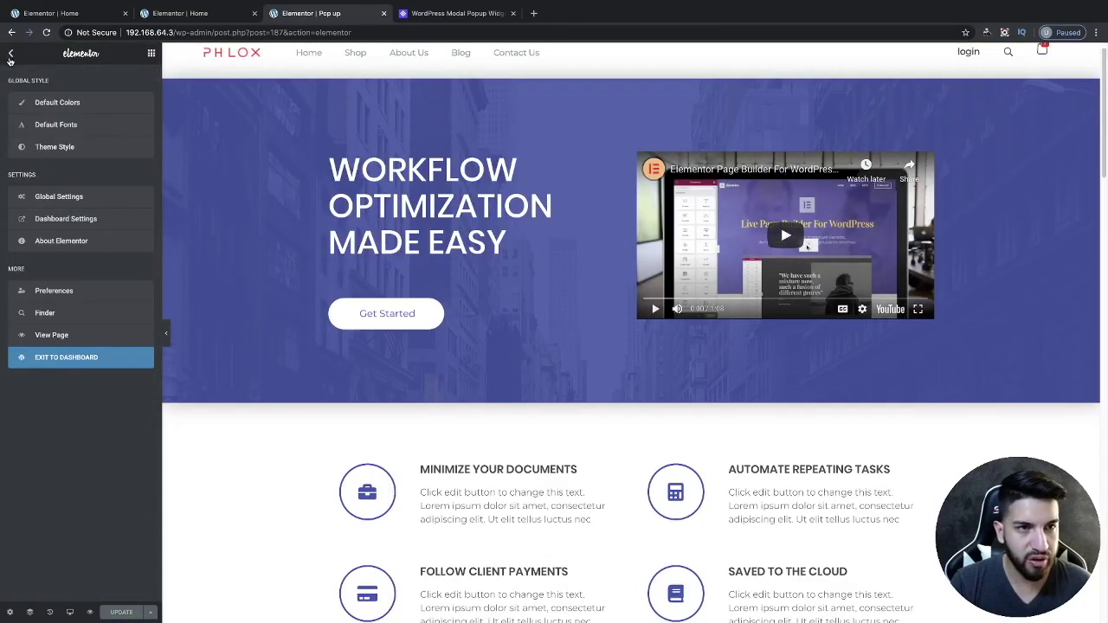
left_click(86, 360)
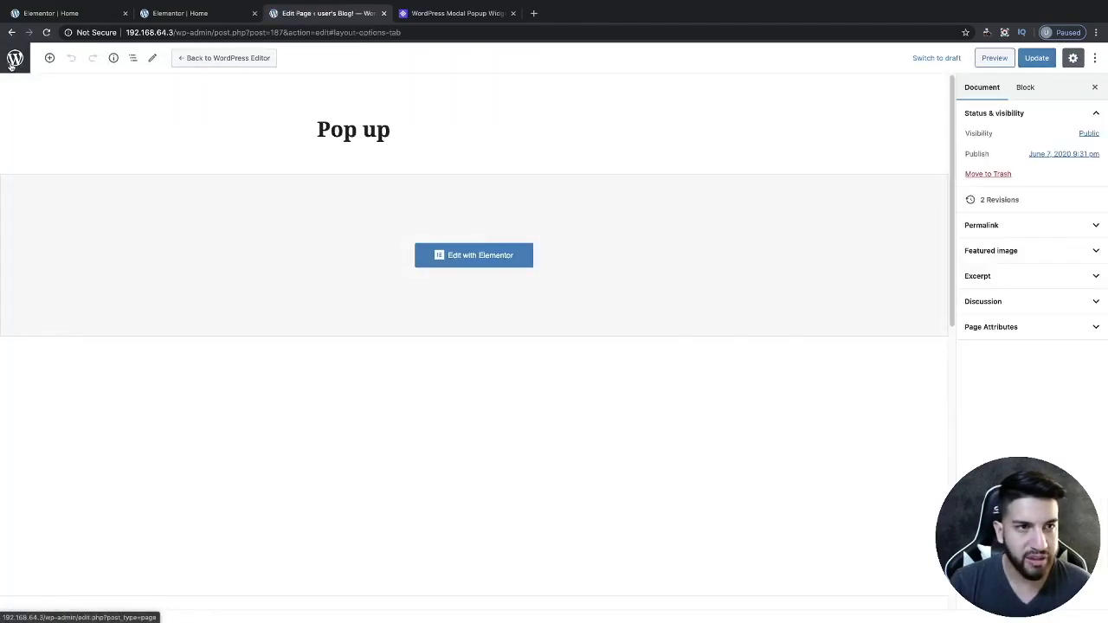
left_click(10, 67)
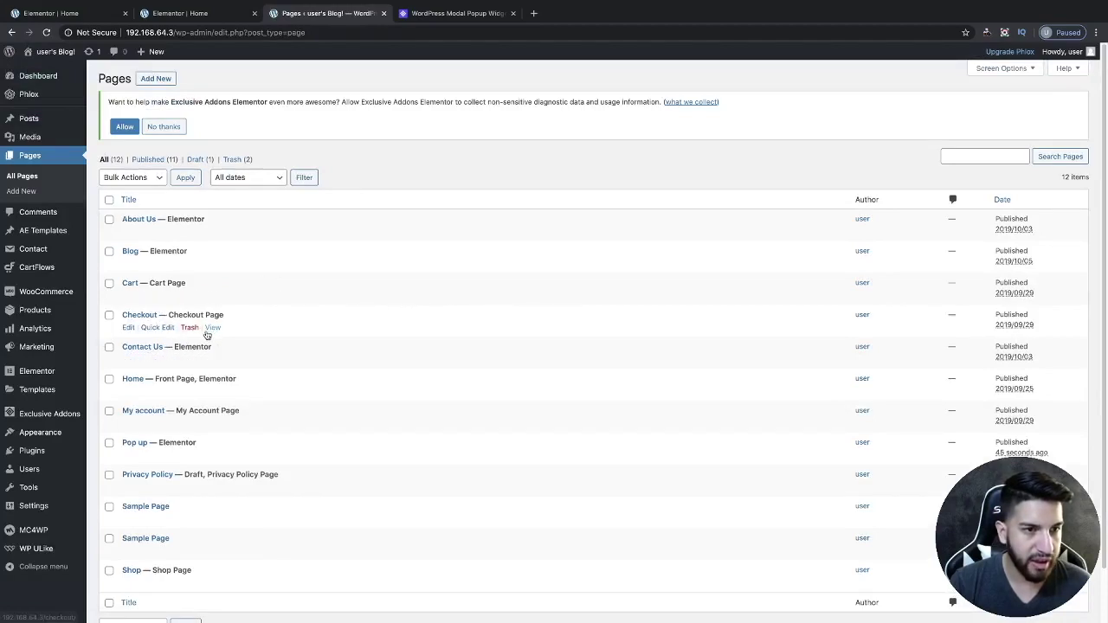
Open the AE Templates list and move the existing "pop up" template to the trash
mouse_move(61, 236)
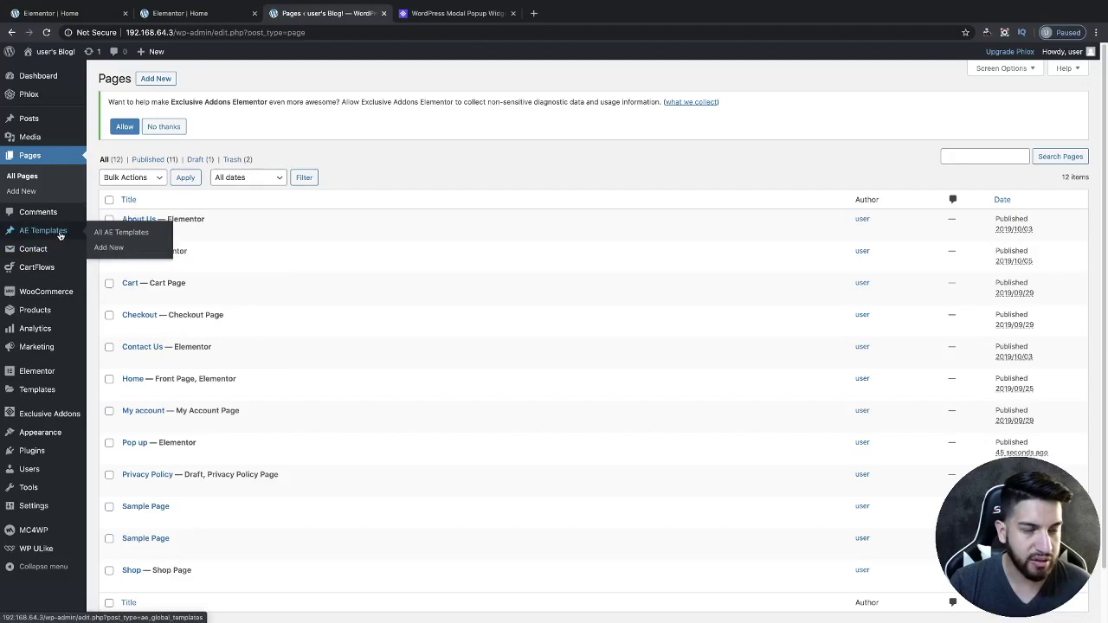
left_click(61, 236)
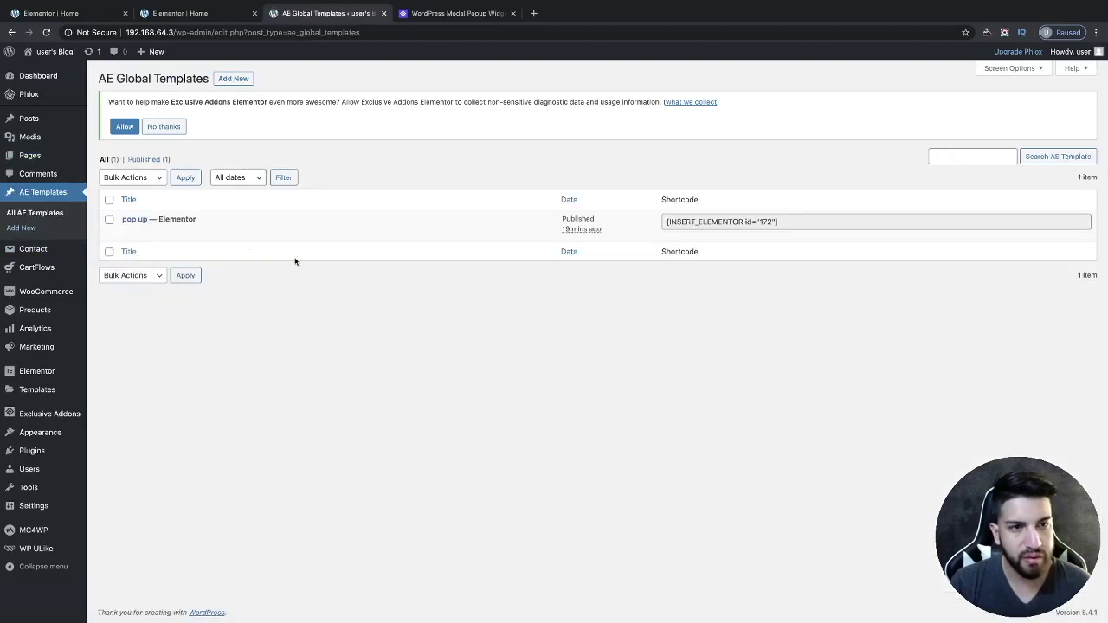
left_click(190, 232)
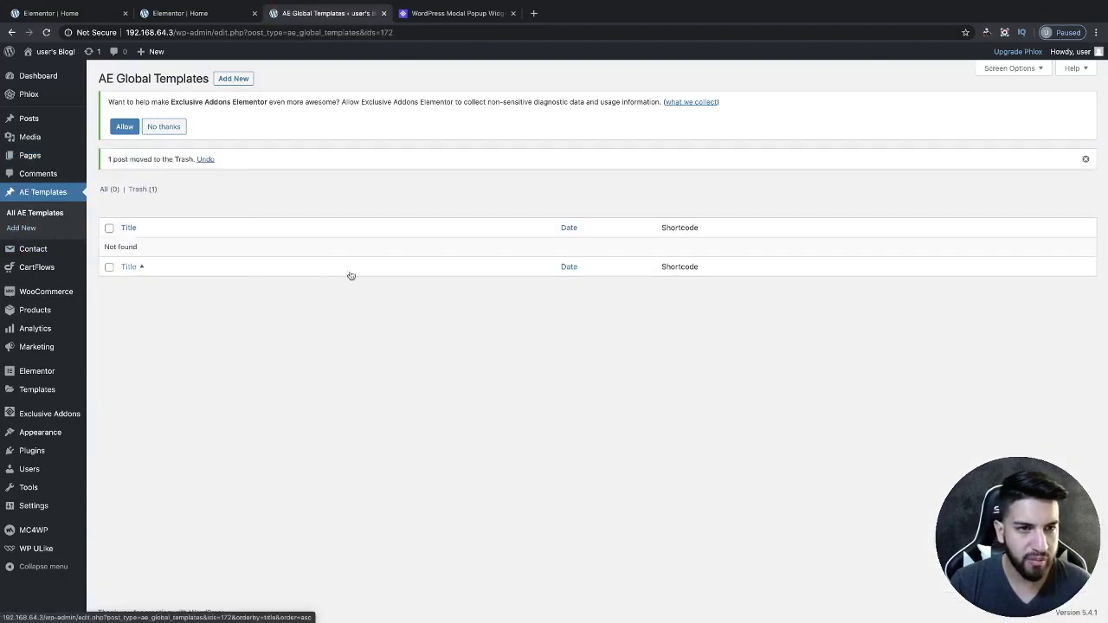
Create and publish a new AE template titled "Pop up" and open it in Elementor
left_click(233, 80)
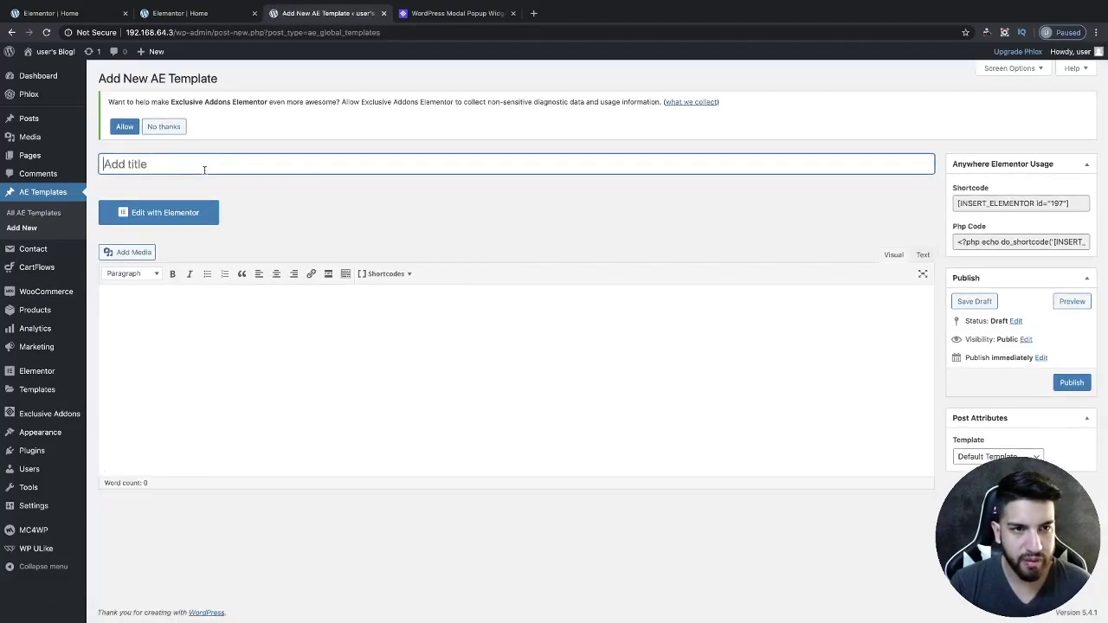
type("Pop up")
left_click(1071, 382)
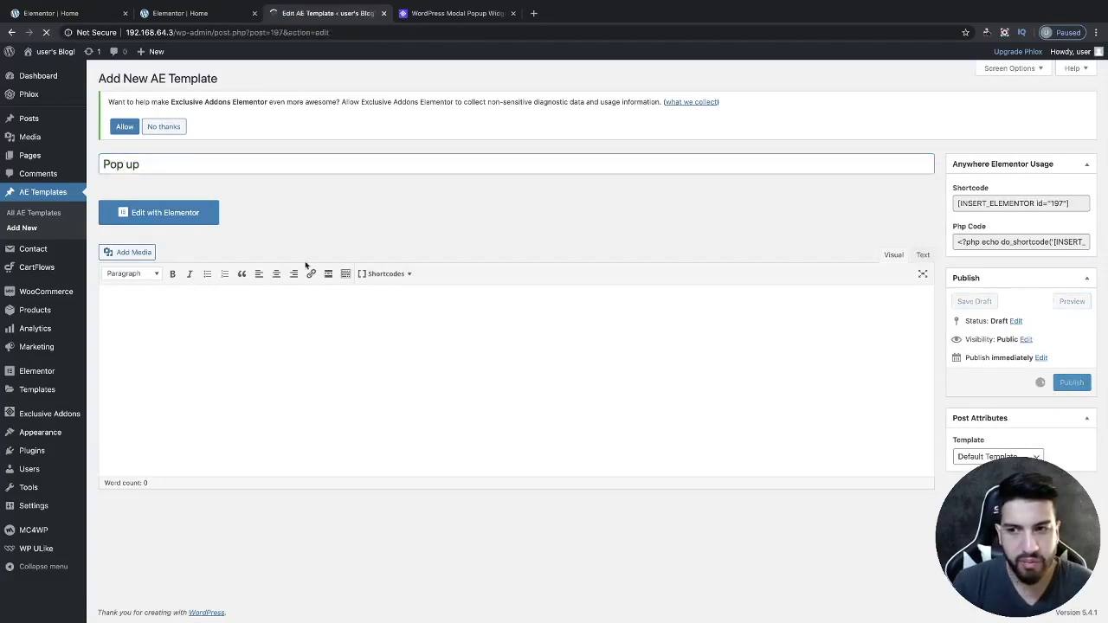
left_click(194, 241)
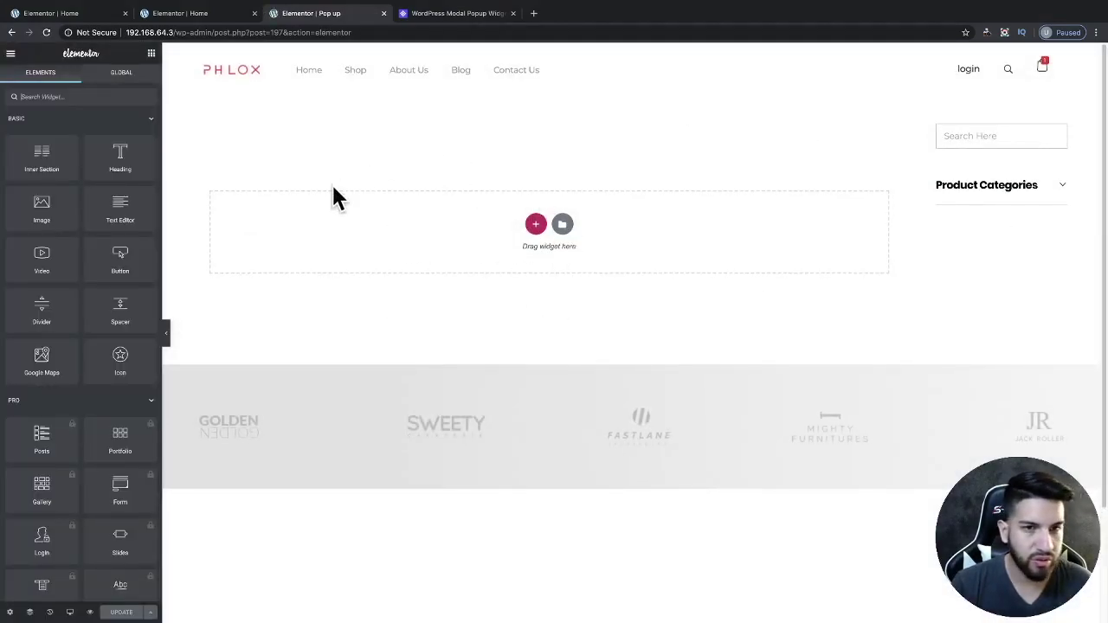
Set the template's page layout to the blank canvas layout without header, sidebar and footer
left_click(10, 612)
left_click(95, 235)
left_click(97, 243)
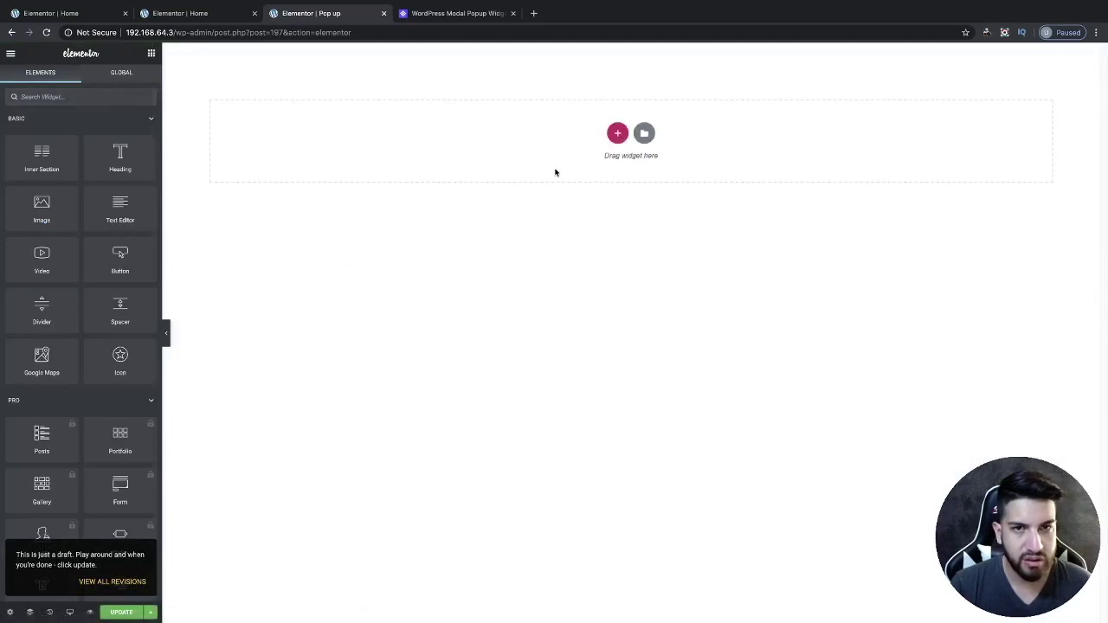
Insert the black hero block with the phone image from the block library and update the template
left_click(645, 135)
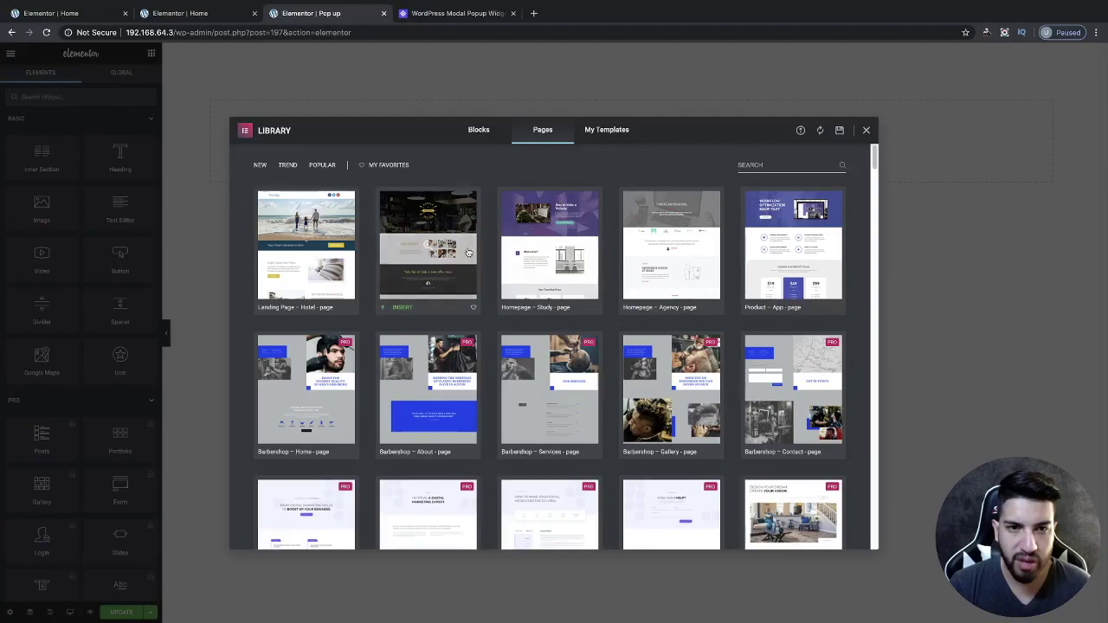
left_click(477, 136)
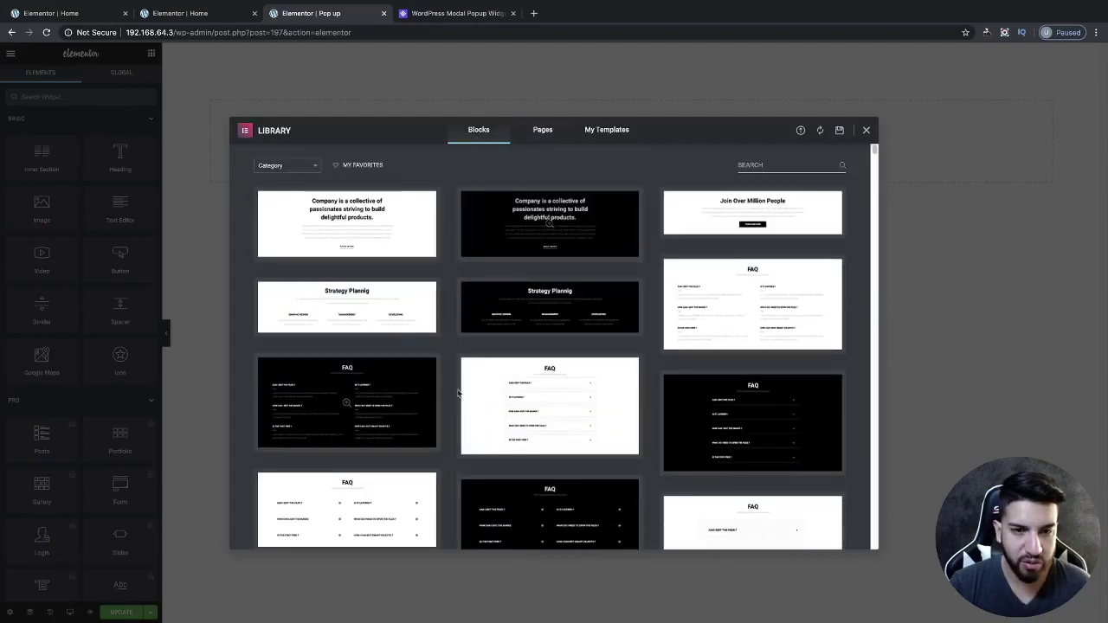
scroll(521, 376, "down", 10)
scroll(521, 375, "down", 1)
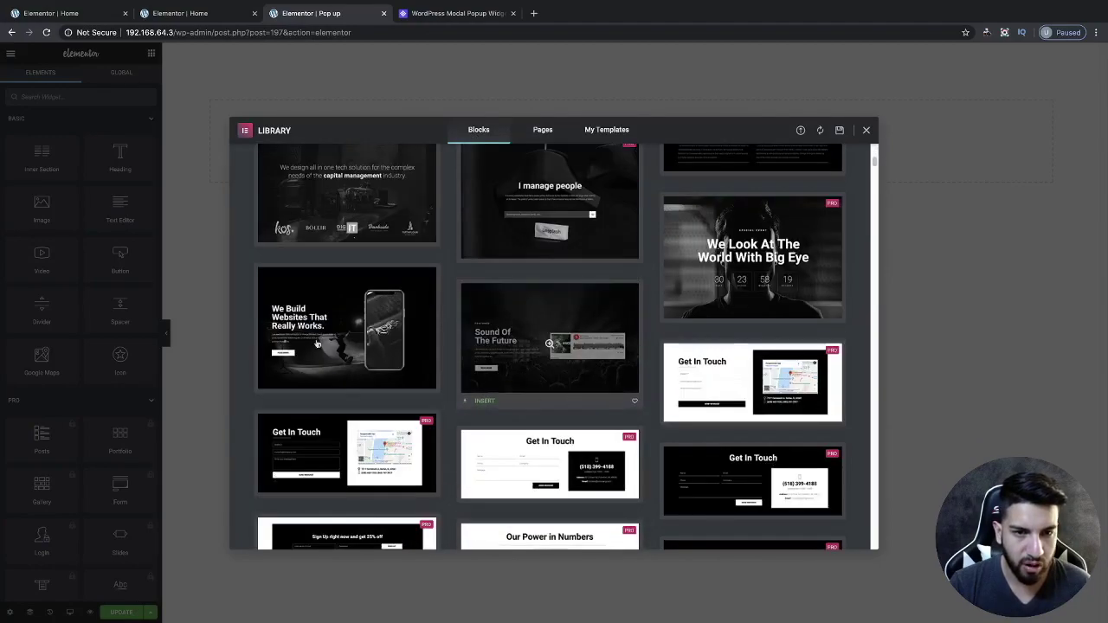
mouse_move(277, 389)
left_click(281, 385)
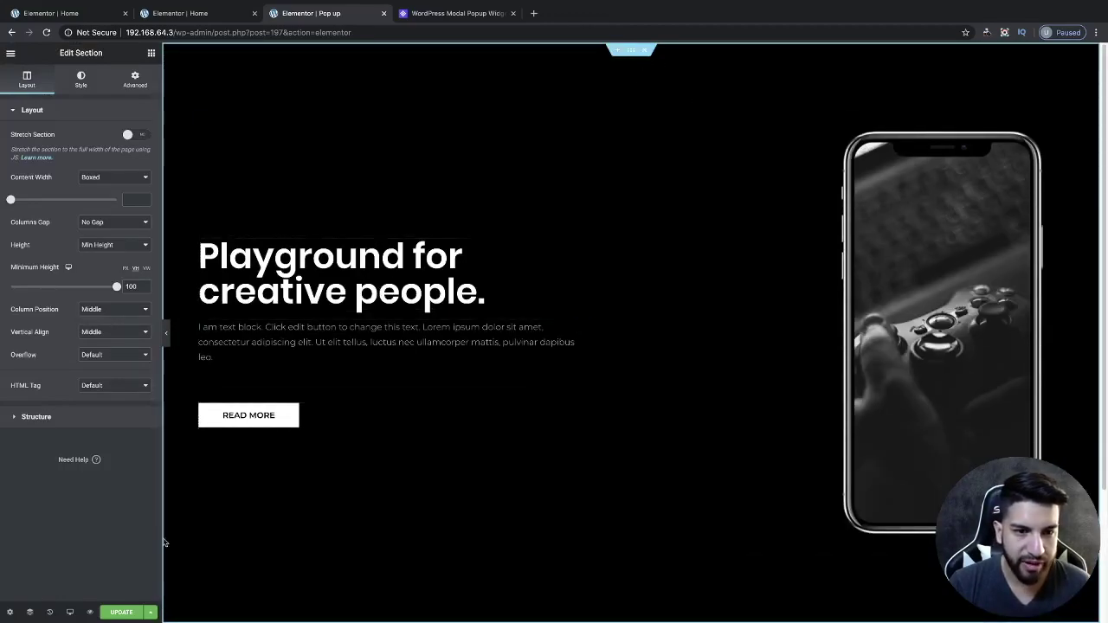
left_click(126, 613)
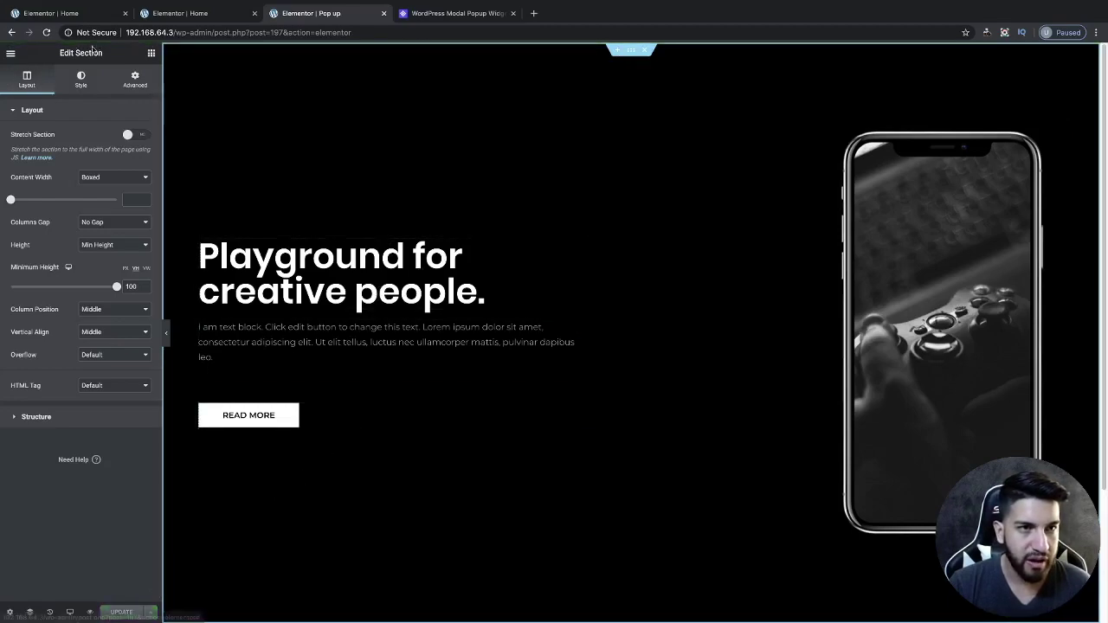
Close the two browser tabs that have the Home page open in Elementor
left_click(169, 14)
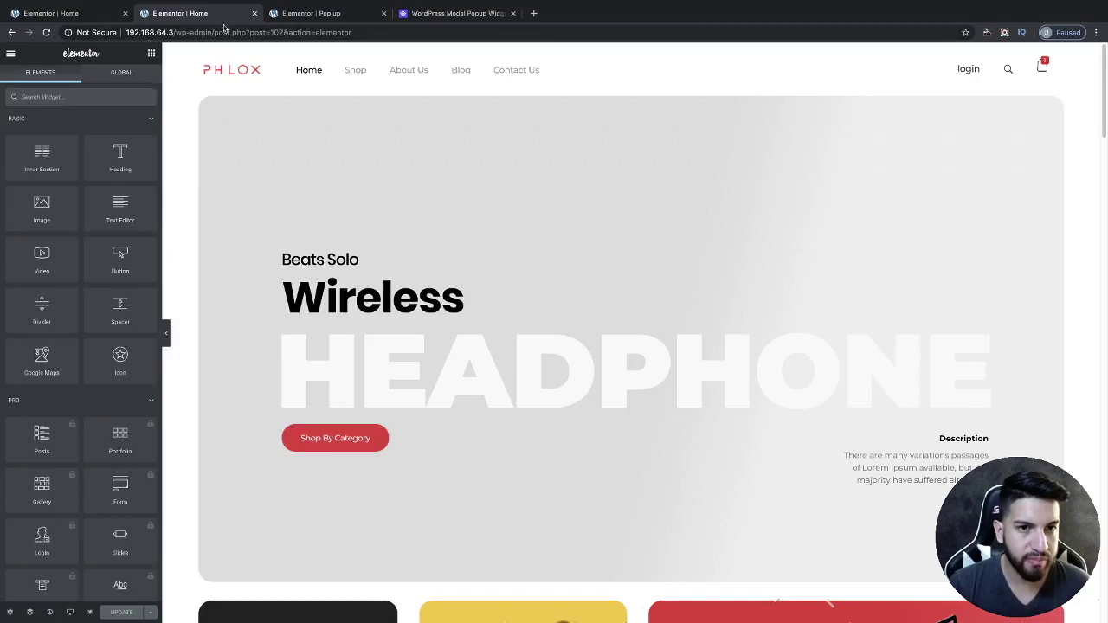
left_click(254, 14)
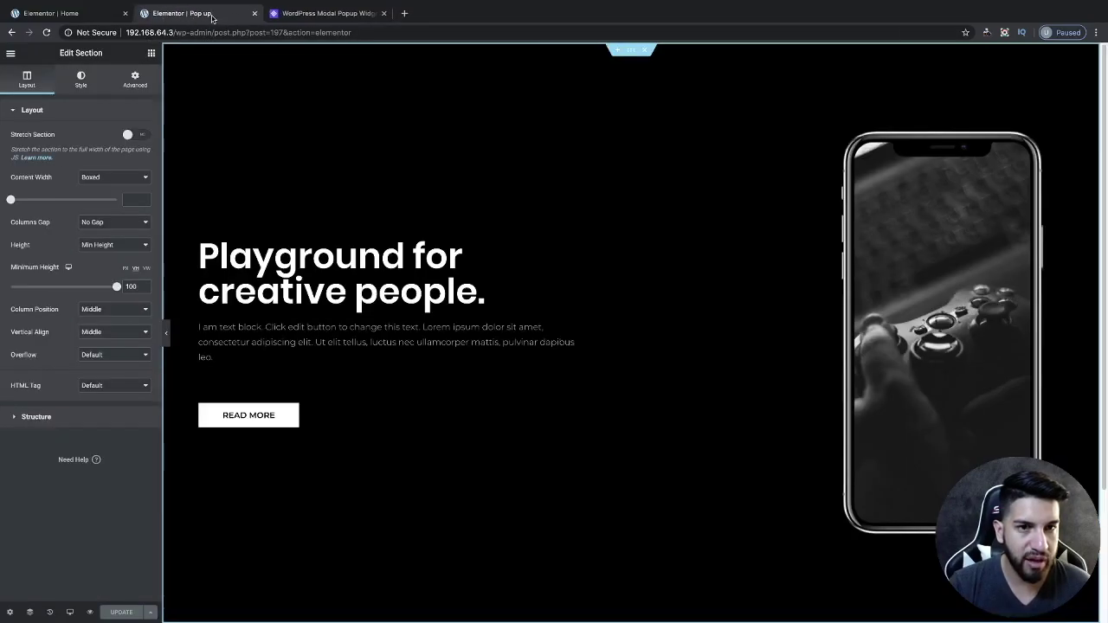
left_click(87, 15)
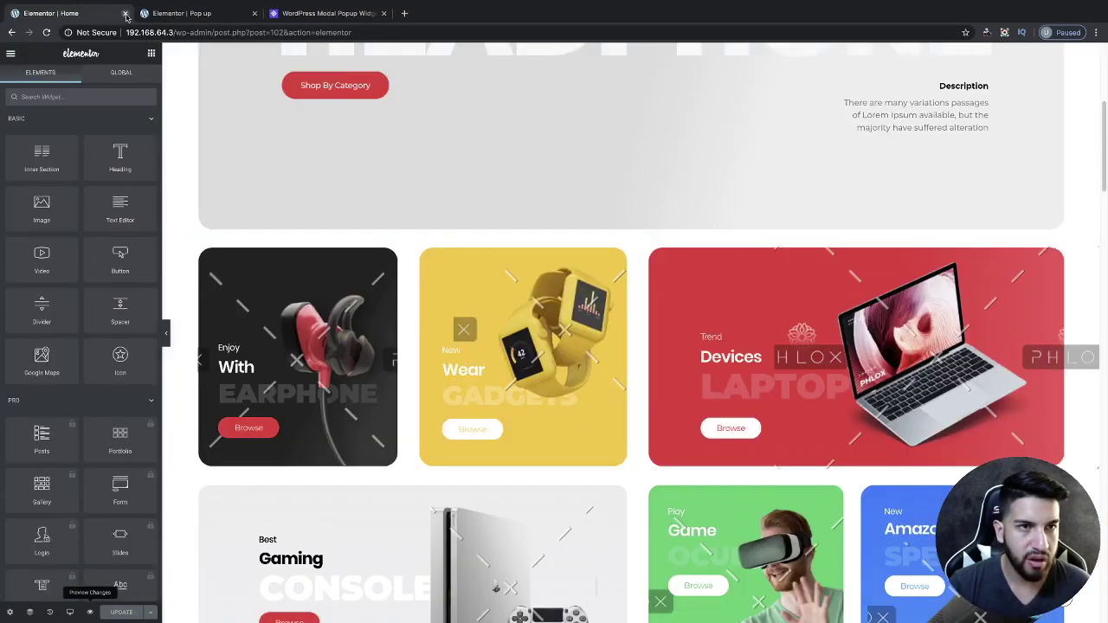
left_click(125, 14)
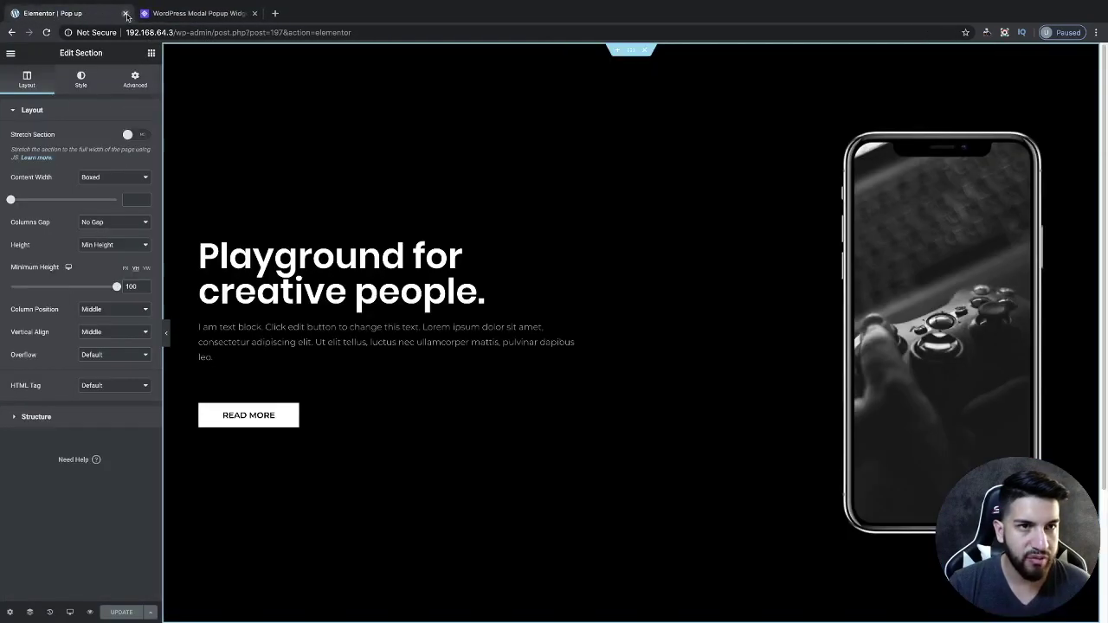
Preview the Pop up template, and from the site's pages list open the Pop up page in Elementor
left_click(90, 613)
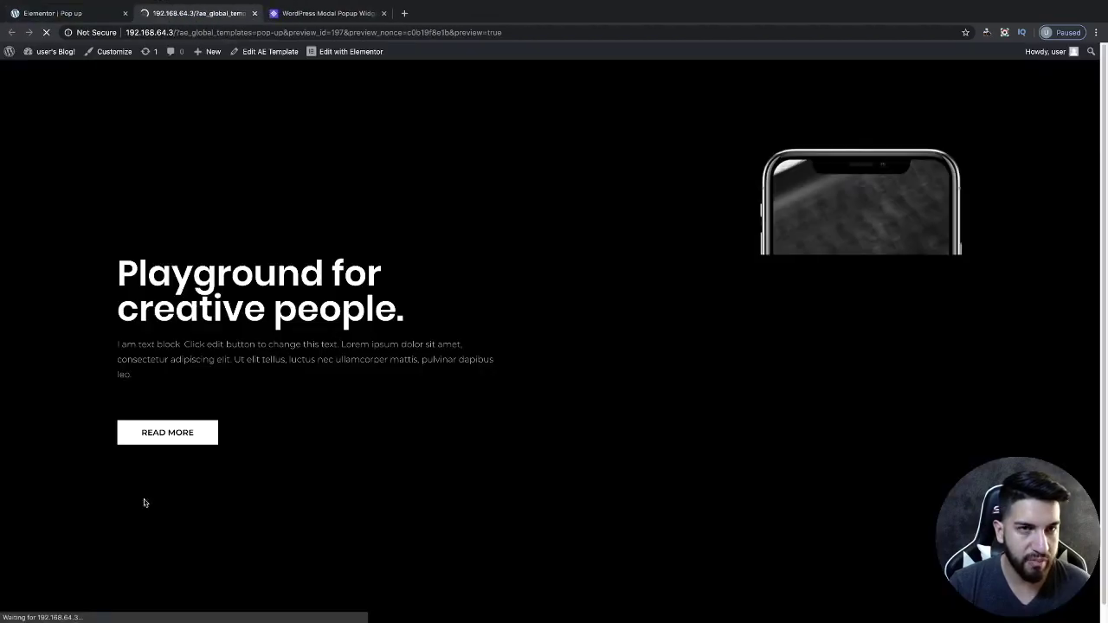
left_click(50, 71)
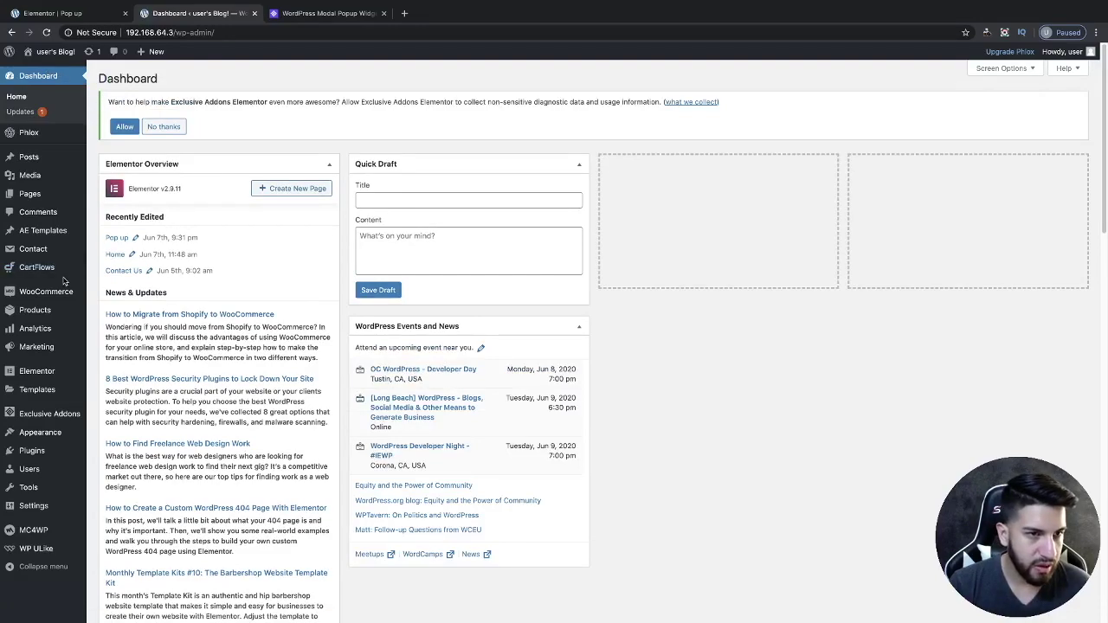
left_click(31, 195)
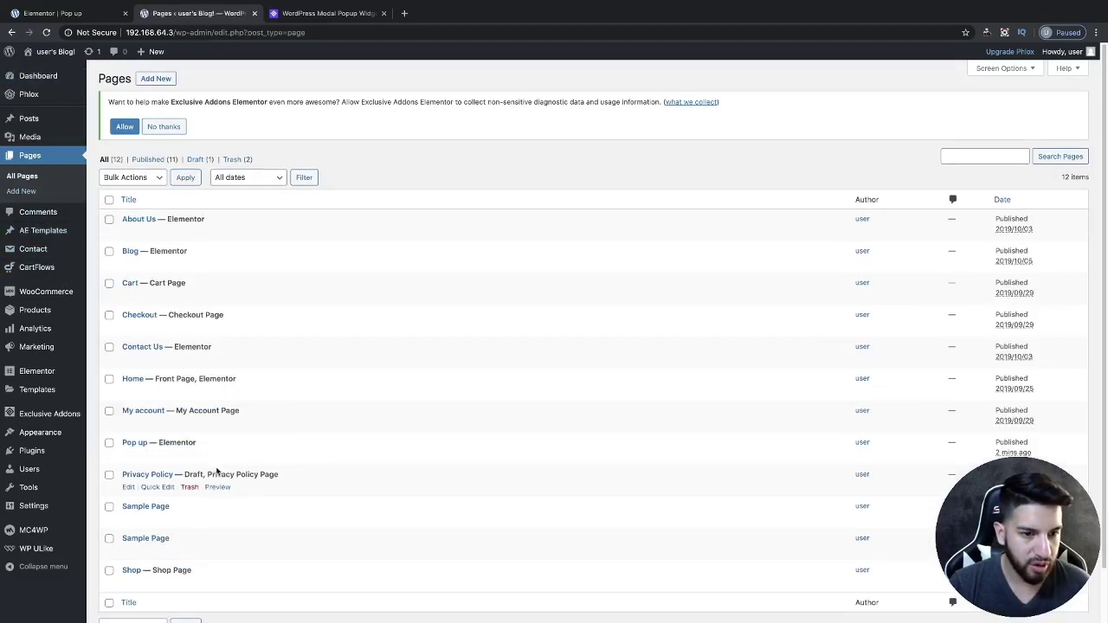
scroll(426, 480, "down", 1)
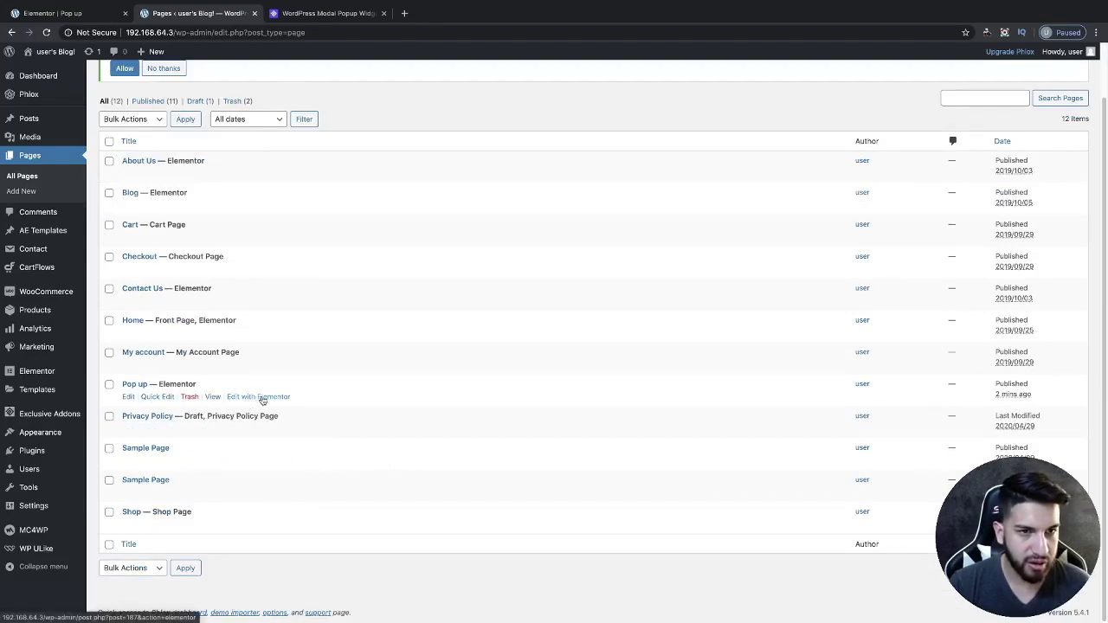
left_click(272, 398)
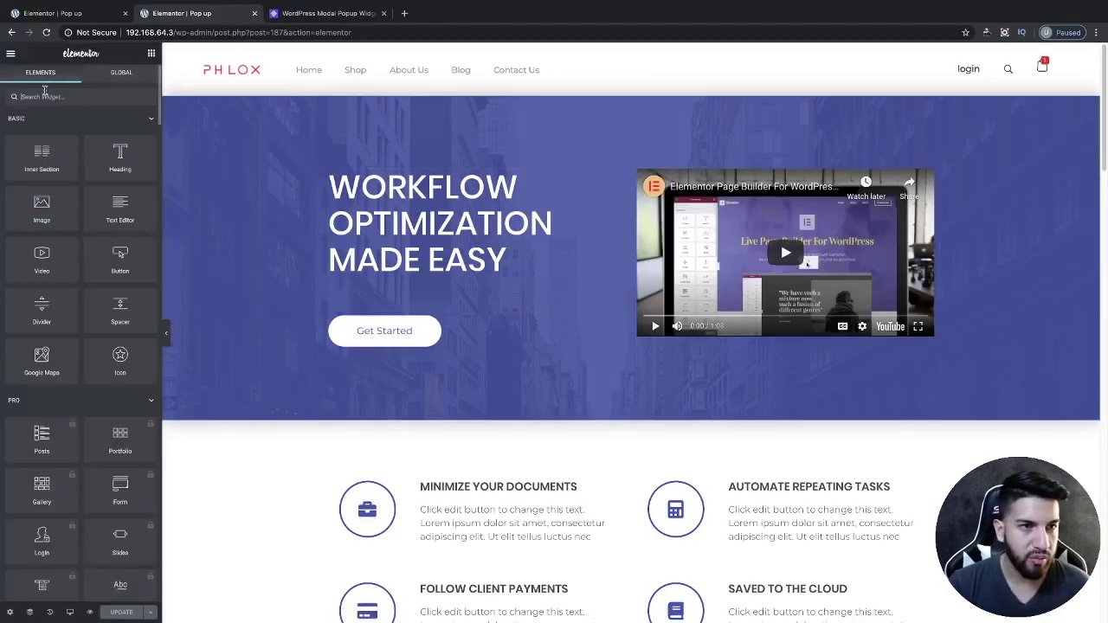
Add a Modal Popup widget between the hero heading and the Get Started button, with its modal type set to ShortCode
type("pop")
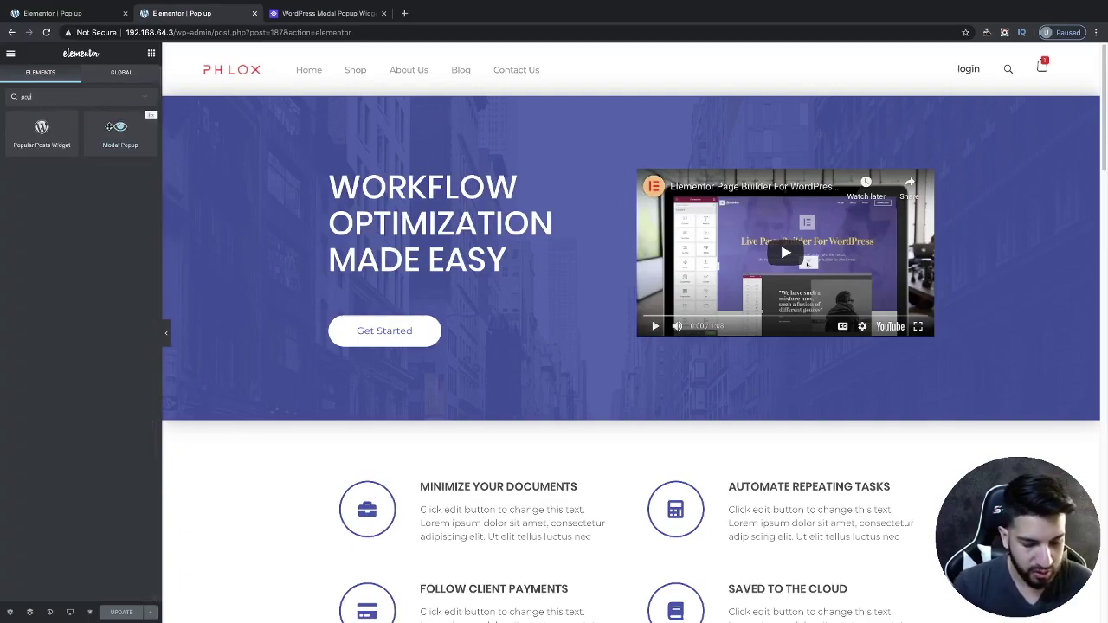
type("up")
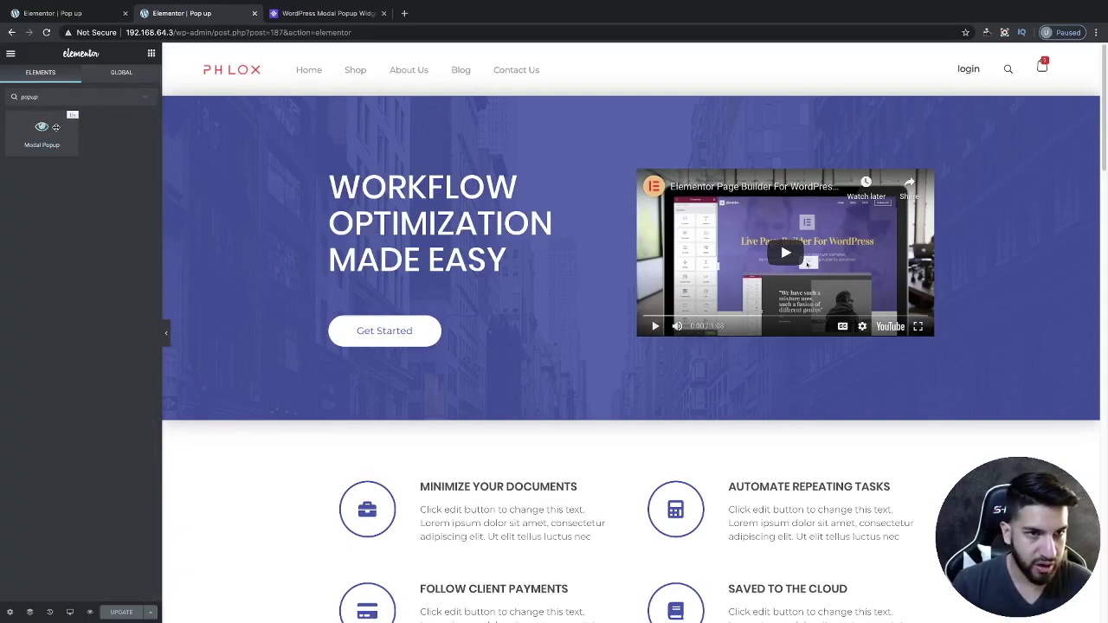
left_click_drag(48, 133, 502, 301)
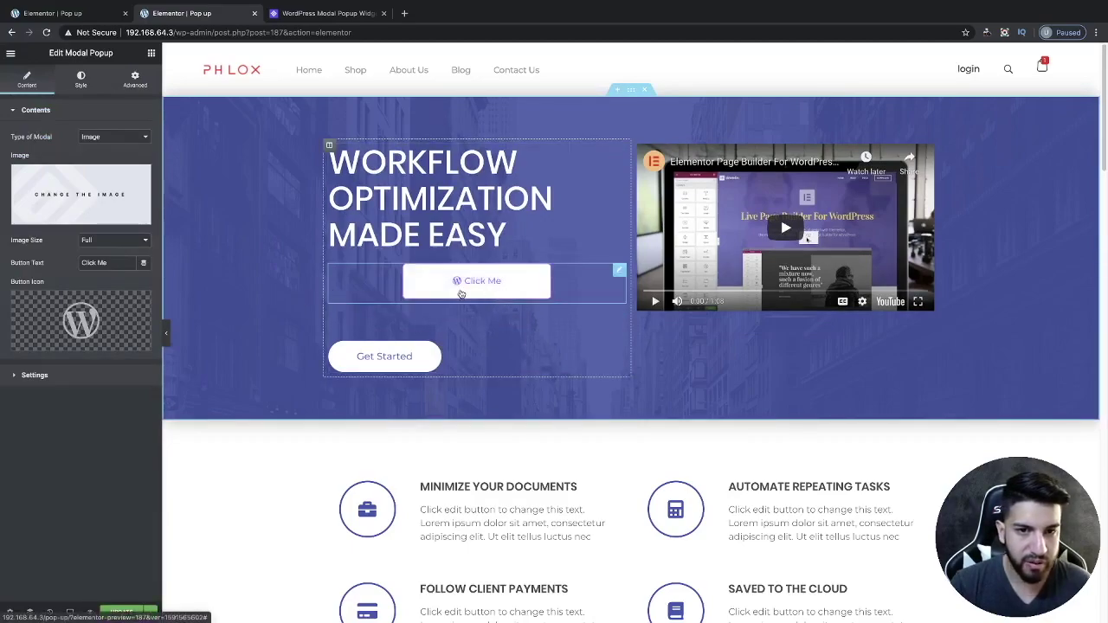
left_click(108, 137)
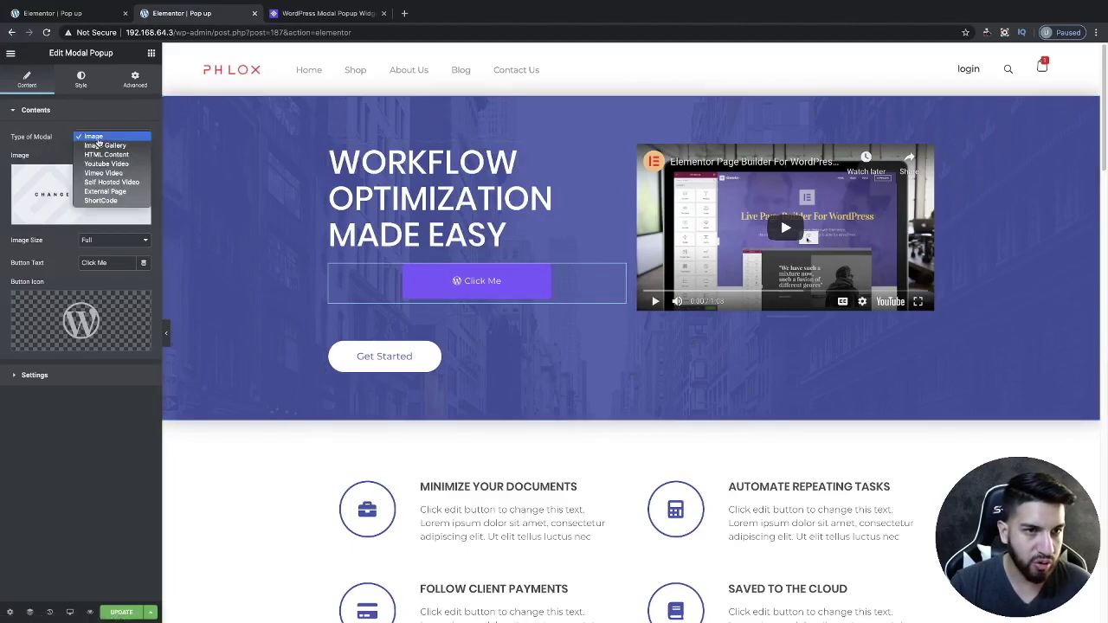
left_click(111, 206)
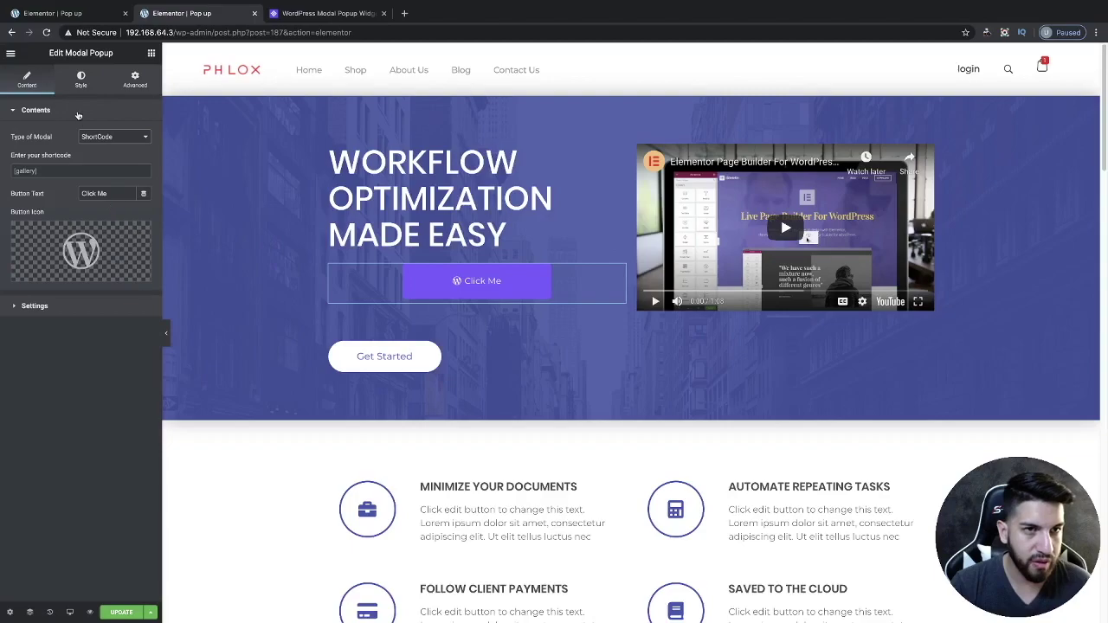
Exit the Pop up template's editor and copy its shortcode [INSERT_ELEMENTOR id="197"] from the AE Templates list
left_click(72, 15)
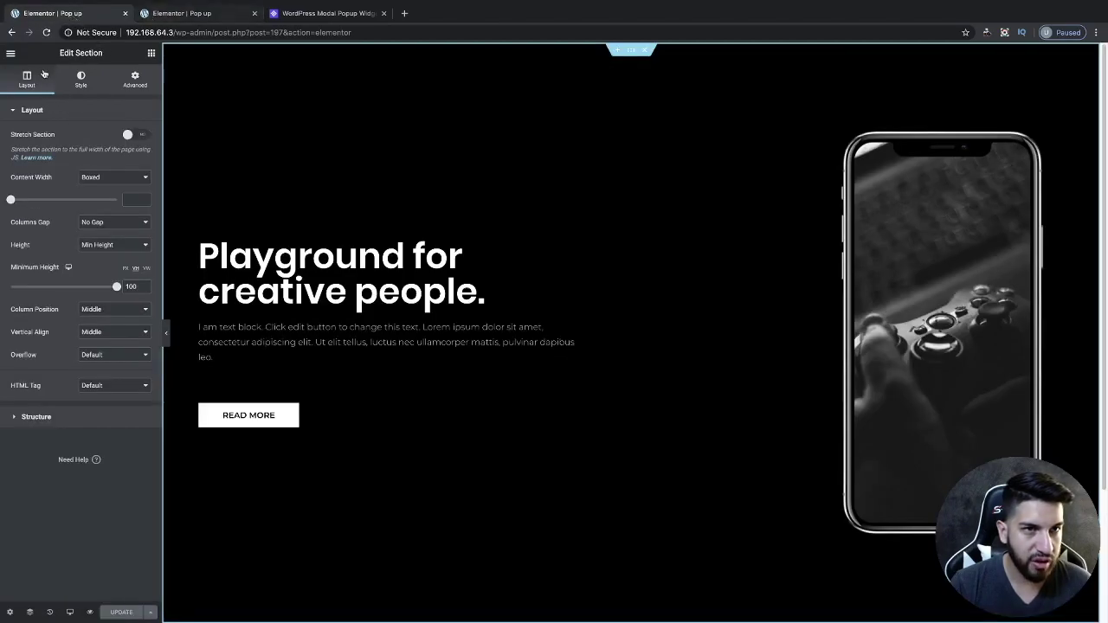
left_click(11, 57)
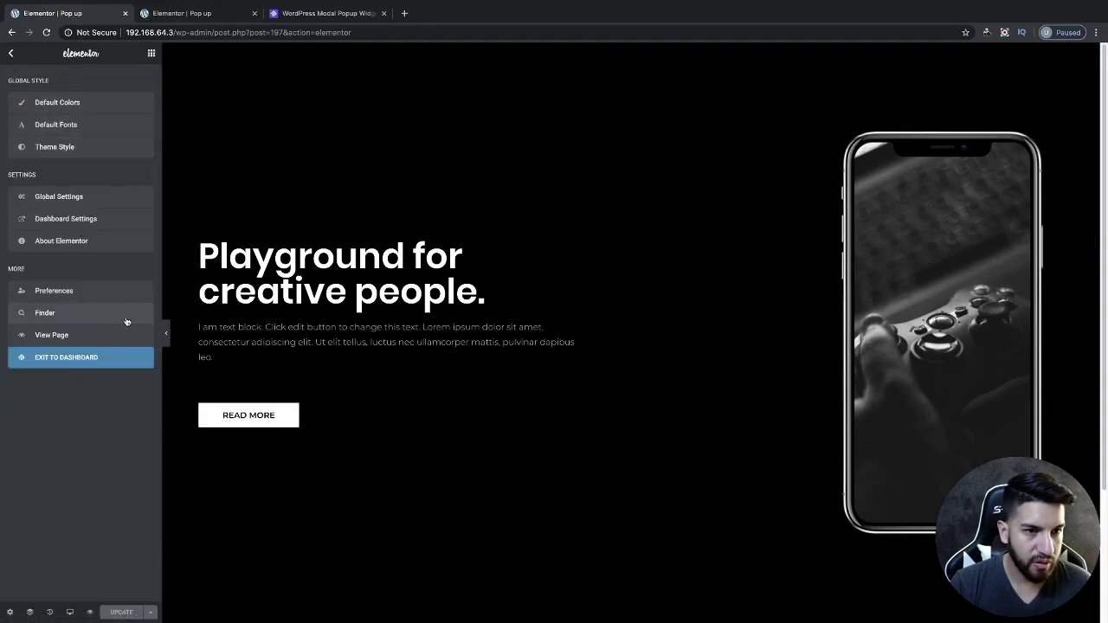
left_click(82, 359)
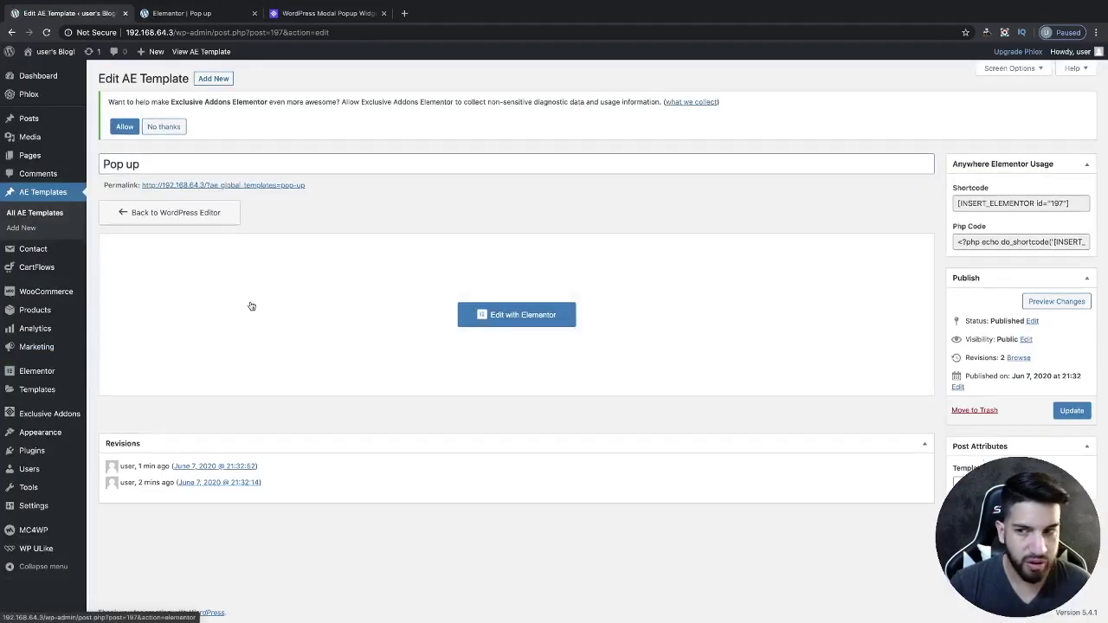
left_click(1018, 202)
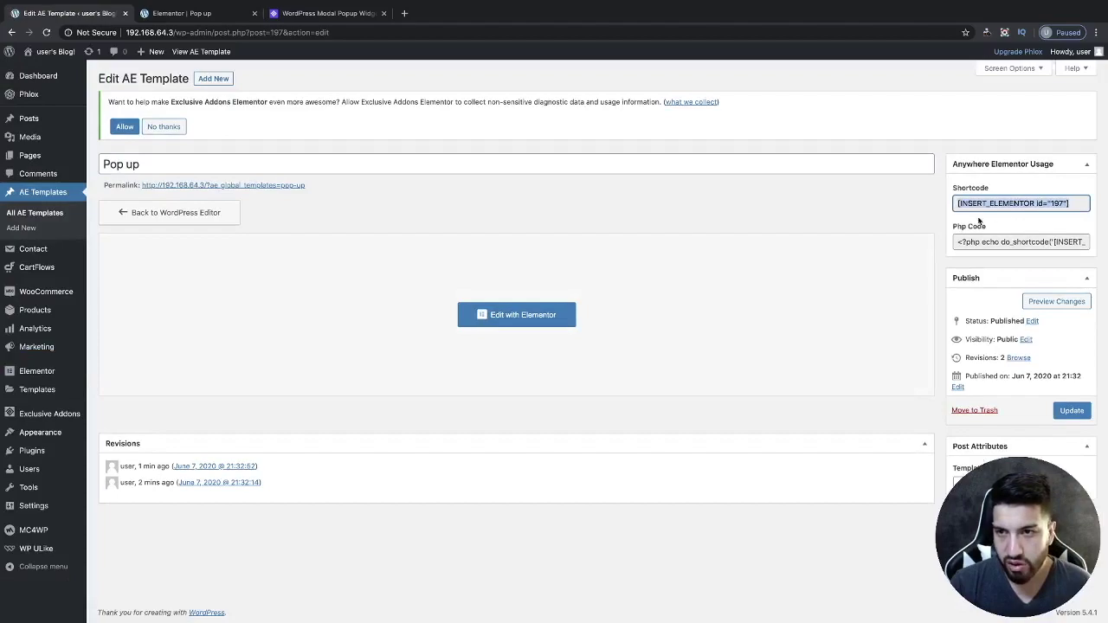
left_click(43, 198)
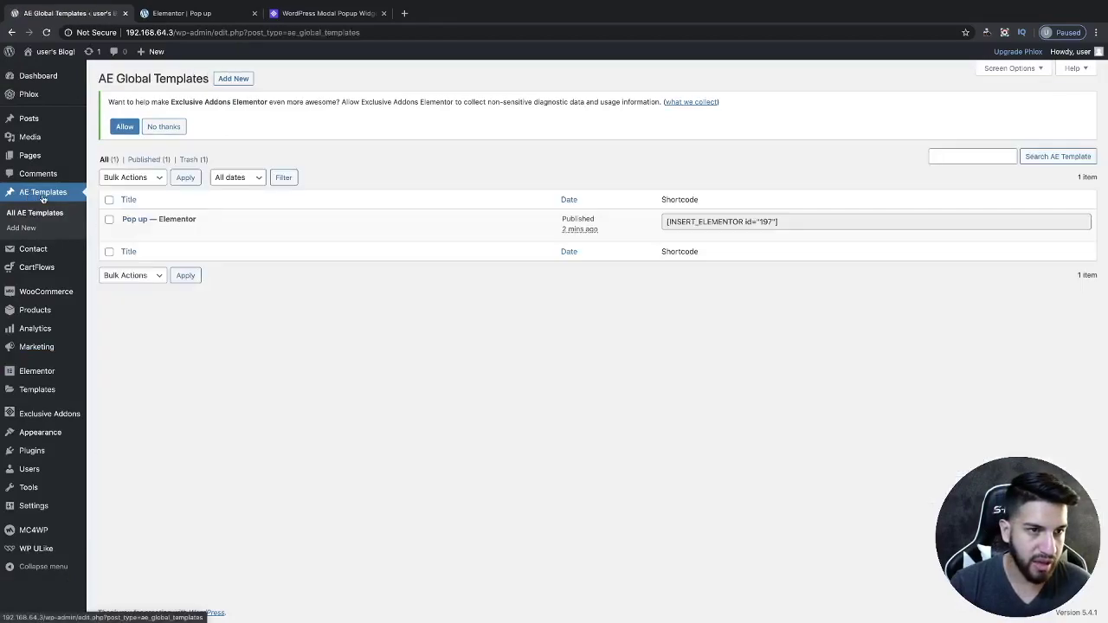
left_click(750, 220)
key("ctrl+c")
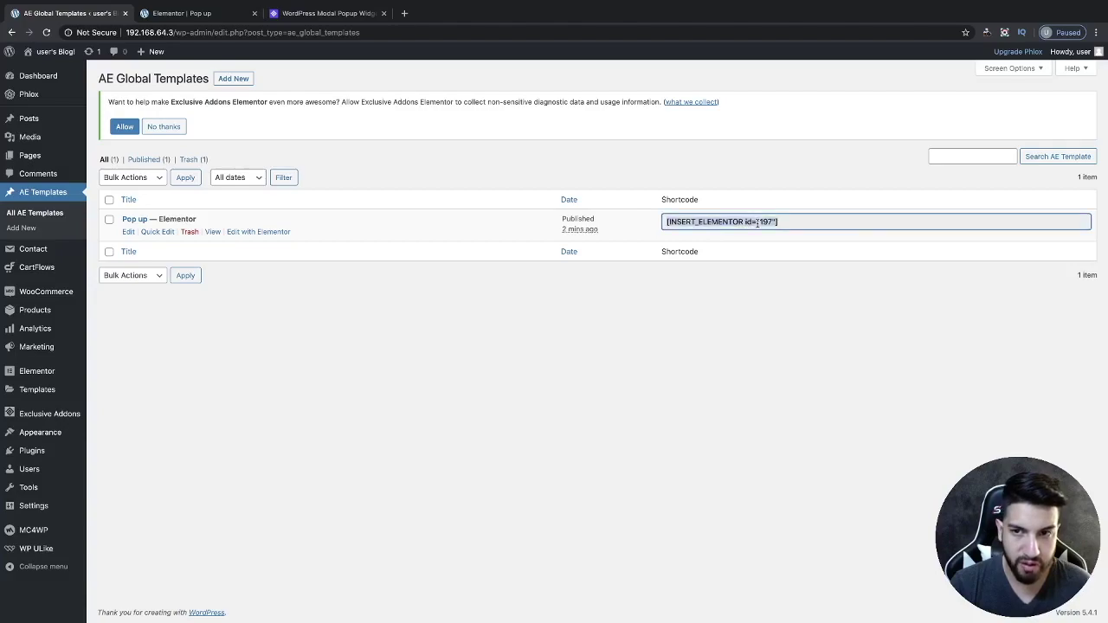
Set the Modal Popup's shortcode to [INSERT_ELEMENTOR id="197"] and preview the updated page
left_click(182, 14)
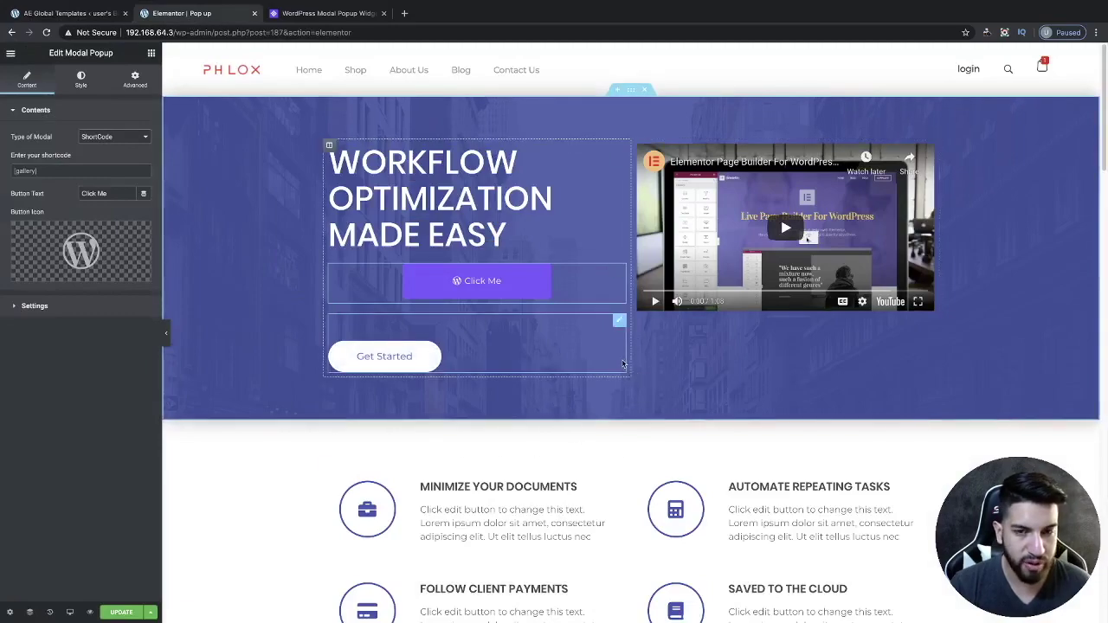
left_click(54, 172)
key("ctrl+v")
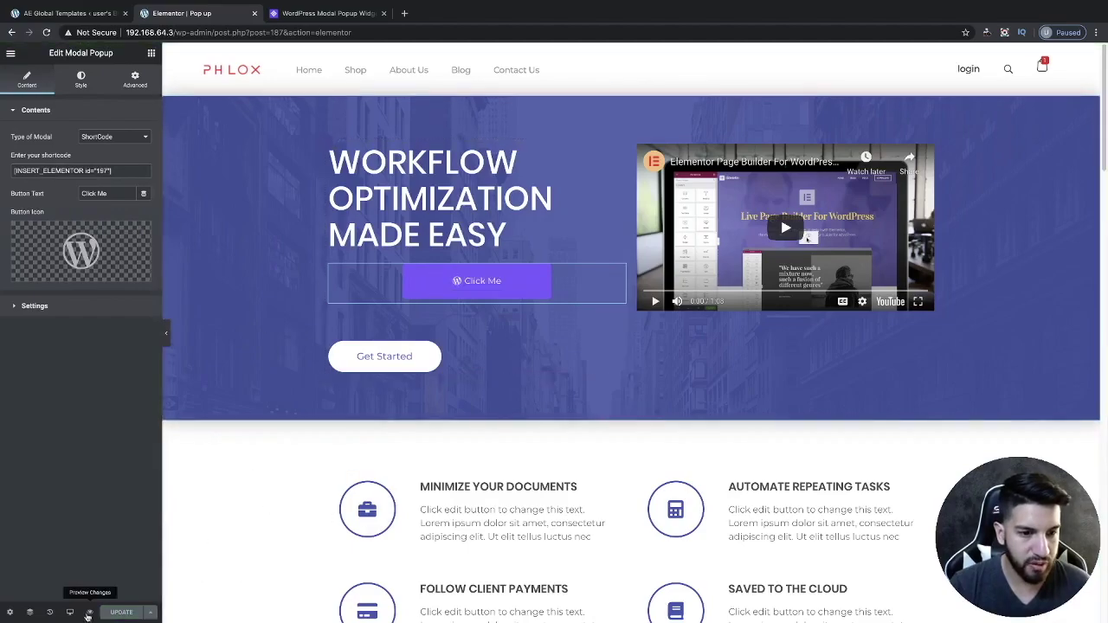
left_click(90, 613)
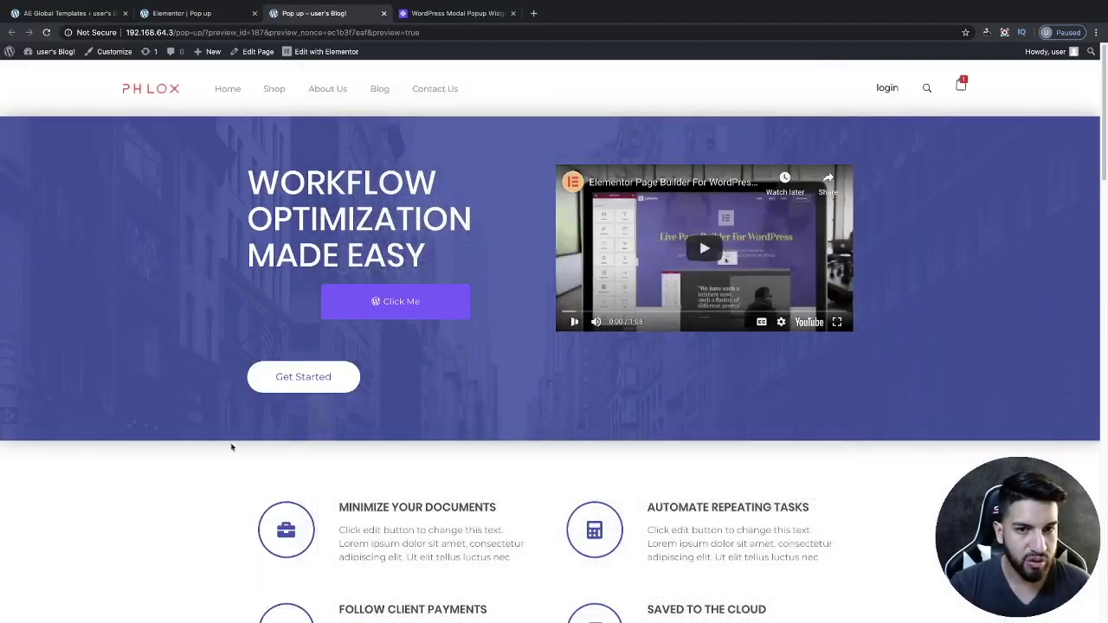
Test the popup on the page preview by opening it from the Click Me button and dismissing it
left_click(423, 311)
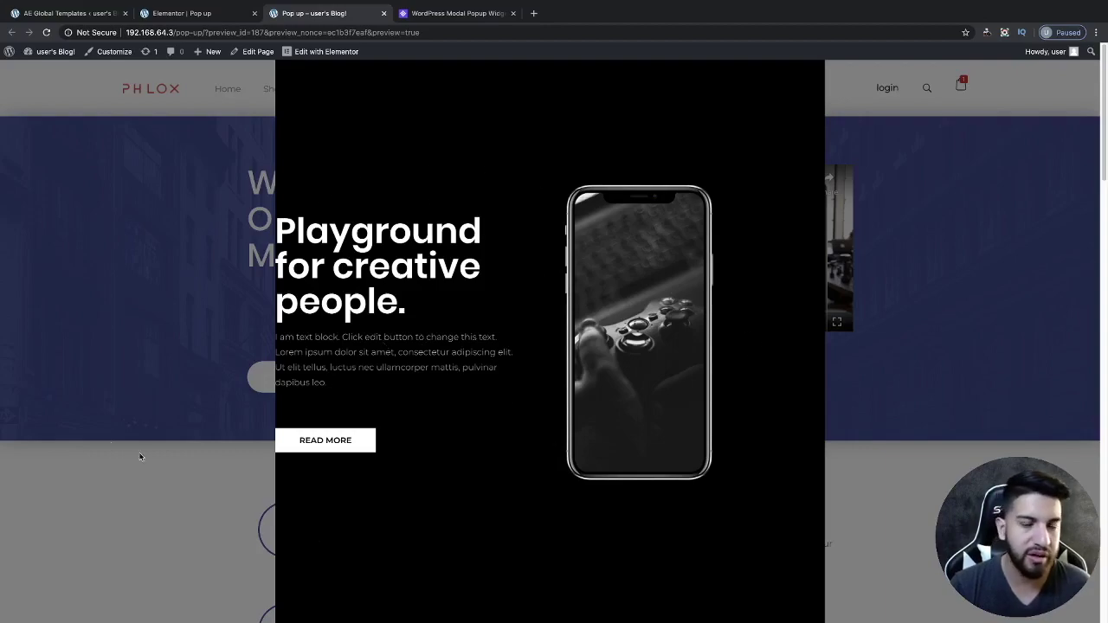
left_click(152, 261)
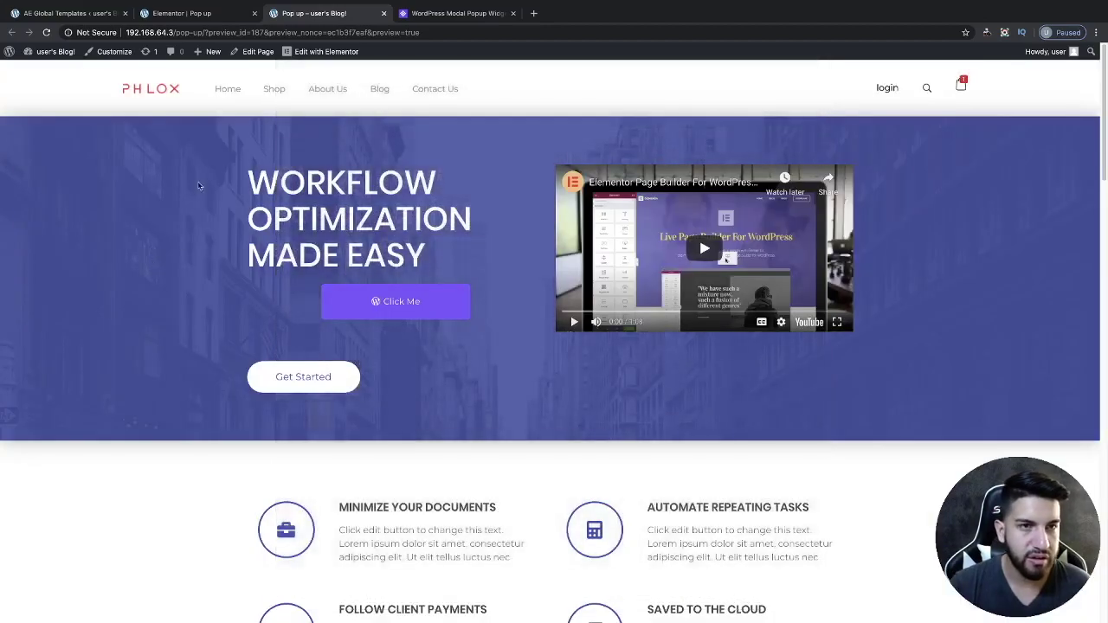
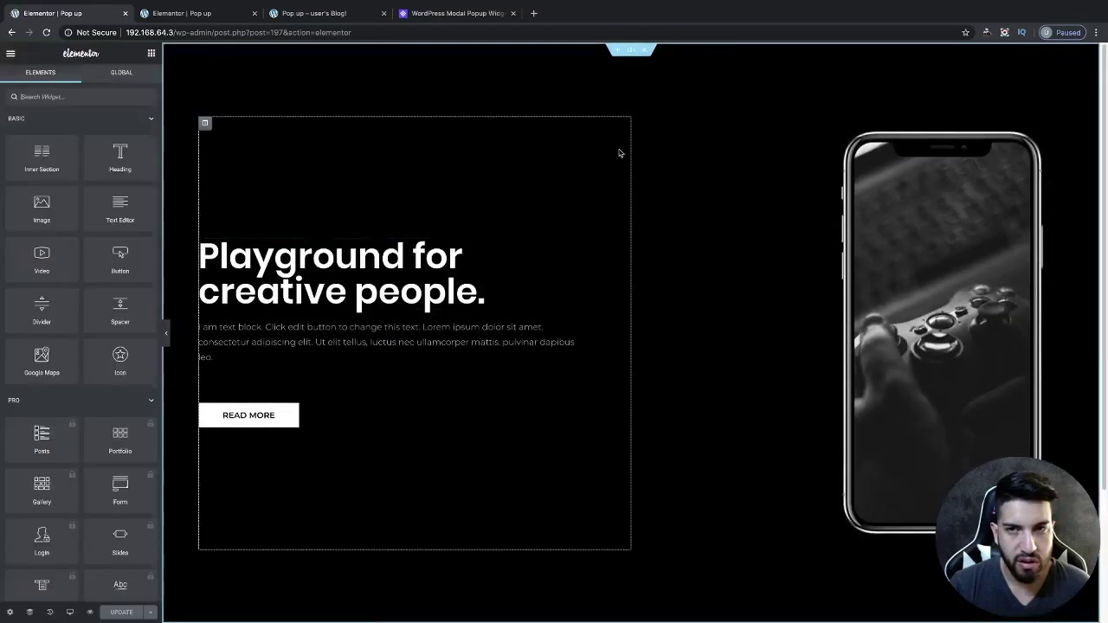
In the Pop up template, set the section's minimum height to 51 VH and its boxed content width to 1252
left_click(631, 52)
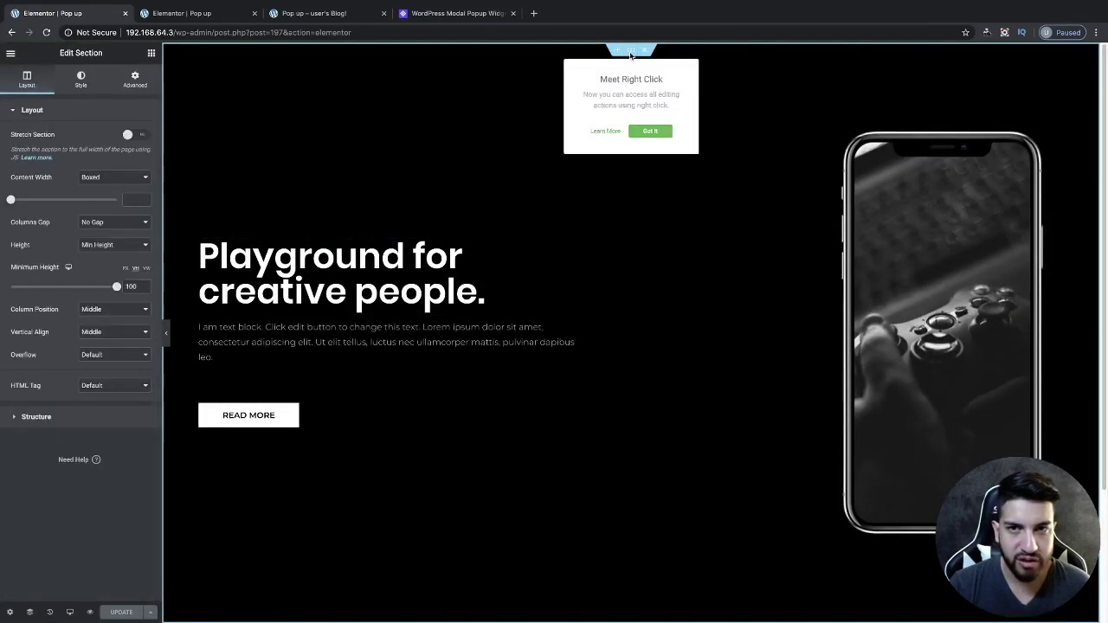
left_click(649, 132)
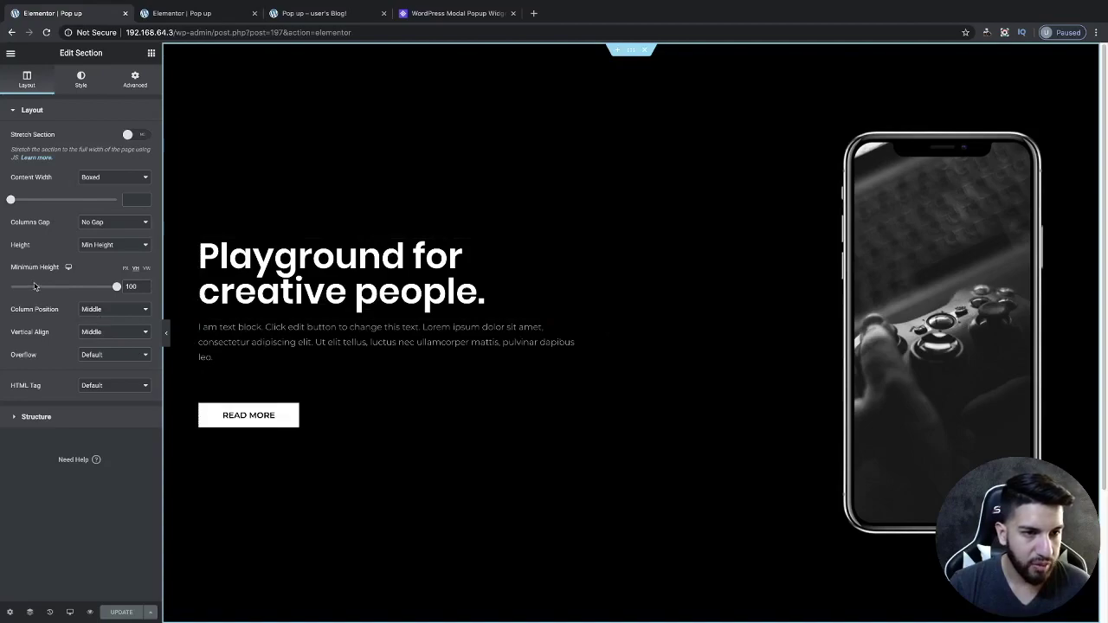
left_click_drag(117, 287, 82, 289)
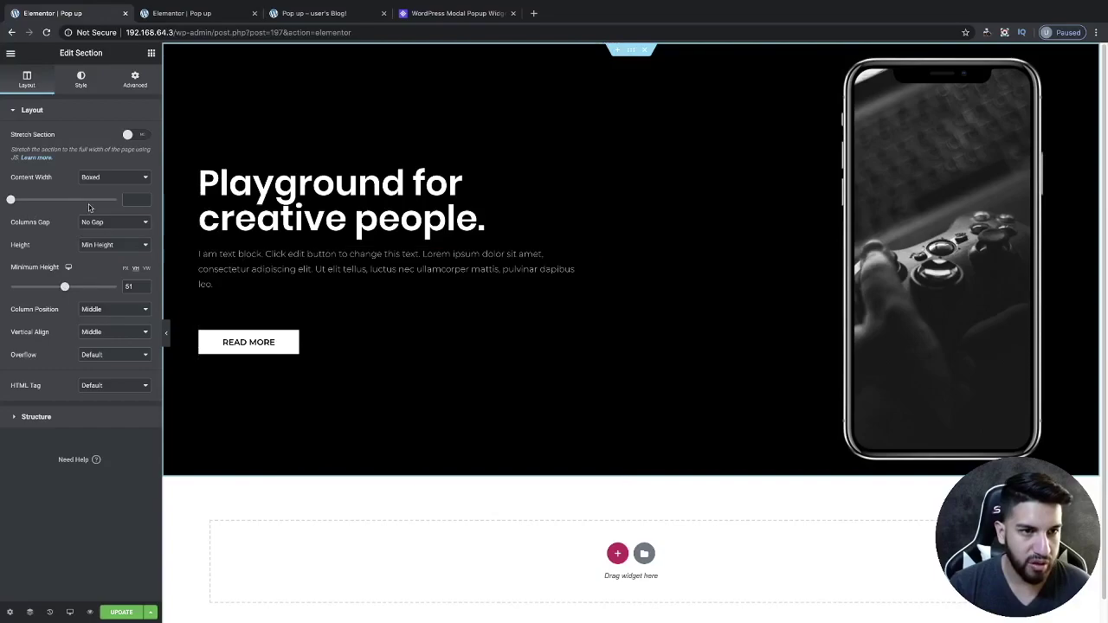
left_click_drag(9, 200, 83, 200)
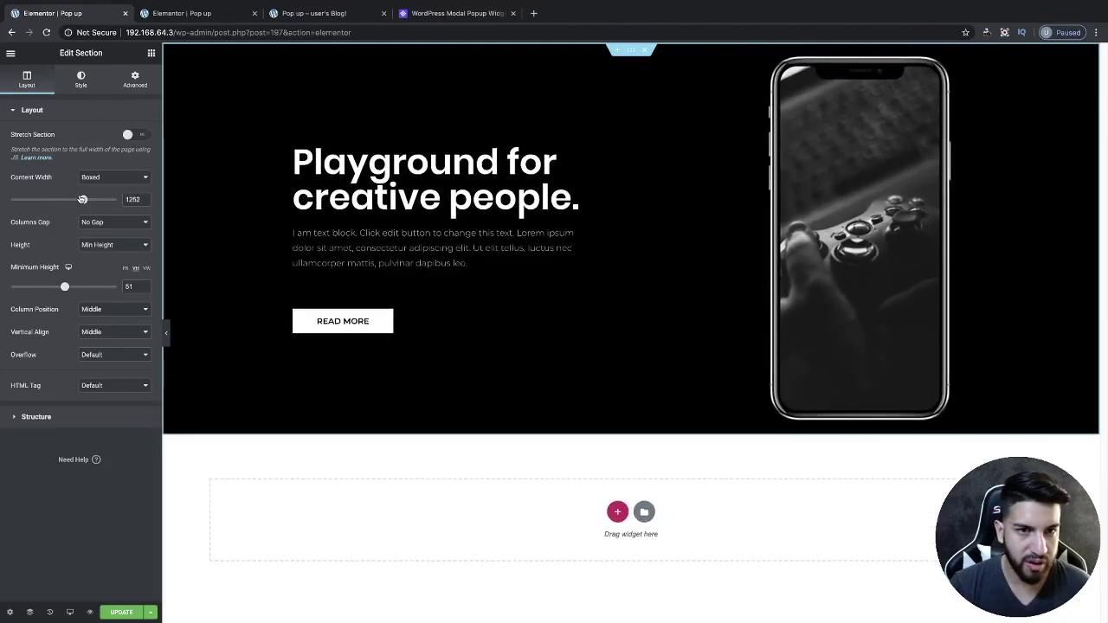
Unlink the section's padding values, set the left and right padding to 100 px, and update the template
left_click(135, 82)
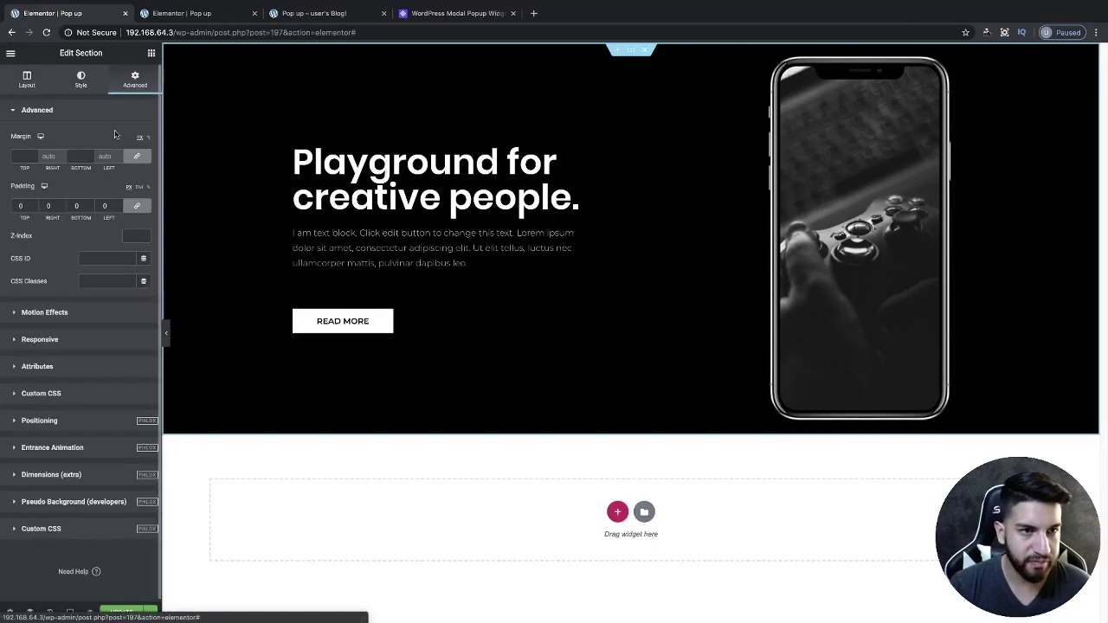
left_click(137, 205)
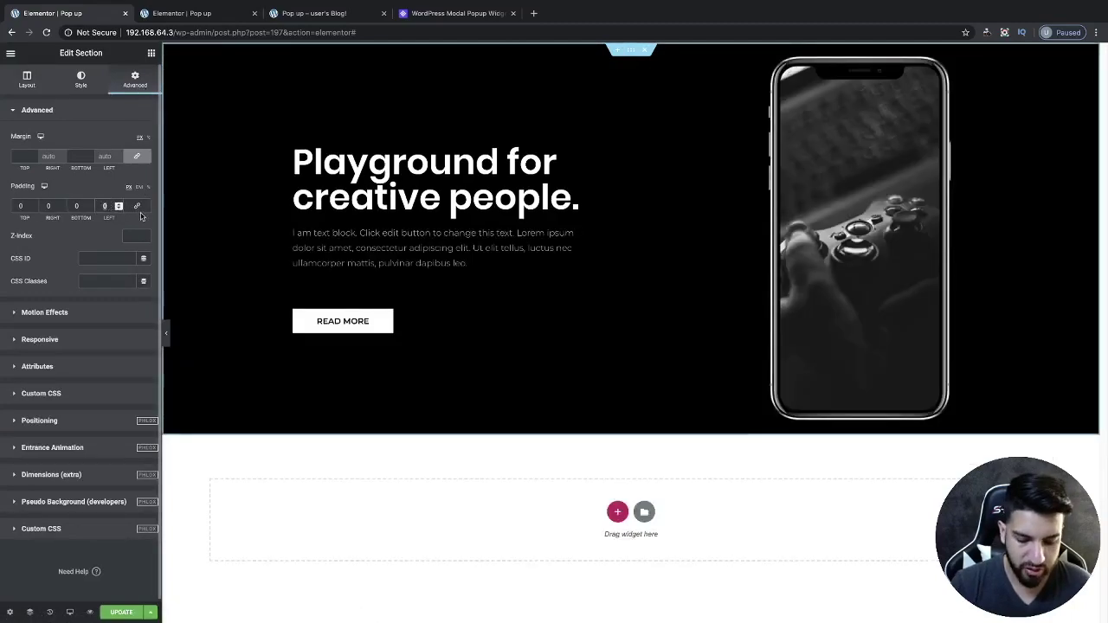
type("100")
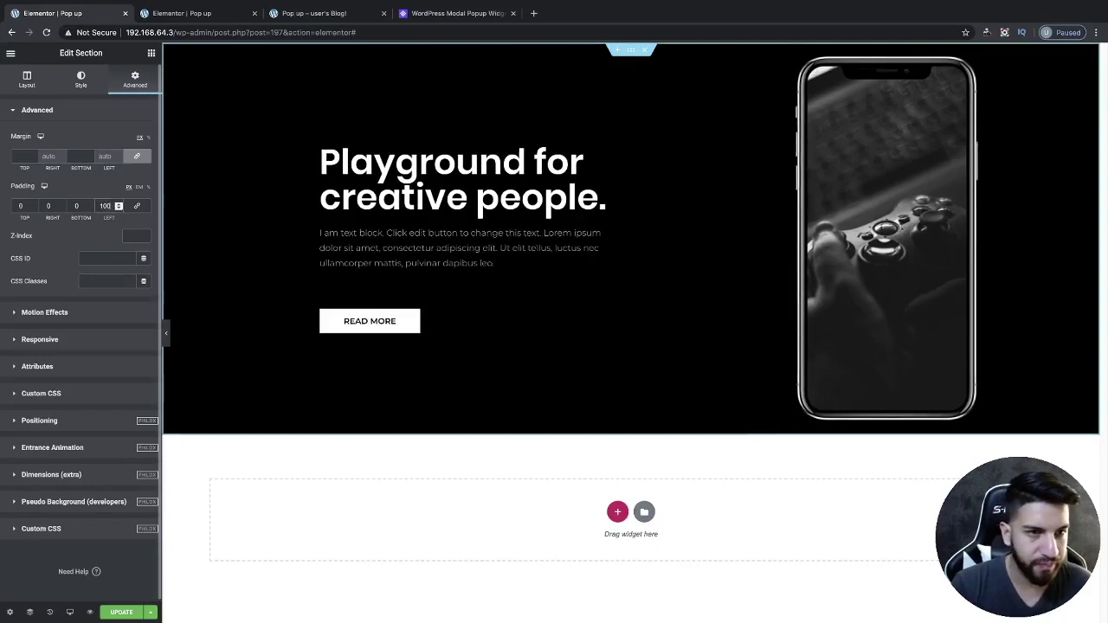
left_click(49, 205)
type("100")
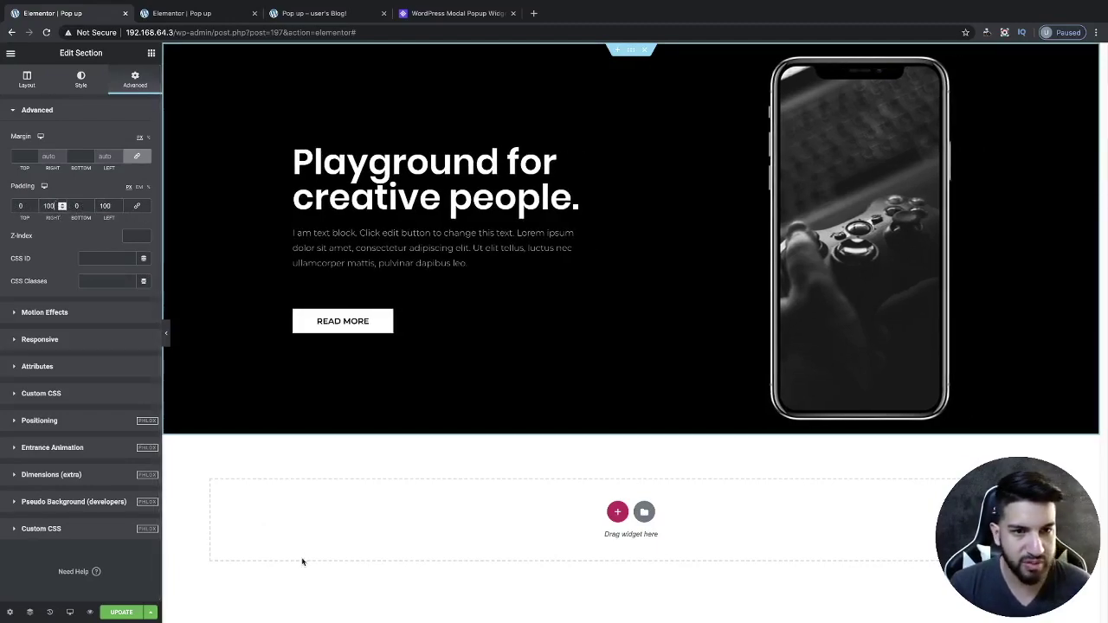
left_click(130, 612)
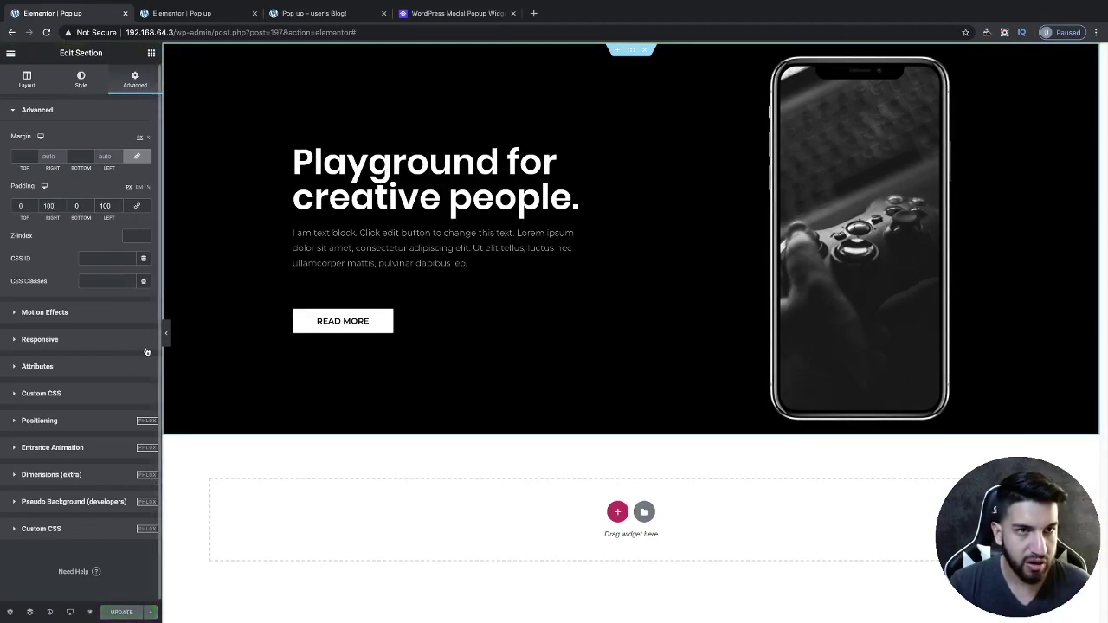
Reload the page preview and open the popup from the Click Me button to check its new size
left_click(178, 12)
left_click(312, 13)
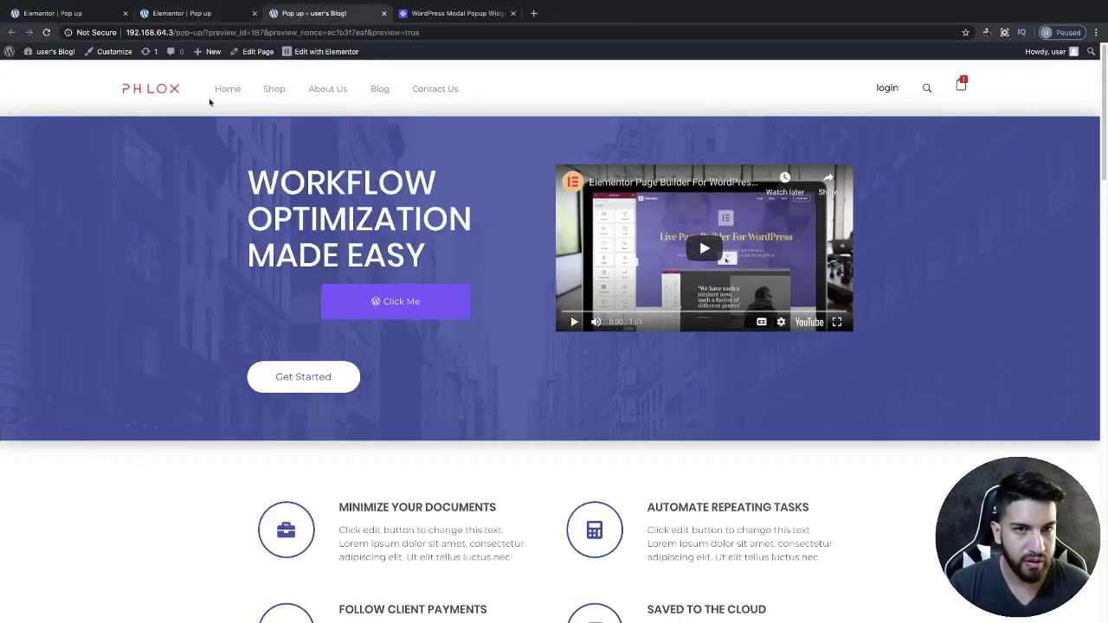
left_click(47, 32)
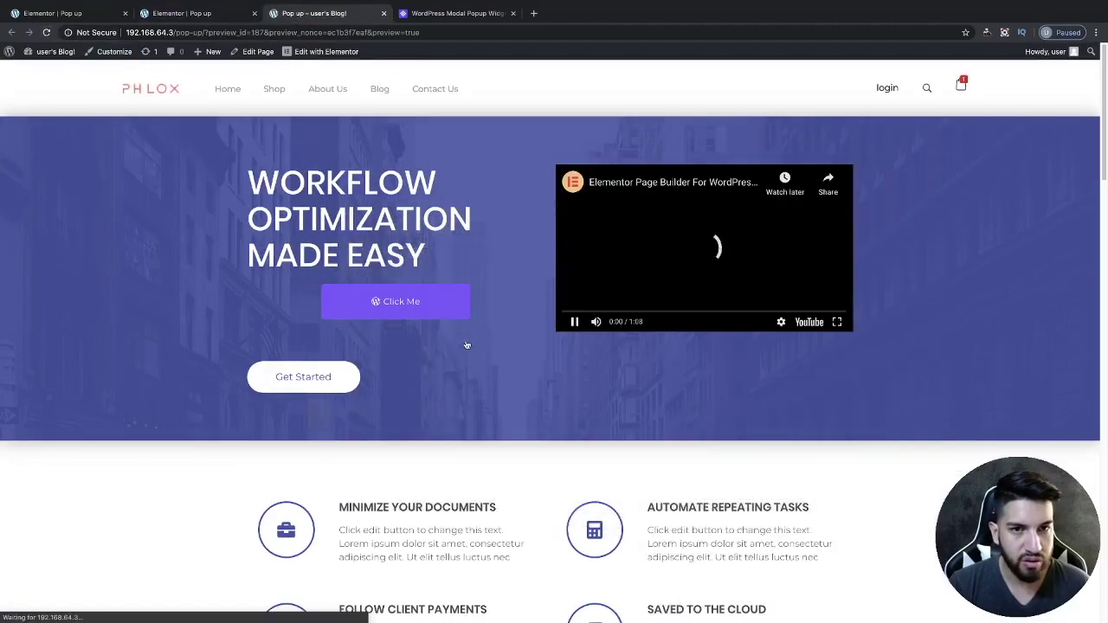
left_click(419, 308)
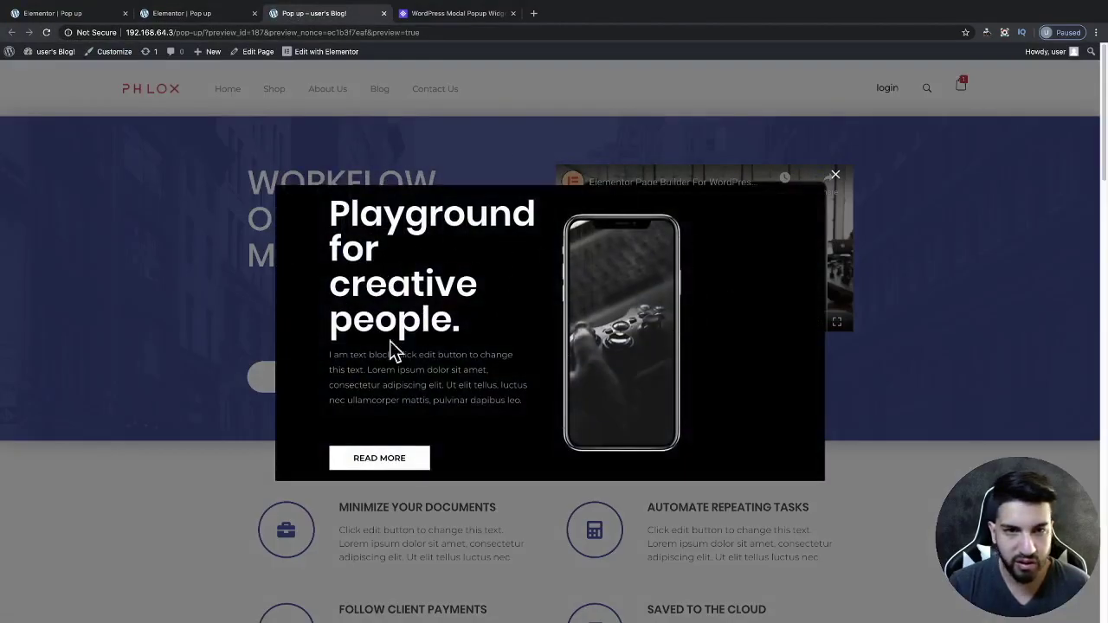
Set the template section's top and bottom padding to 50 px and update the template
left_click(177, 13)
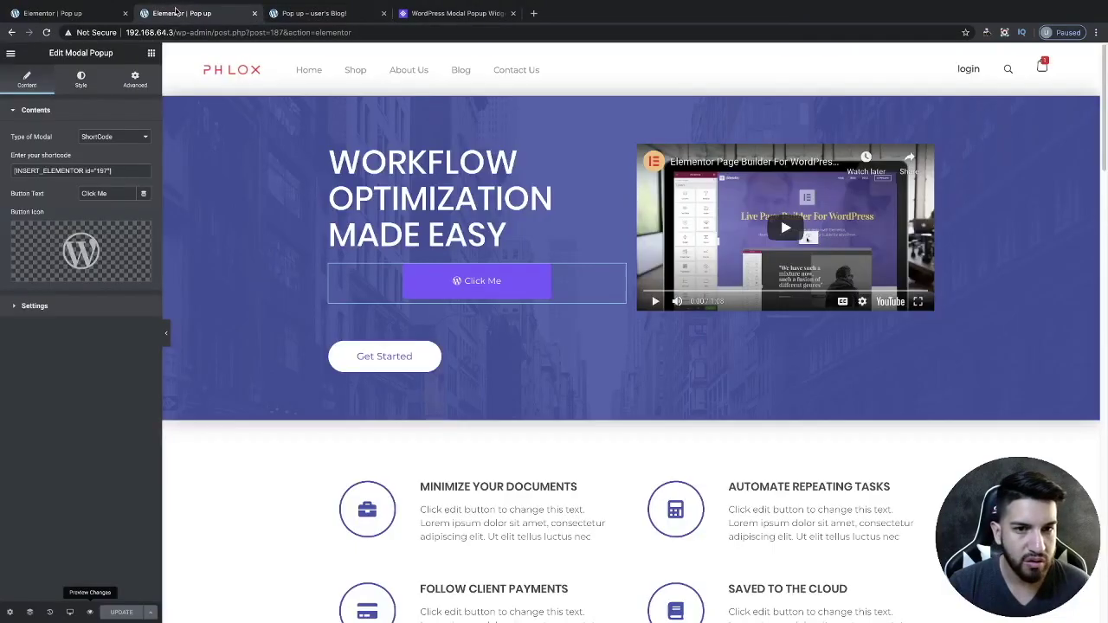
left_click(35, 14)
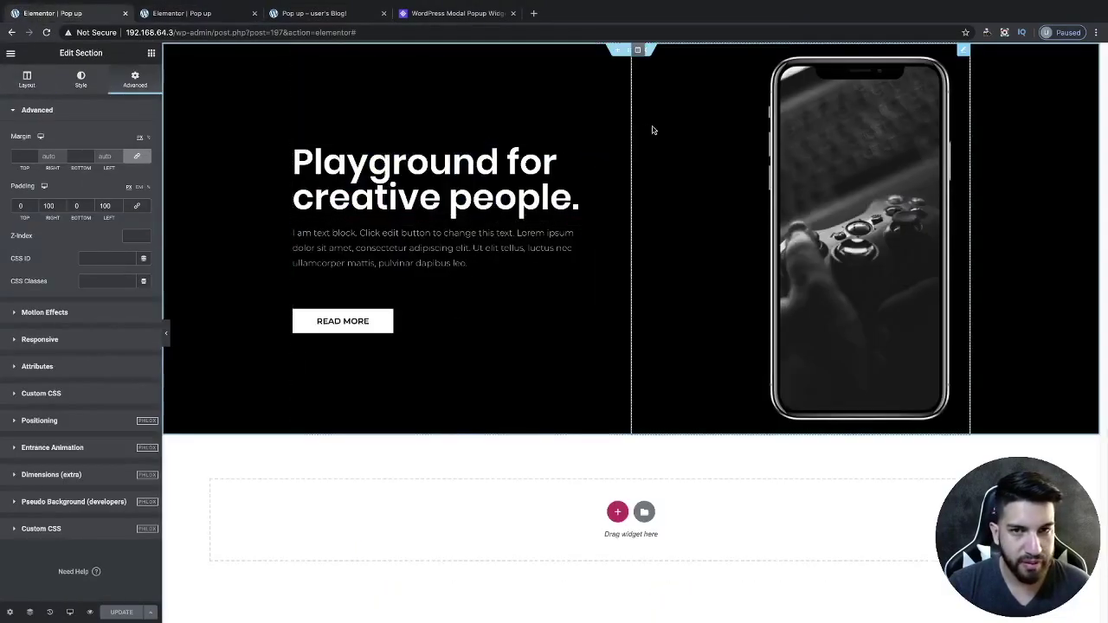
double_click(20, 205)
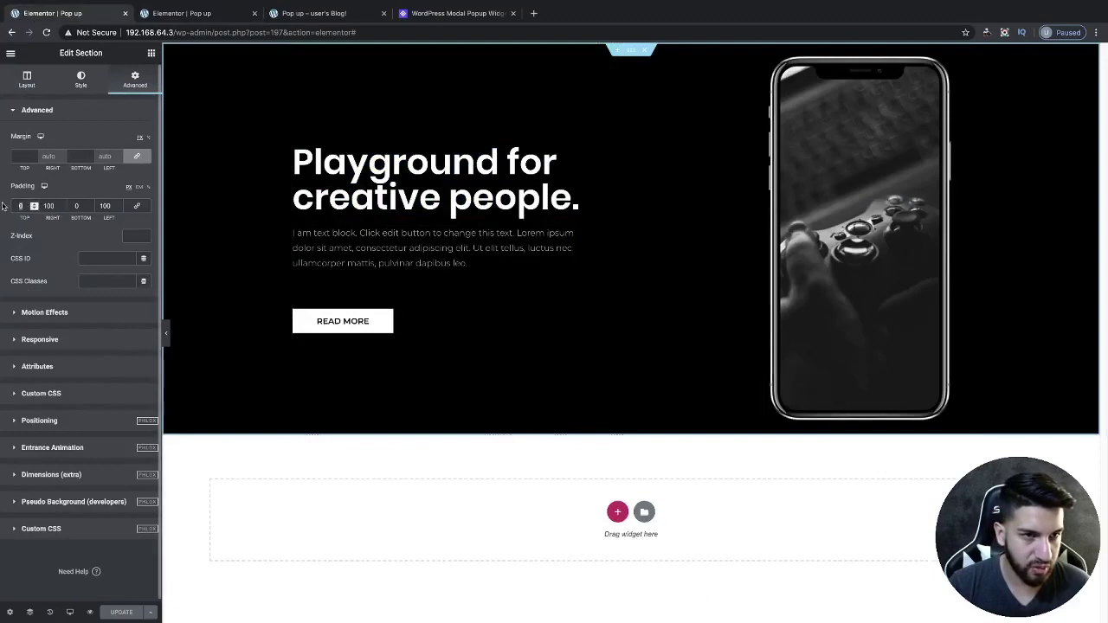
type("50")
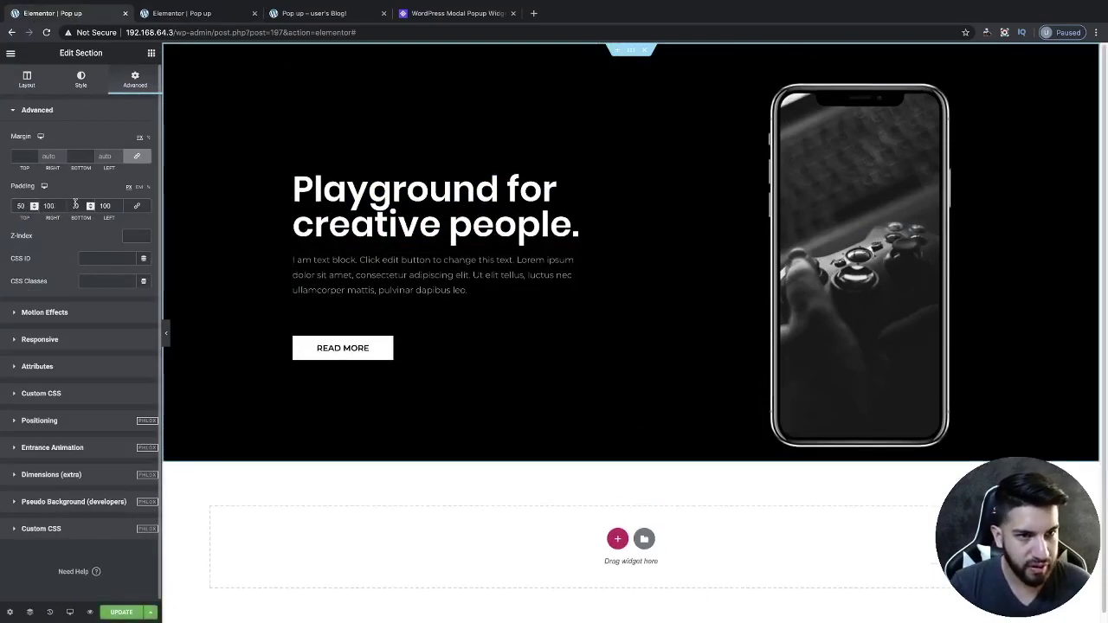
type("50")
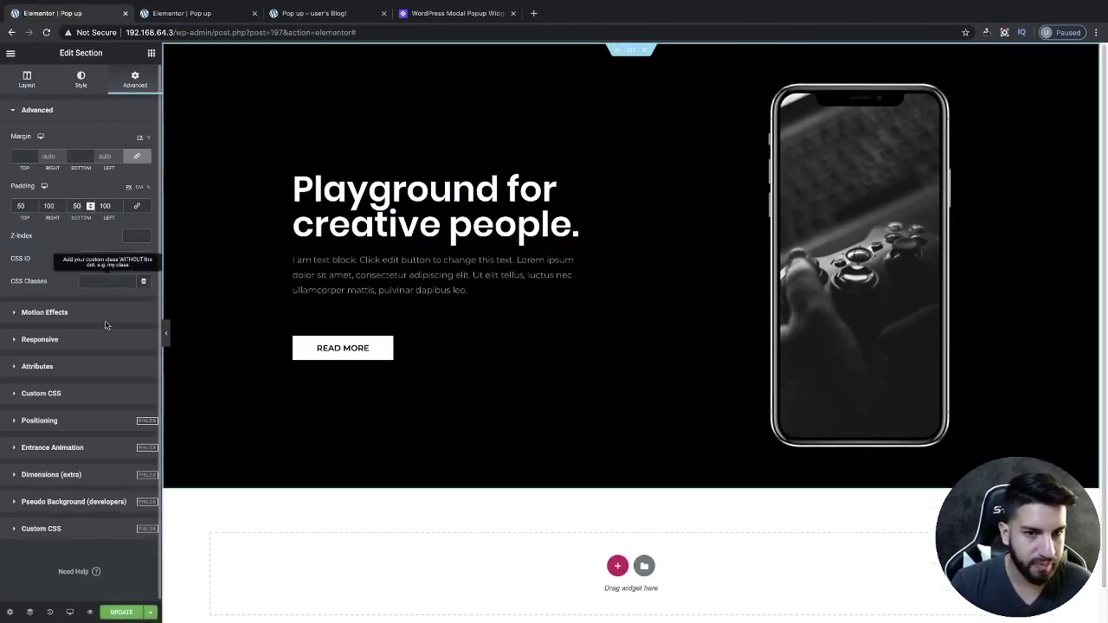
left_click(125, 611)
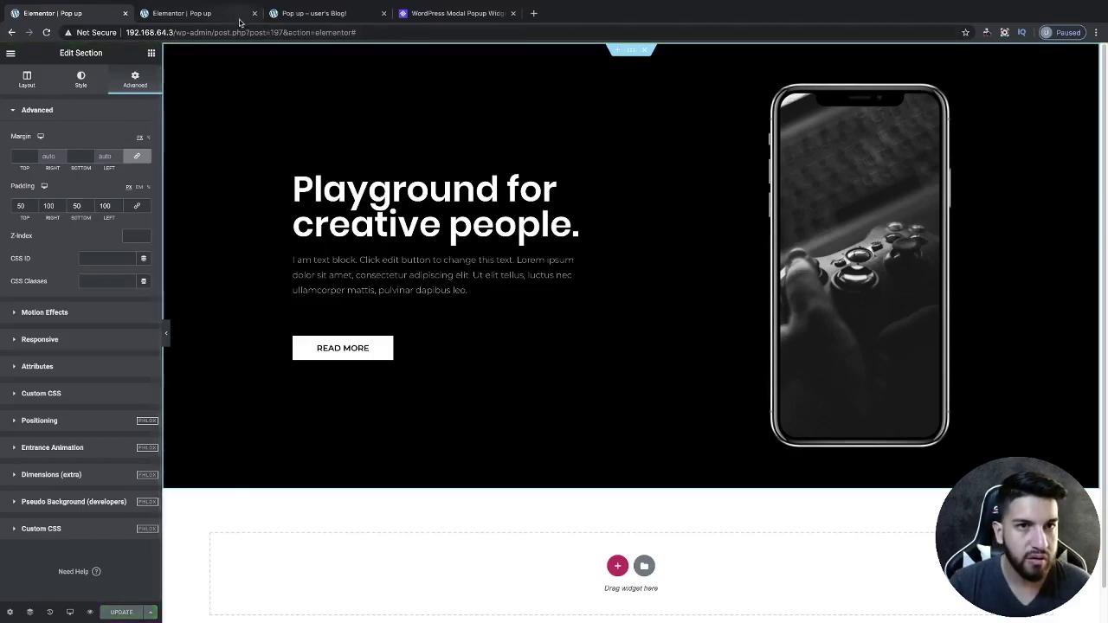
Reload the page preview, reopen the popup and try its Read More button
left_click(220, 13)
left_click(322, 13)
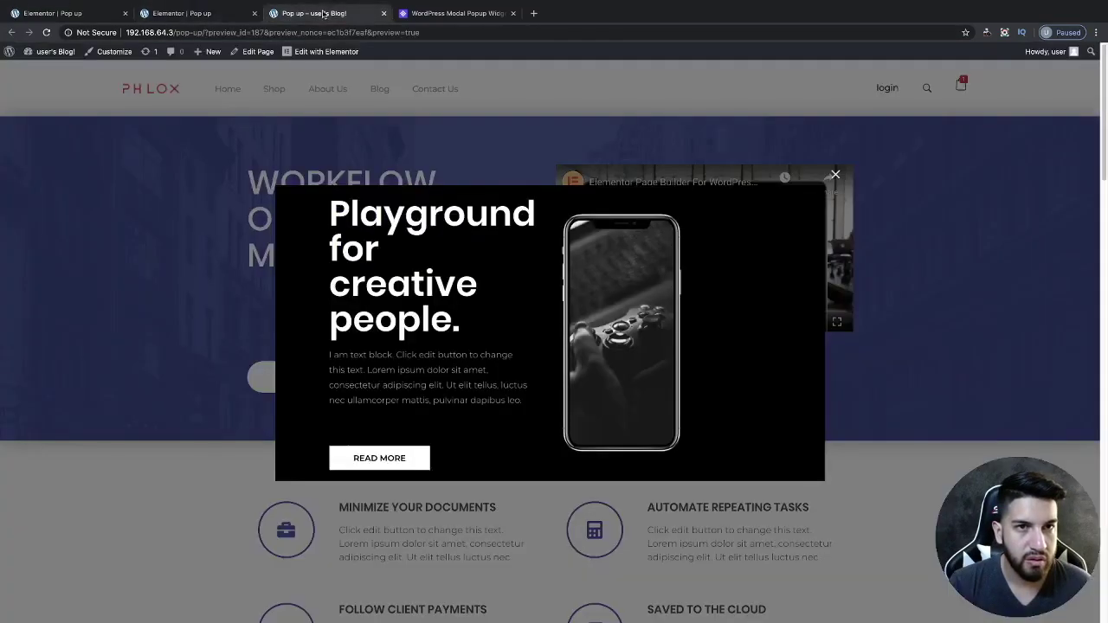
left_click(47, 32)
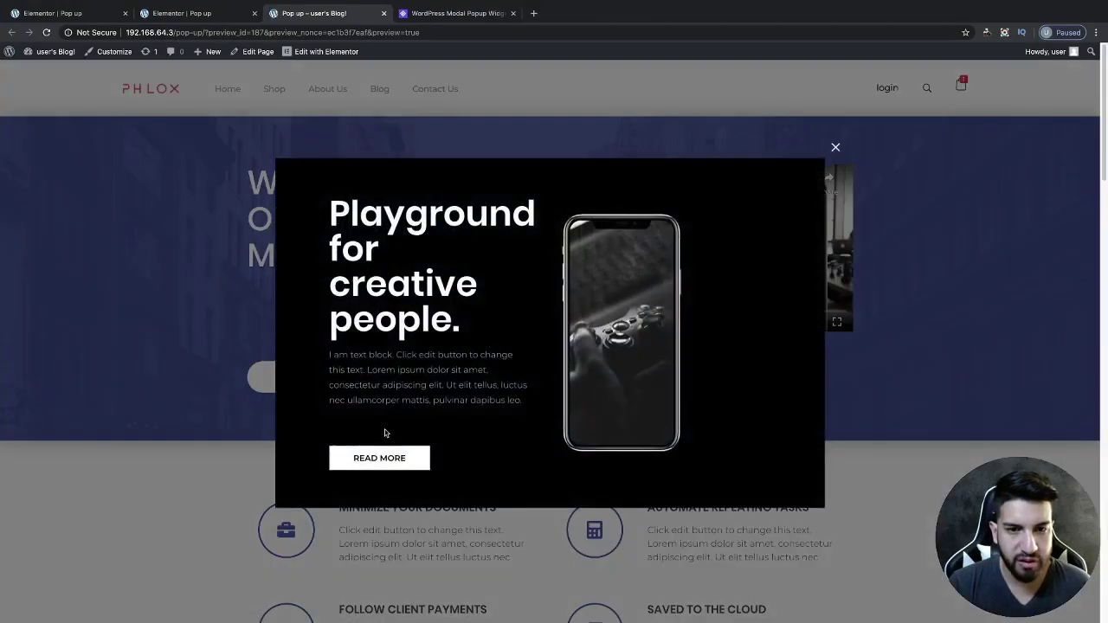
left_click(415, 453)
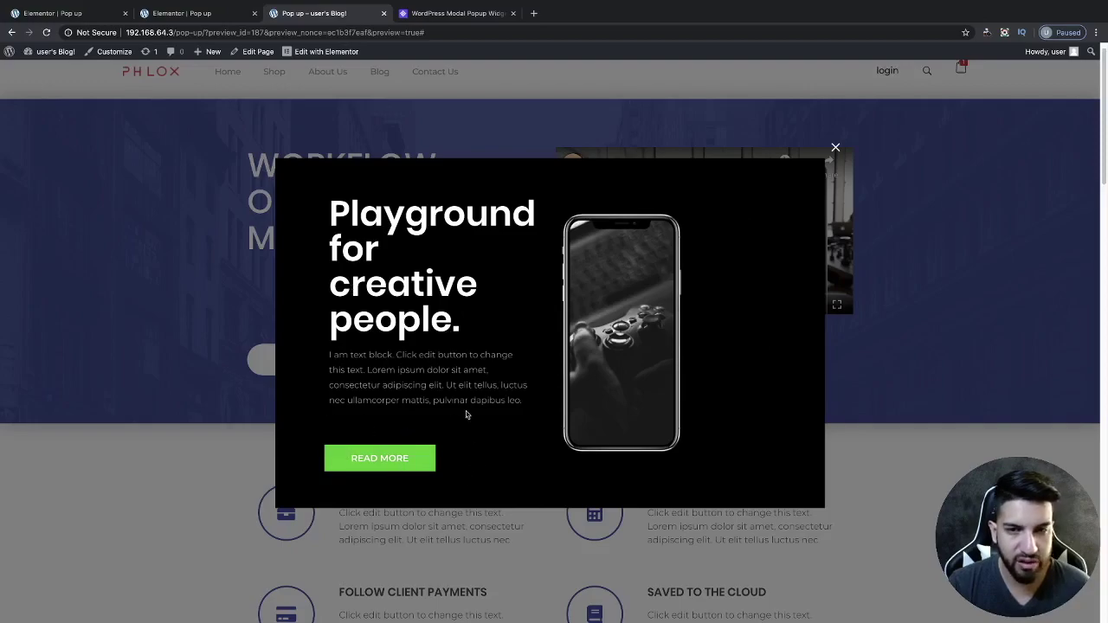
Close the popup and inspect the page preview in the browser's responsive mobile view, 400 px wide
left_click(836, 149)
right_click(565, 363)
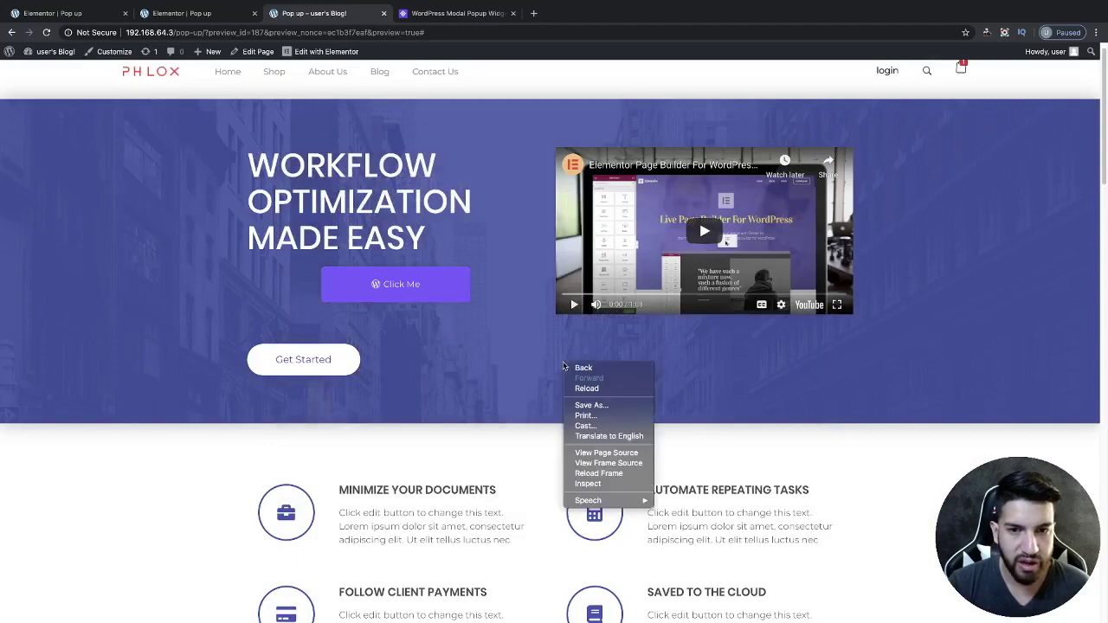
left_click(601, 484)
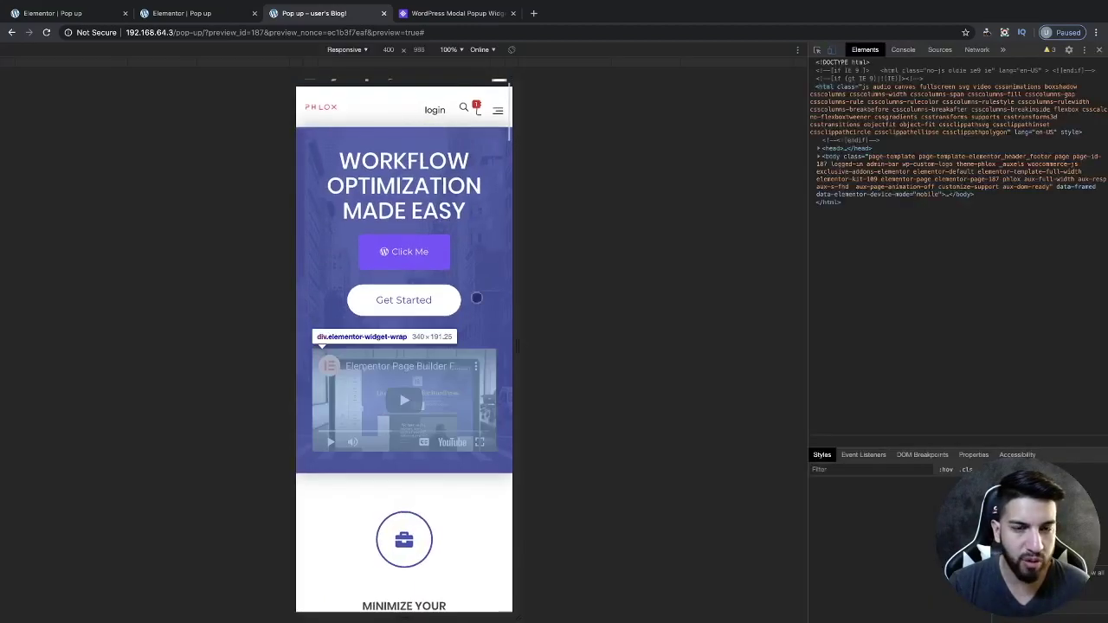
Show the Pop up template in Elementor's mobile preview, center-align the phone image, and update the template
left_click(67, 16)
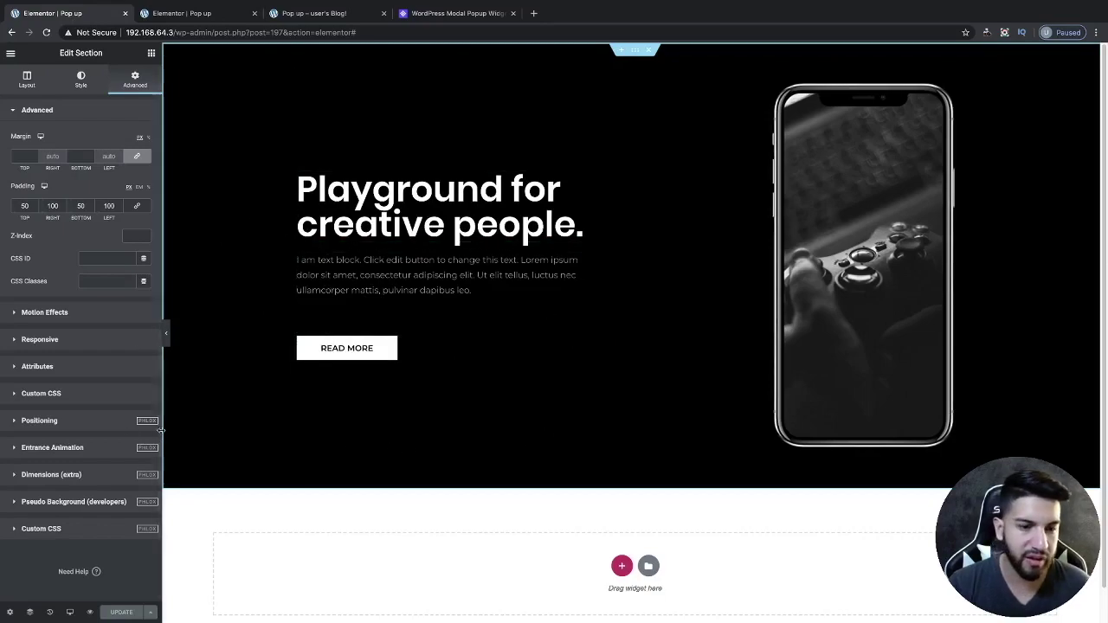
left_click(69, 612)
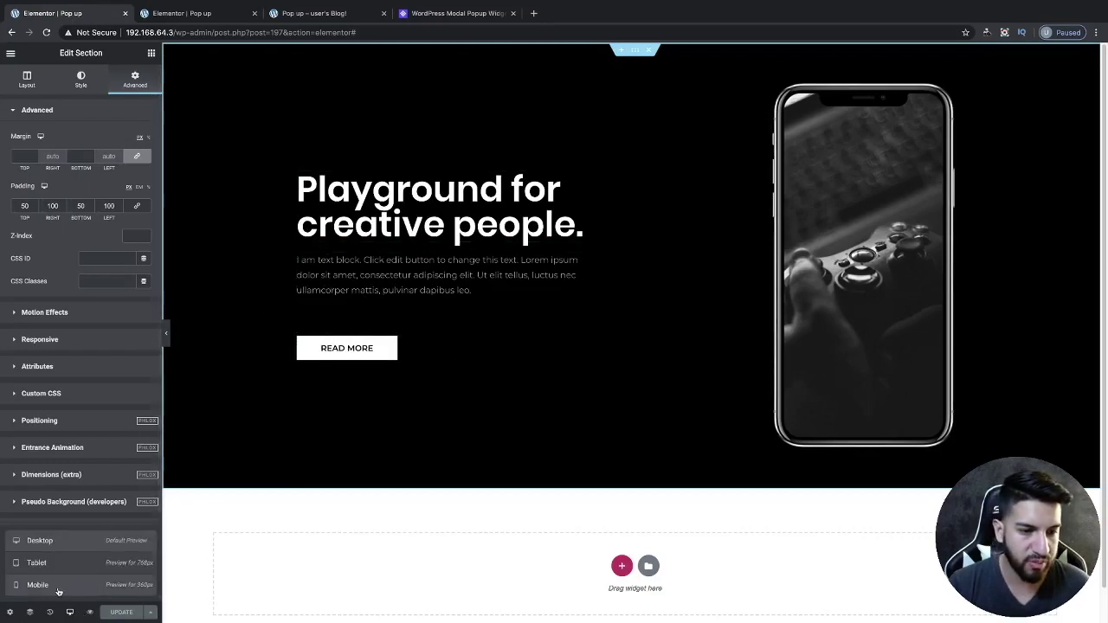
left_click(52, 585)
left_click(633, 150)
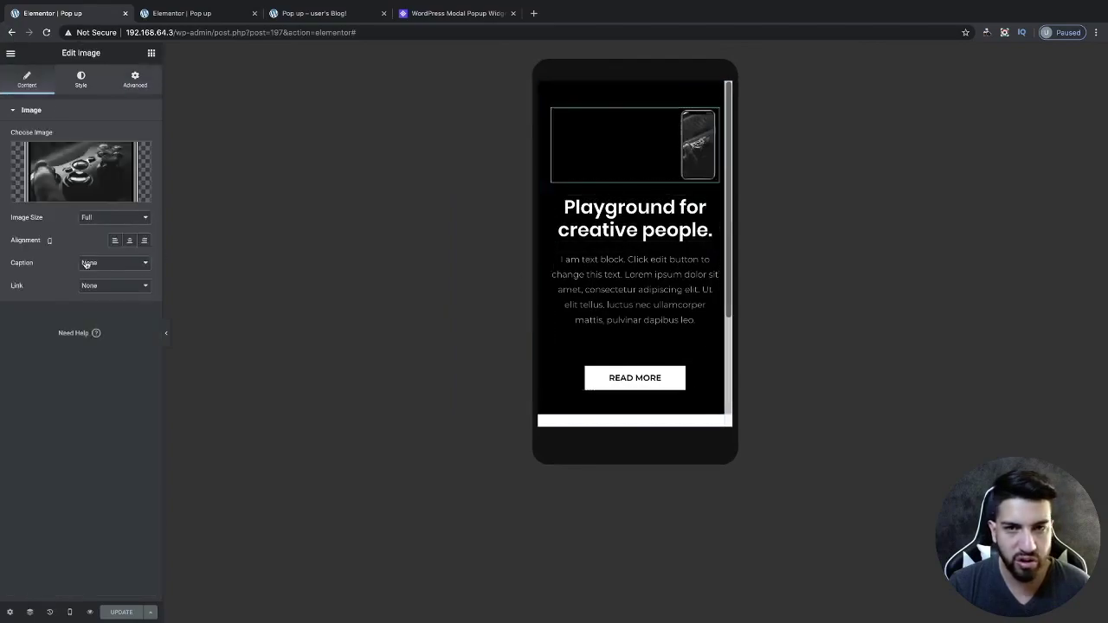
left_click(128, 241)
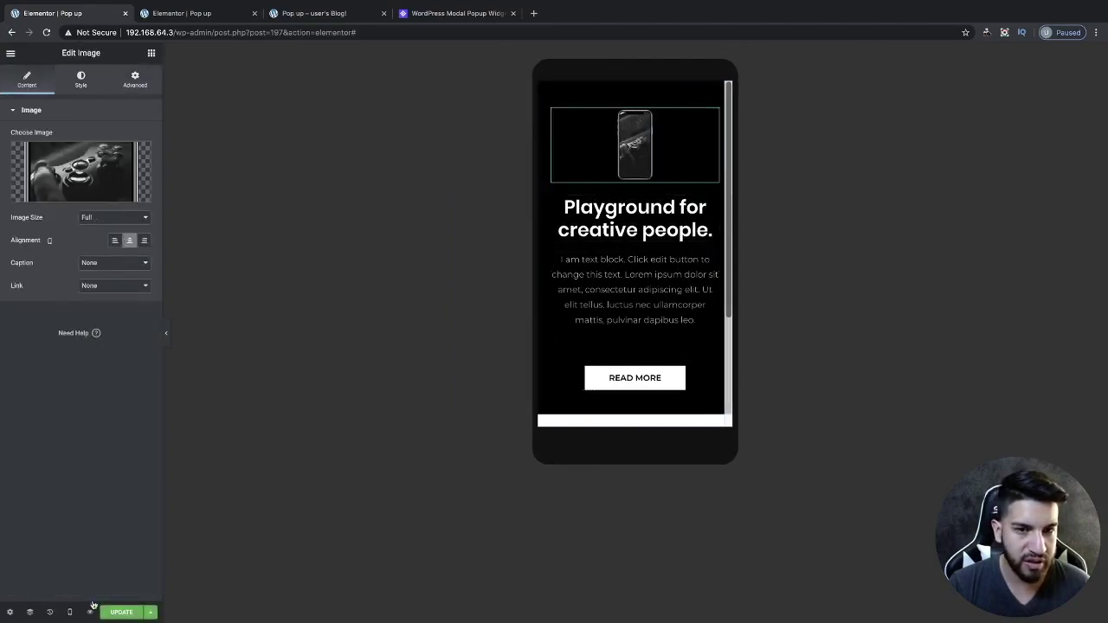
left_click(113, 612)
Reload the mobile page preview and check the popup's layout by opening it from the Click Me button, refreshing, reopening and closing it
left_click(186, 13)
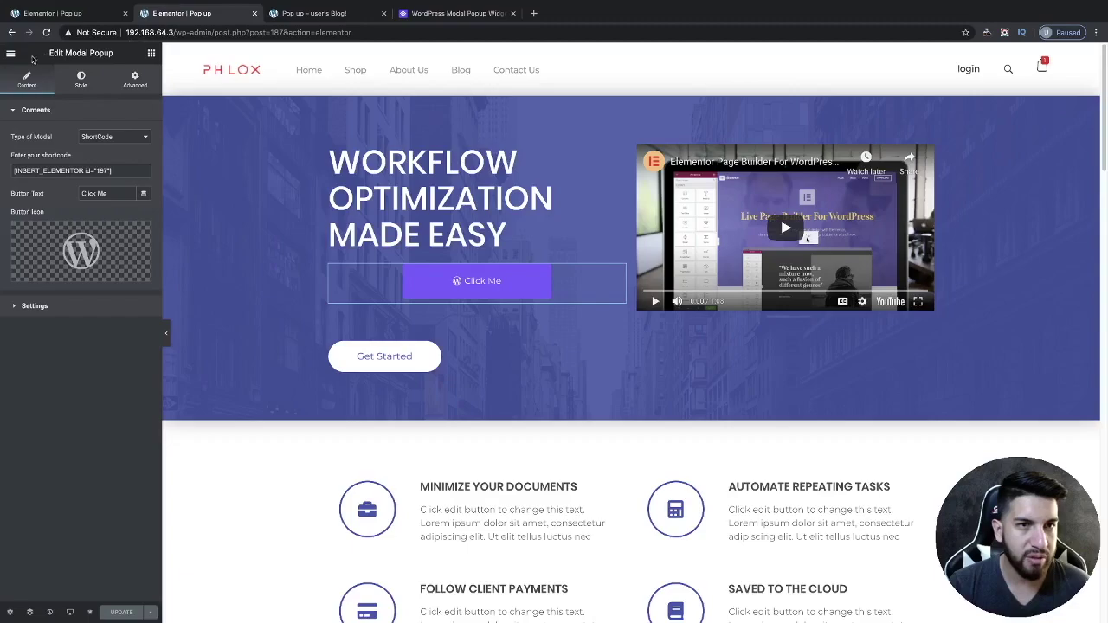
left_click(291, 13)
left_click(48, 33)
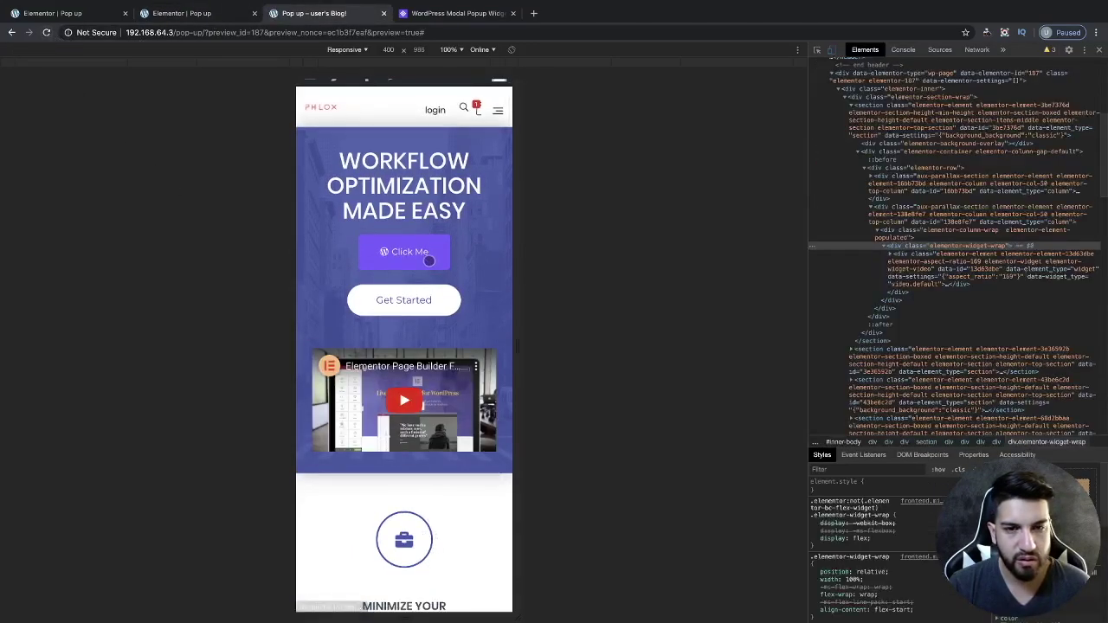
left_click(422, 252)
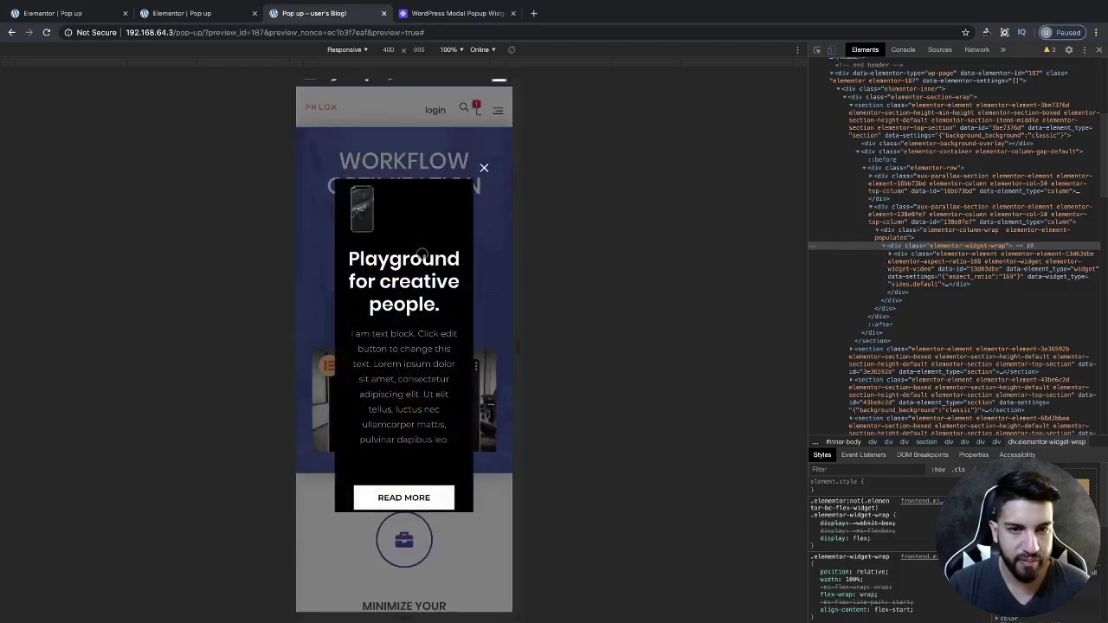
left_click(46, 32)
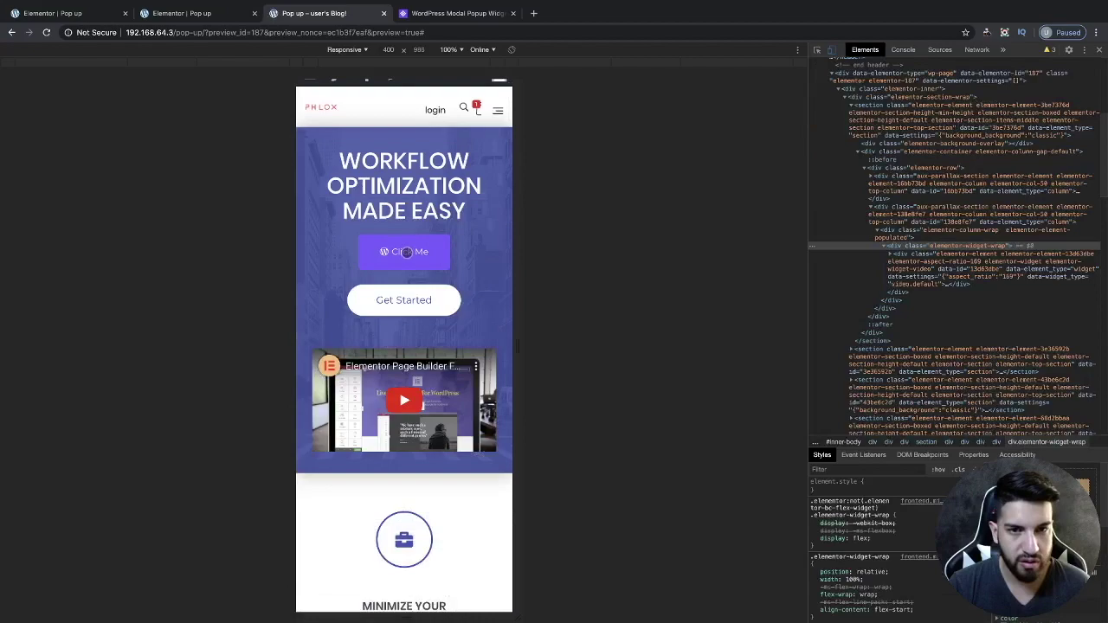
left_click(406, 252)
left_click(484, 167)
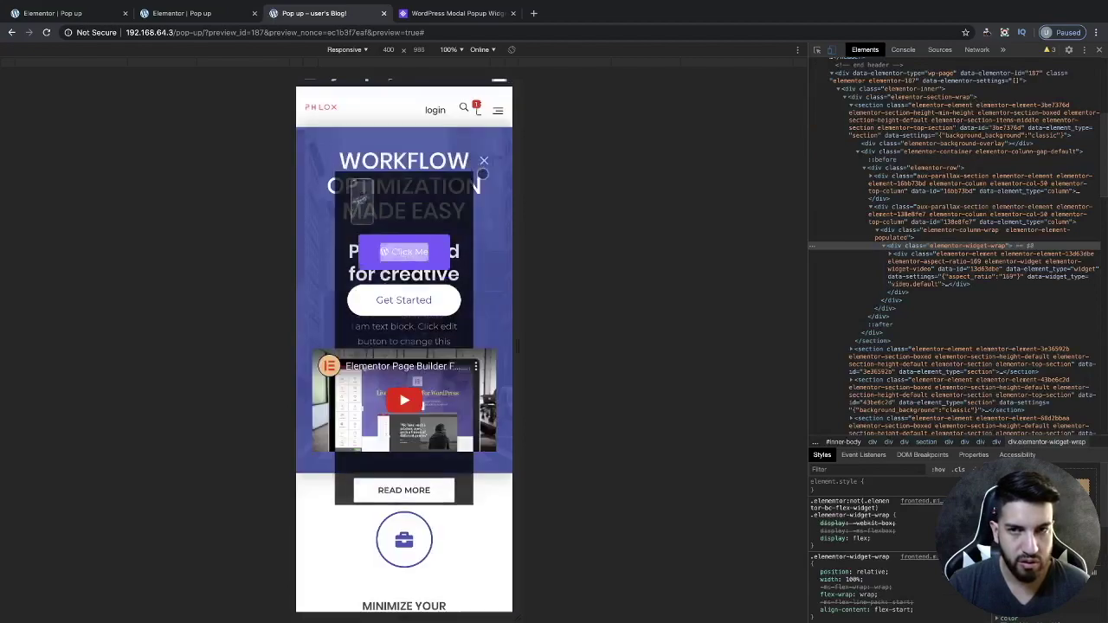
Close the browser's developer tools and delete the Get Started button from the hero section in the page's Elementor editor
left_click(1097, 50)
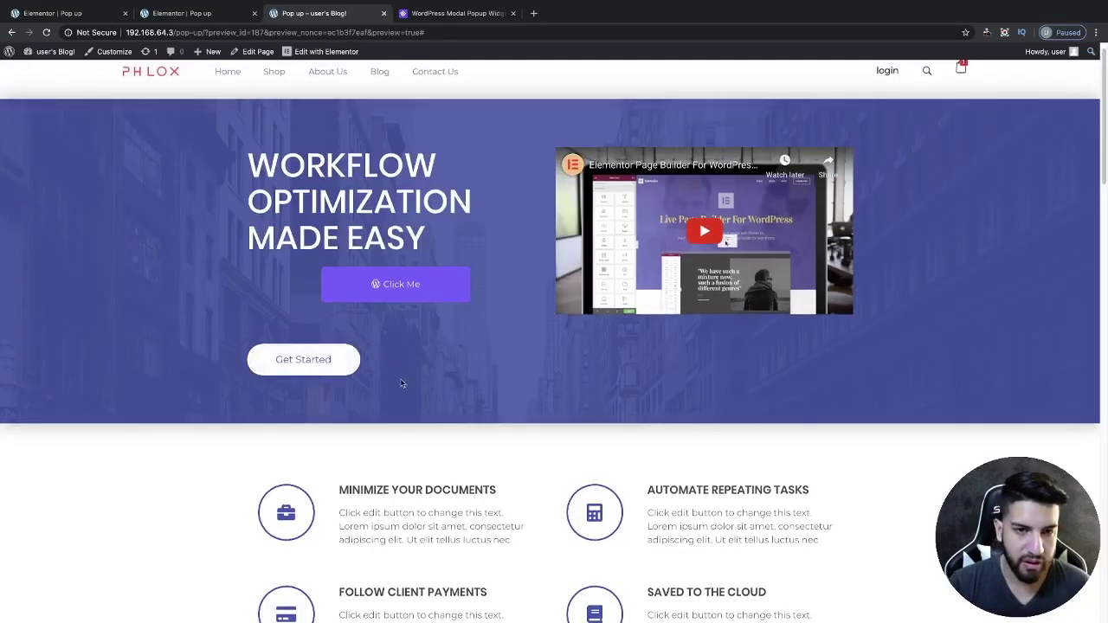
left_click(143, 13)
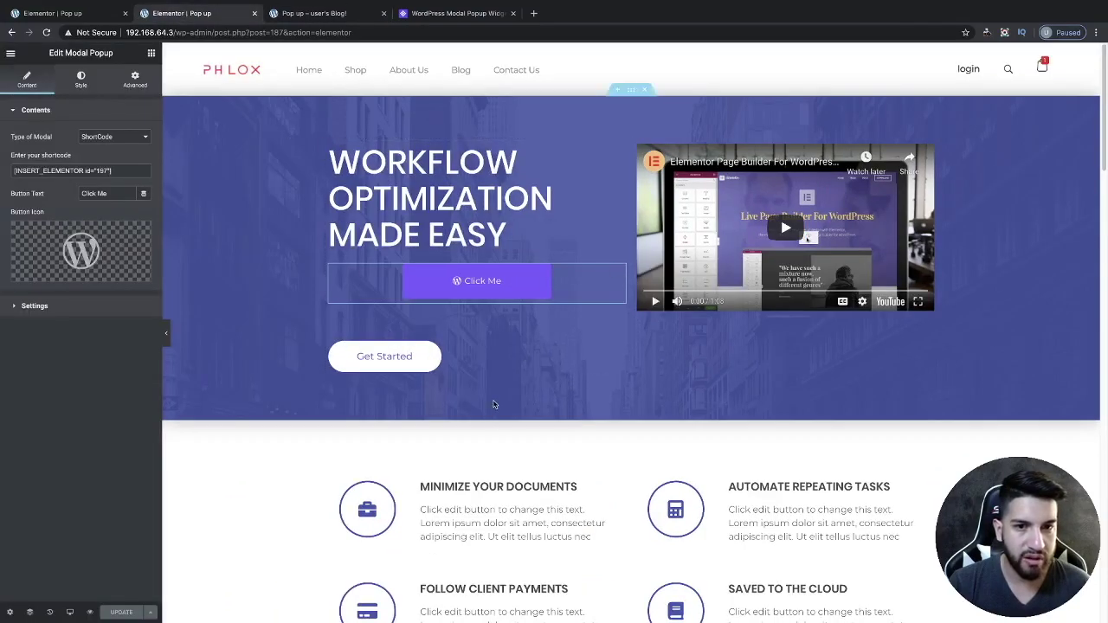
right_click(520, 341)
left_click(544, 492)
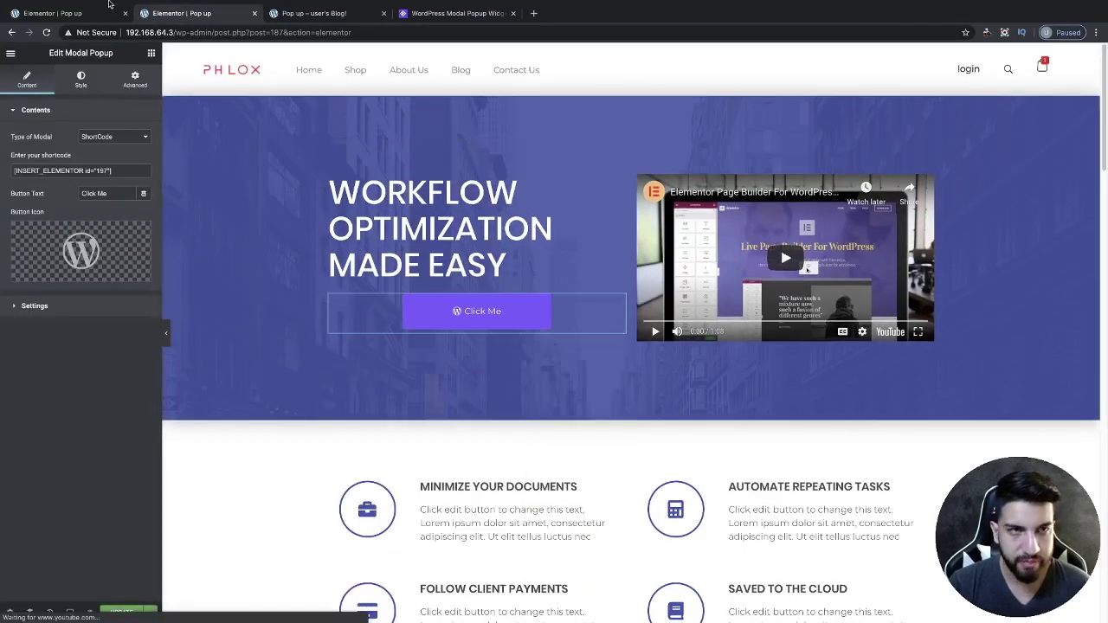
Switch the Pop up template in Elementor back to the desktop preview
left_click(80, 15)
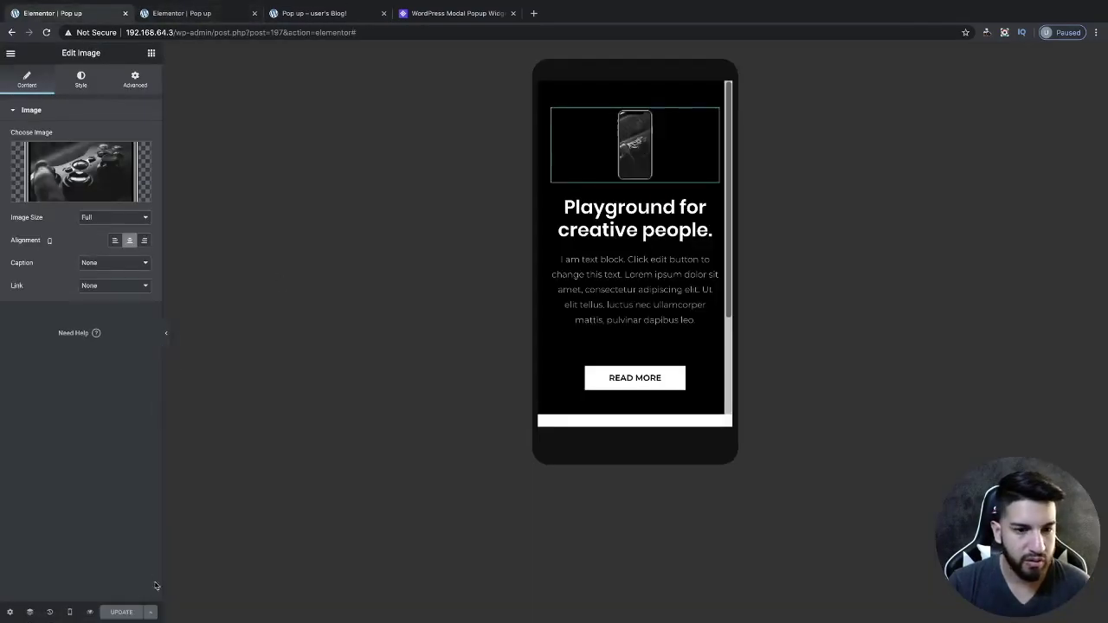
left_click(70, 612)
left_click(84, 543)
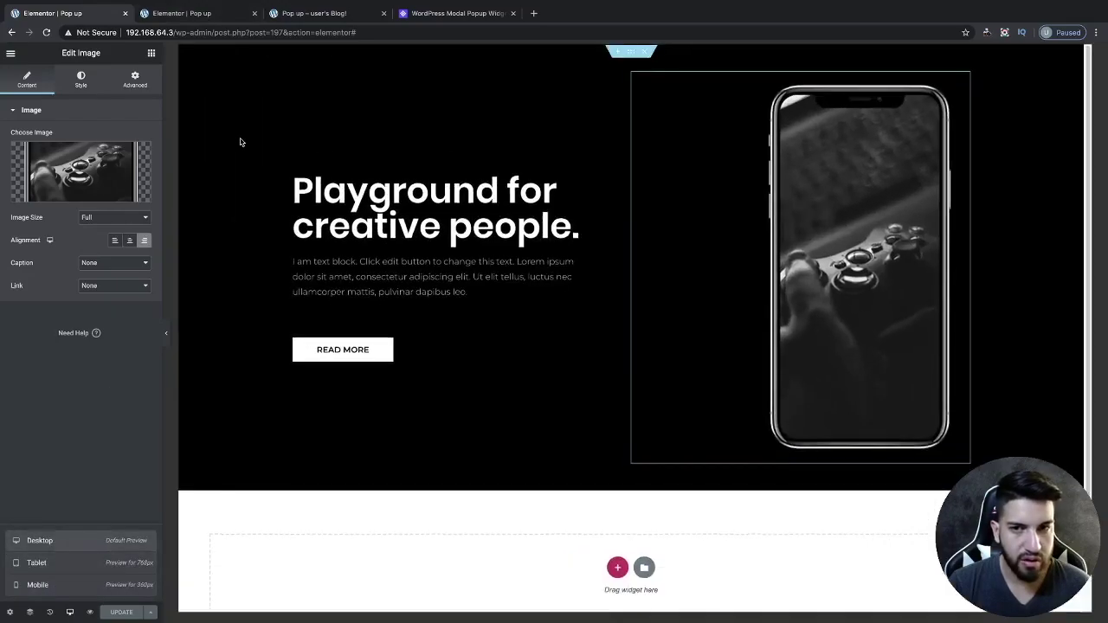
Check the popup's desktop layout in the page preview by opening it from the Click Me button and closing it
left_click(234, 13)
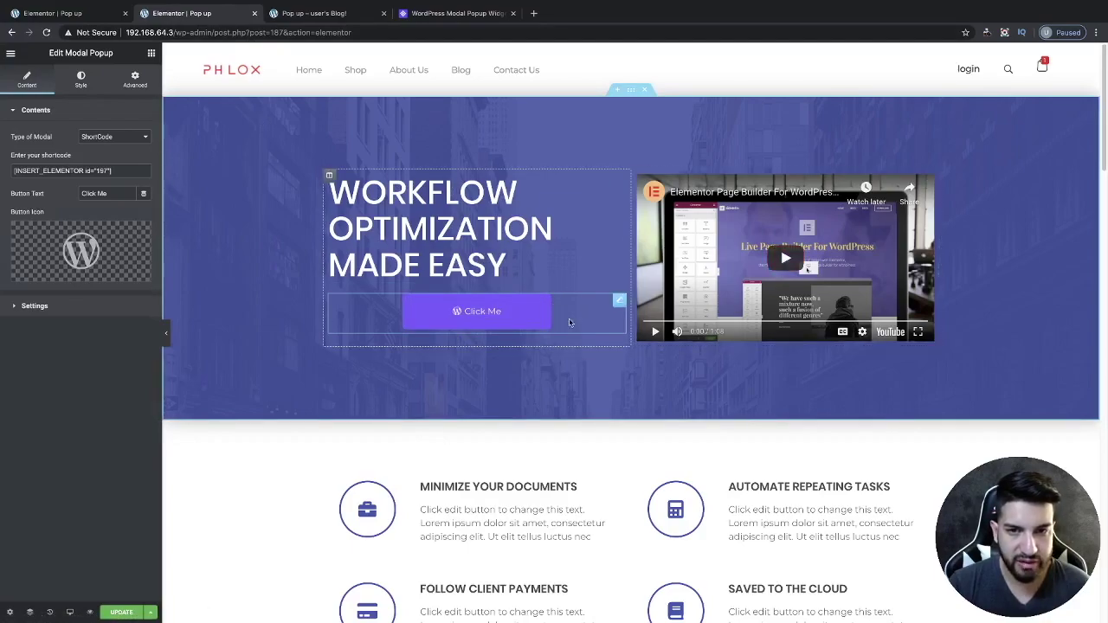
left_click(298, 13)
left_click(396, 284)
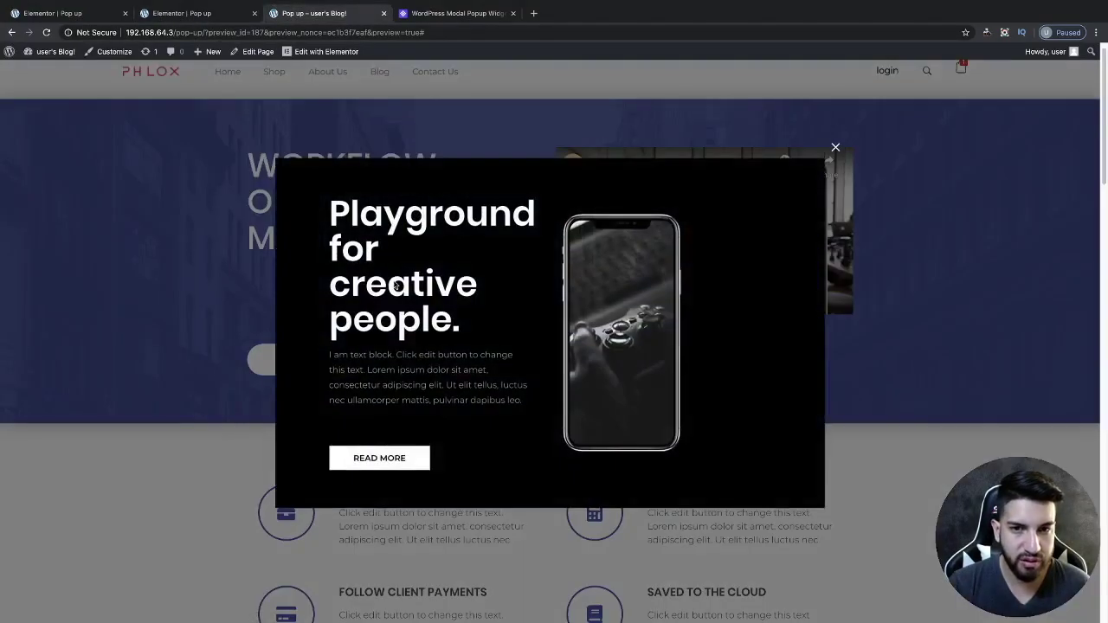
left_click(829, 146)
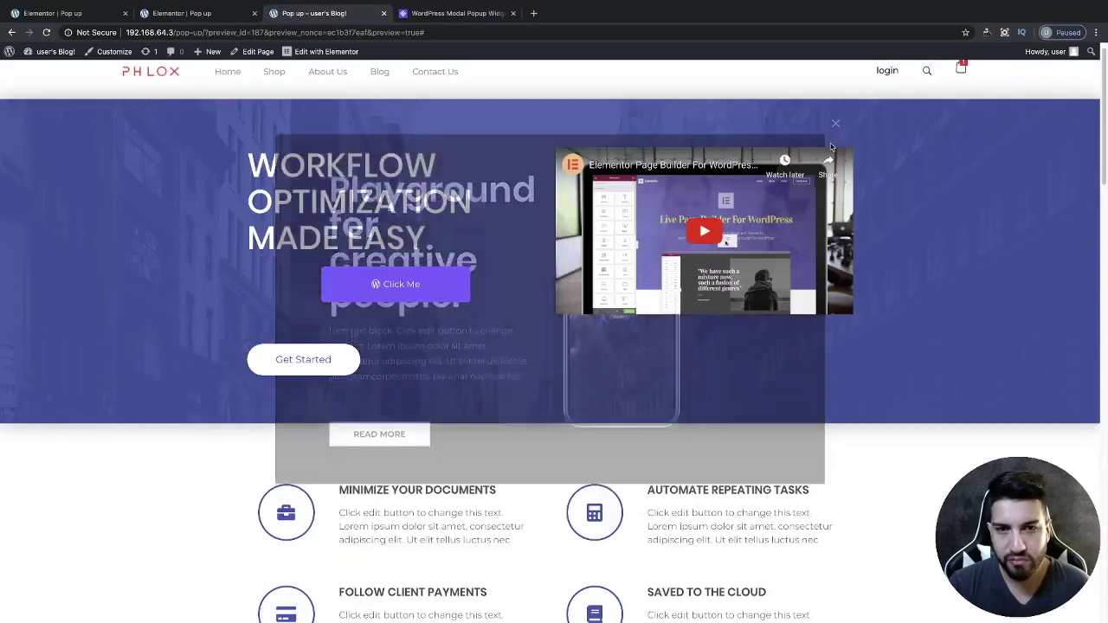
Change the Modal Popup button's text to "Get Offer Now" and remove its WordPress icon
left_click(197, 13)
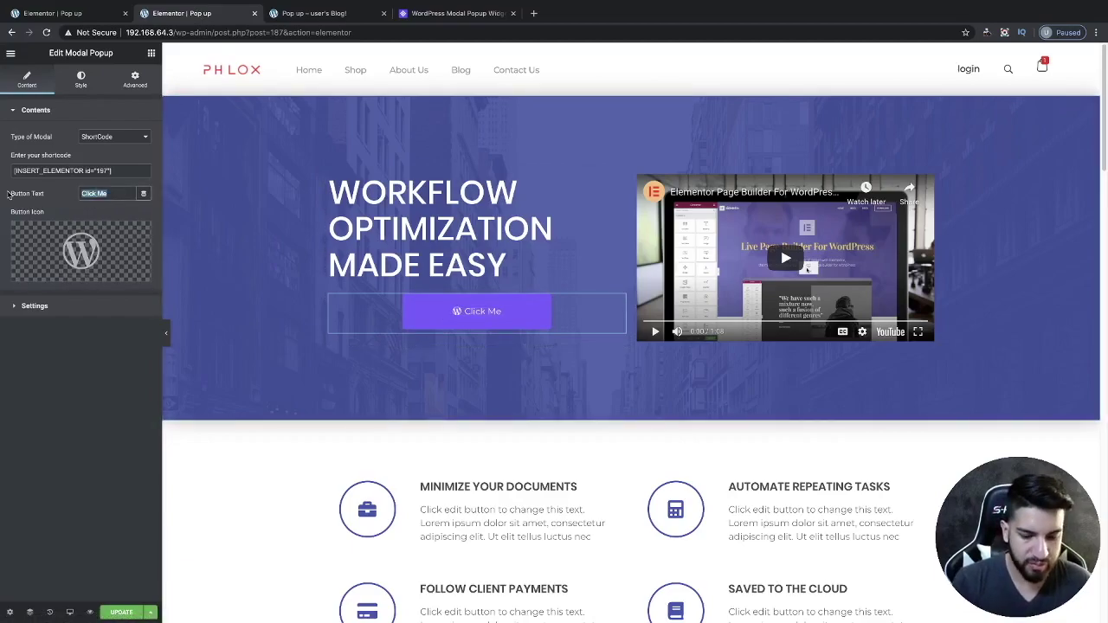
type("G")
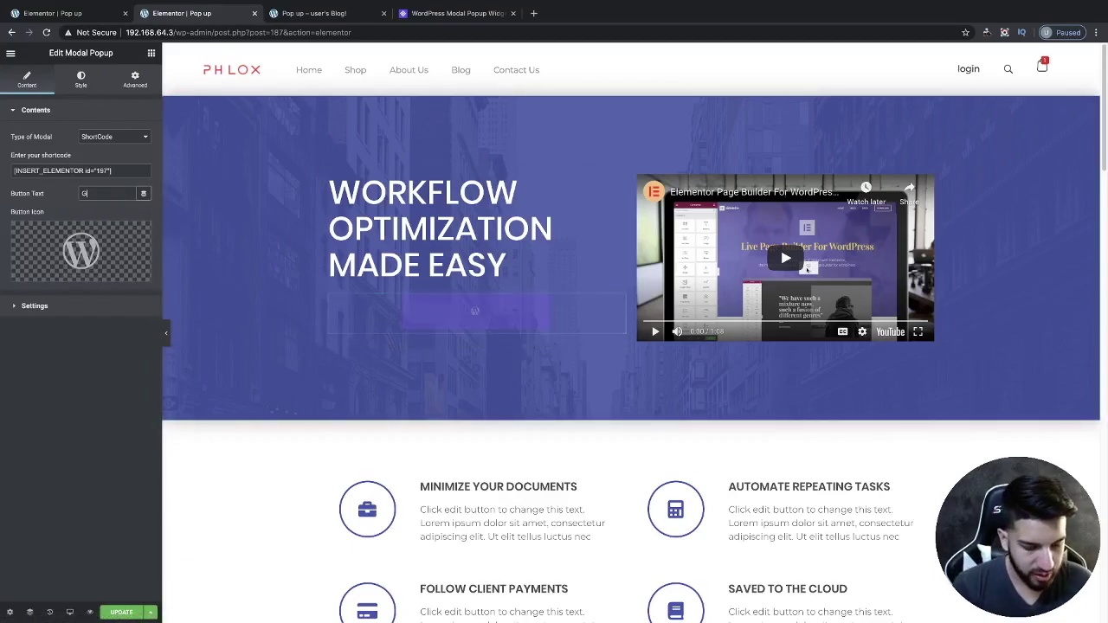
type("et O")
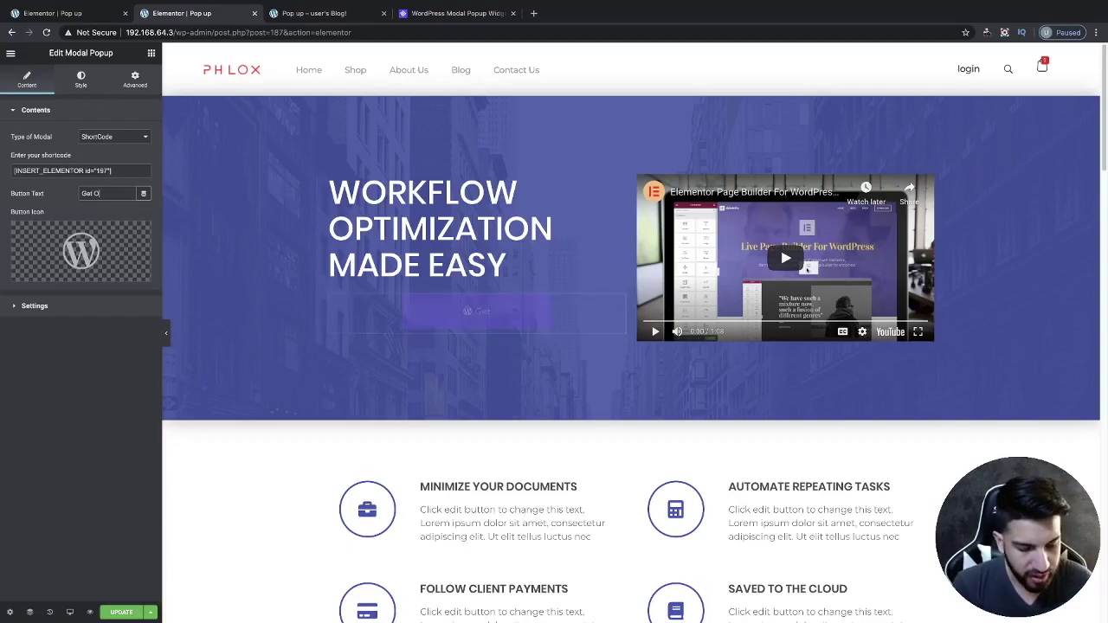
type("ffer Now")
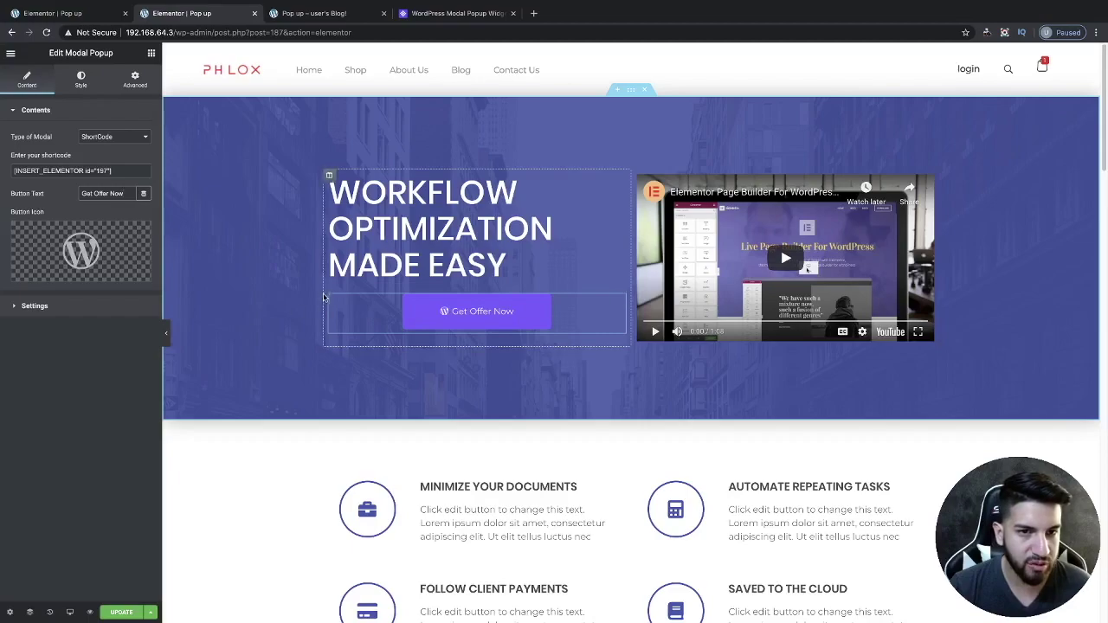
mouse_move(104, 272)
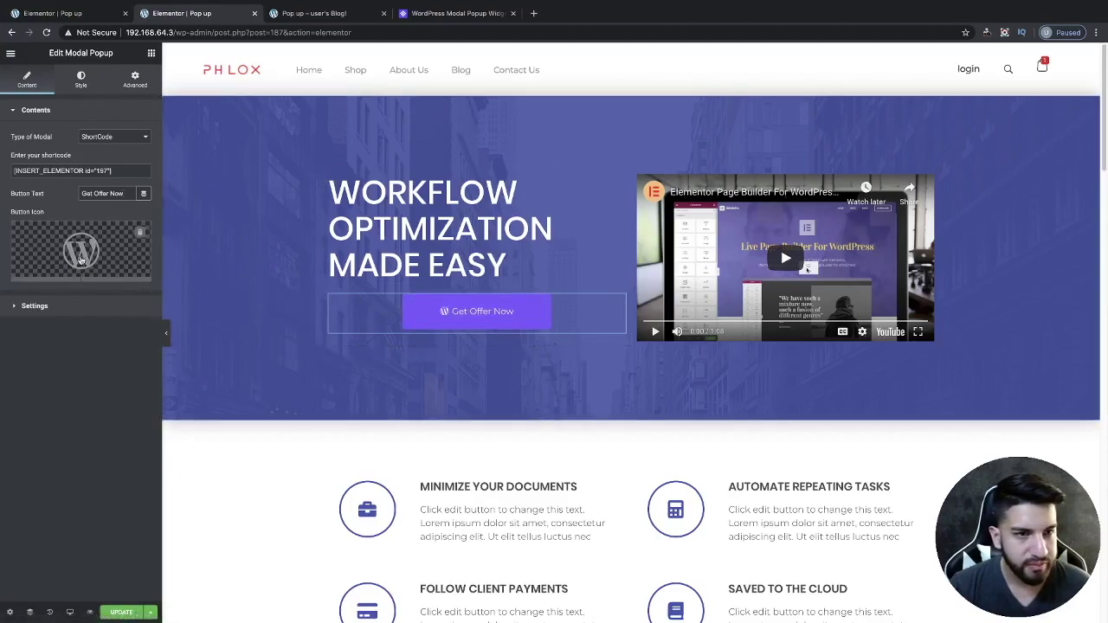
left_click(139, 234)
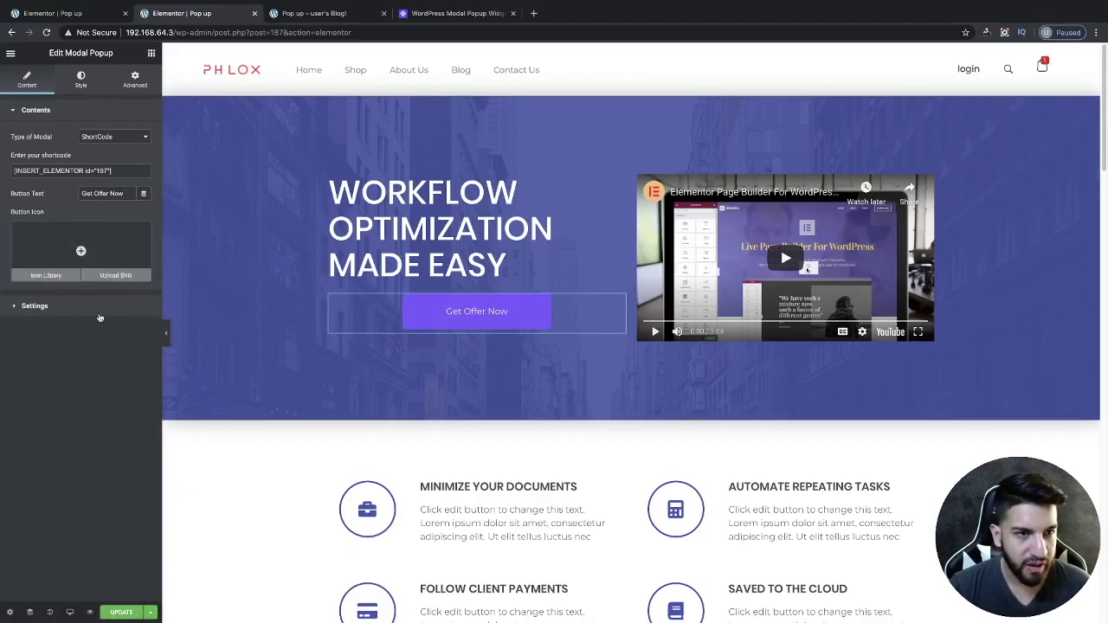
Review the Modal Popup's overlay and closing settings, and left-align its button
left_click(60, 308)
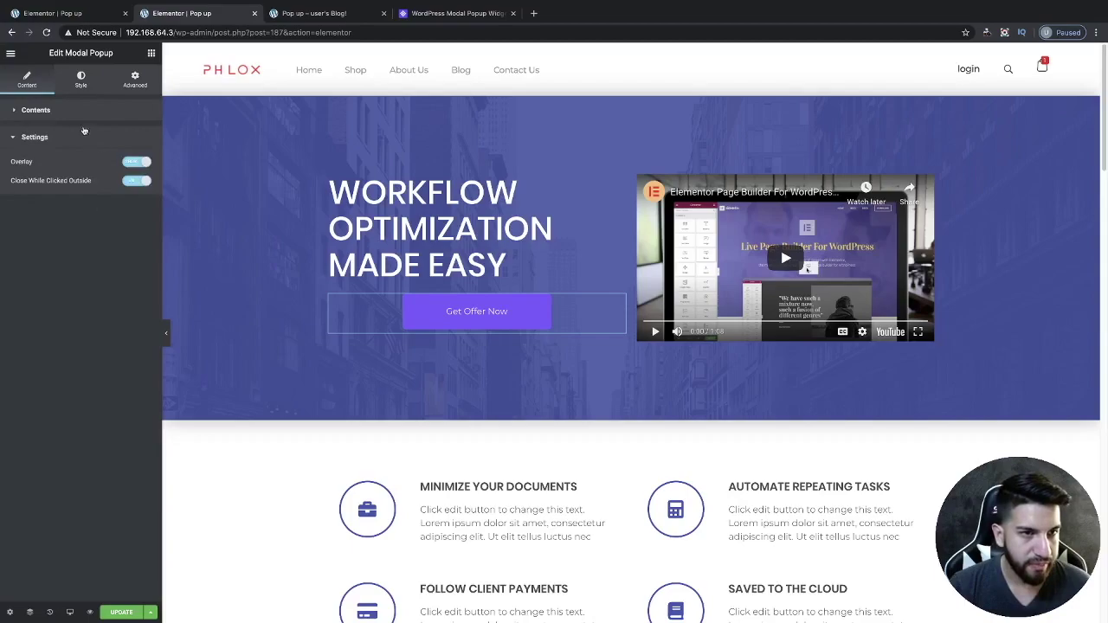
left_click(52, 112)
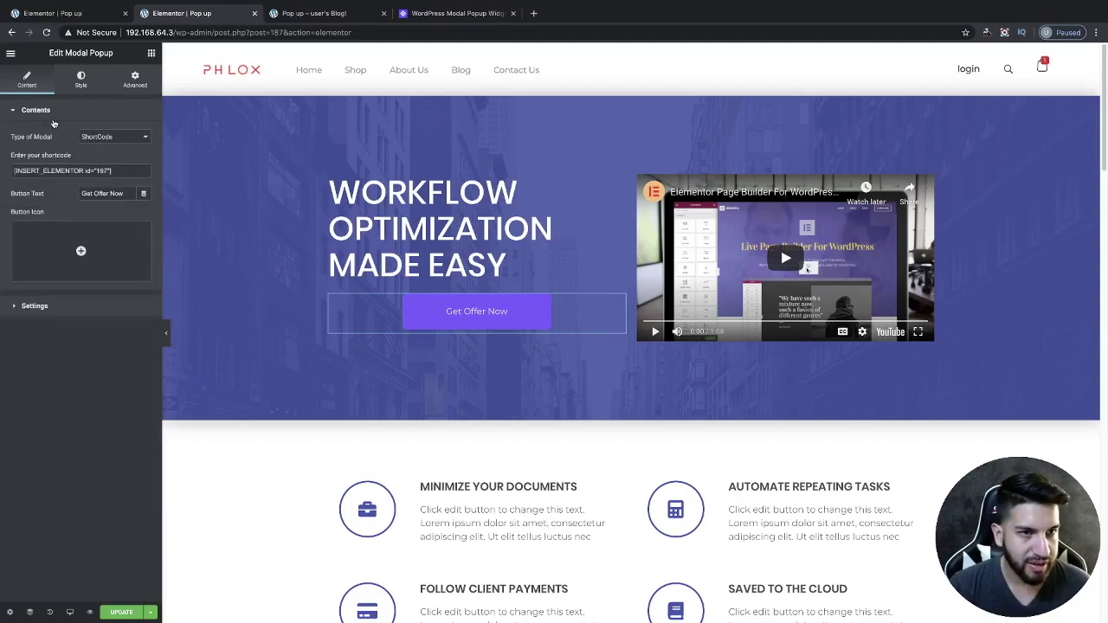
left_click(80, 81)
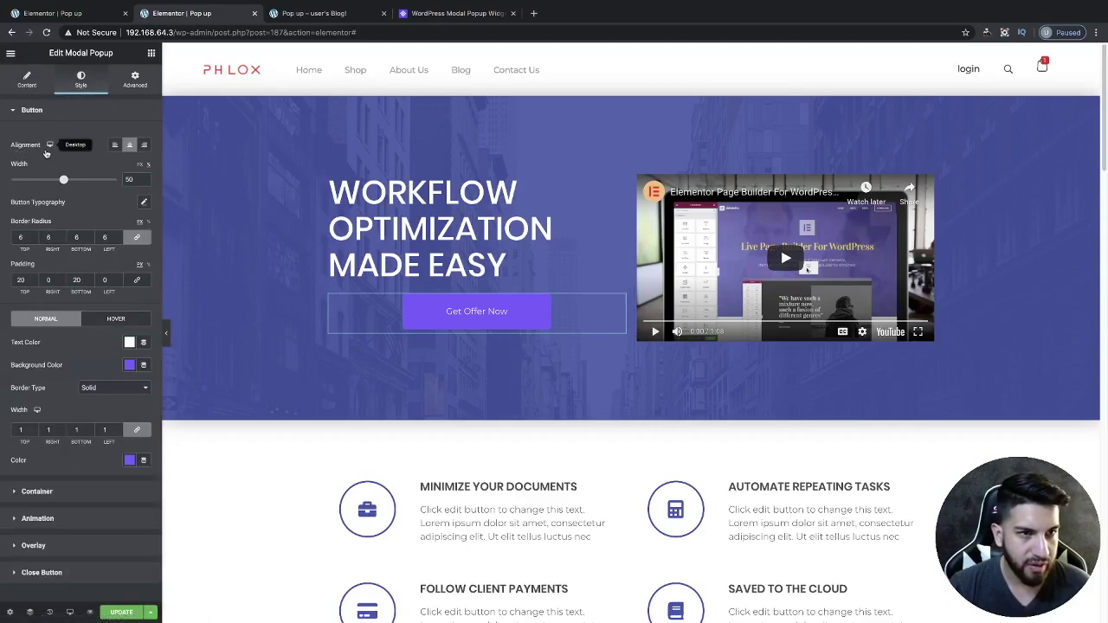
left_click(116, 147)
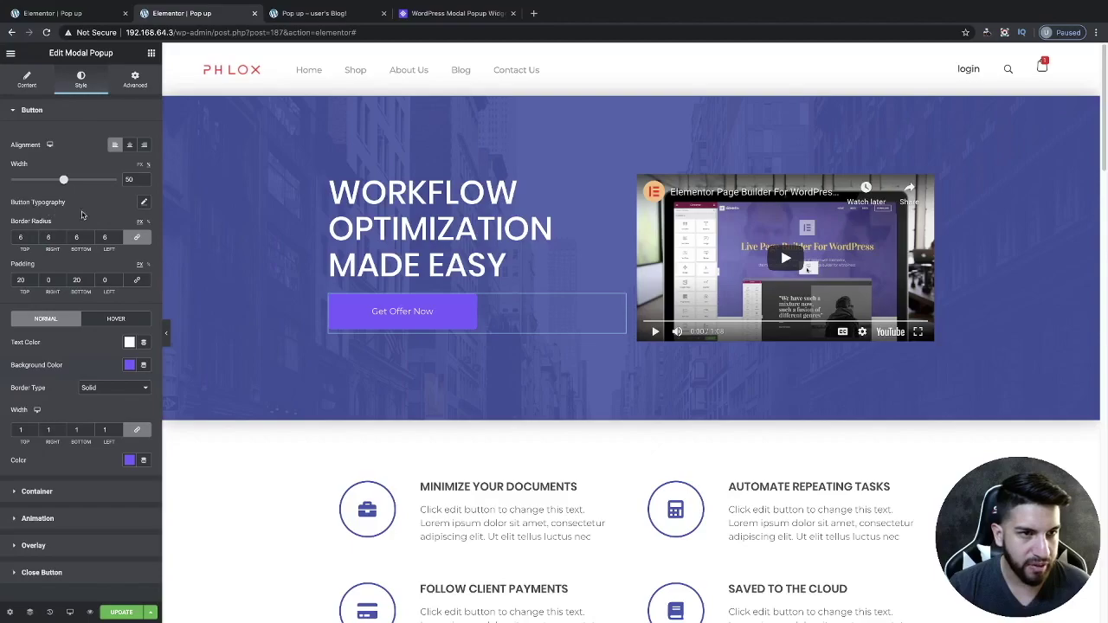
Set the popup button's typography transform to Uppercase
left_click(142, 205)
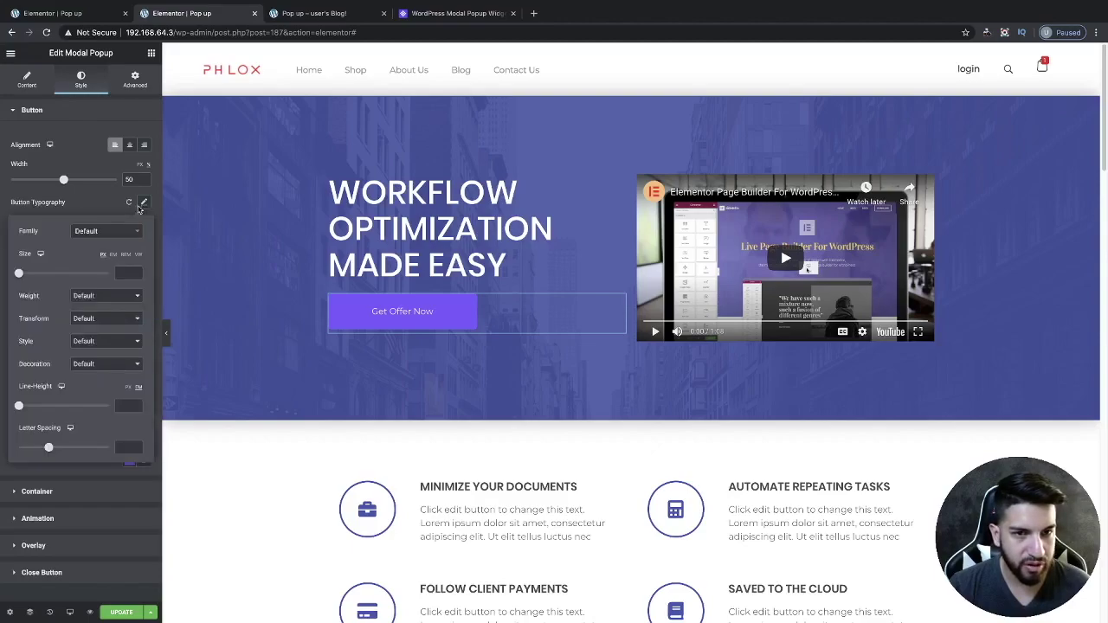
left_click(93, 340)
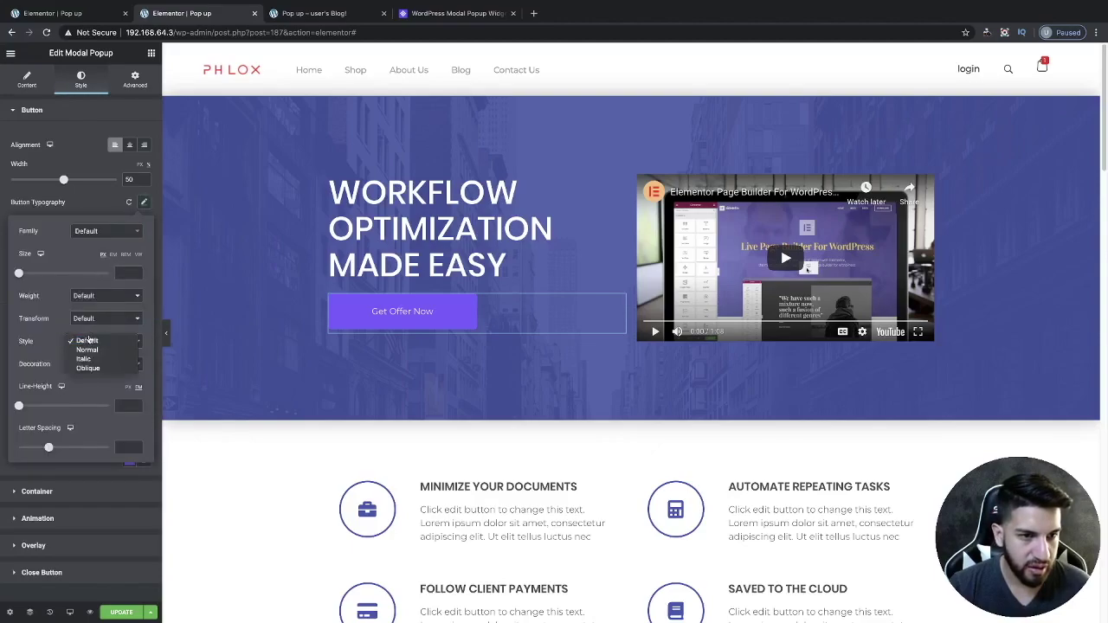
left_click(91, 319)
left_click(91, 320)
left_click(91, 319)
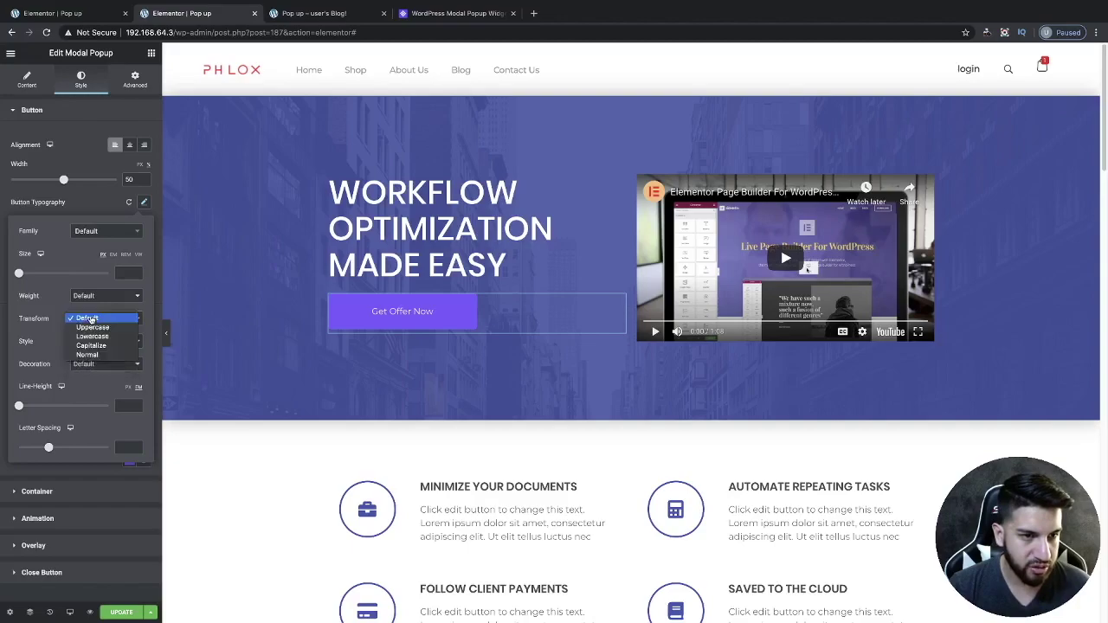
left_click(99, 330)
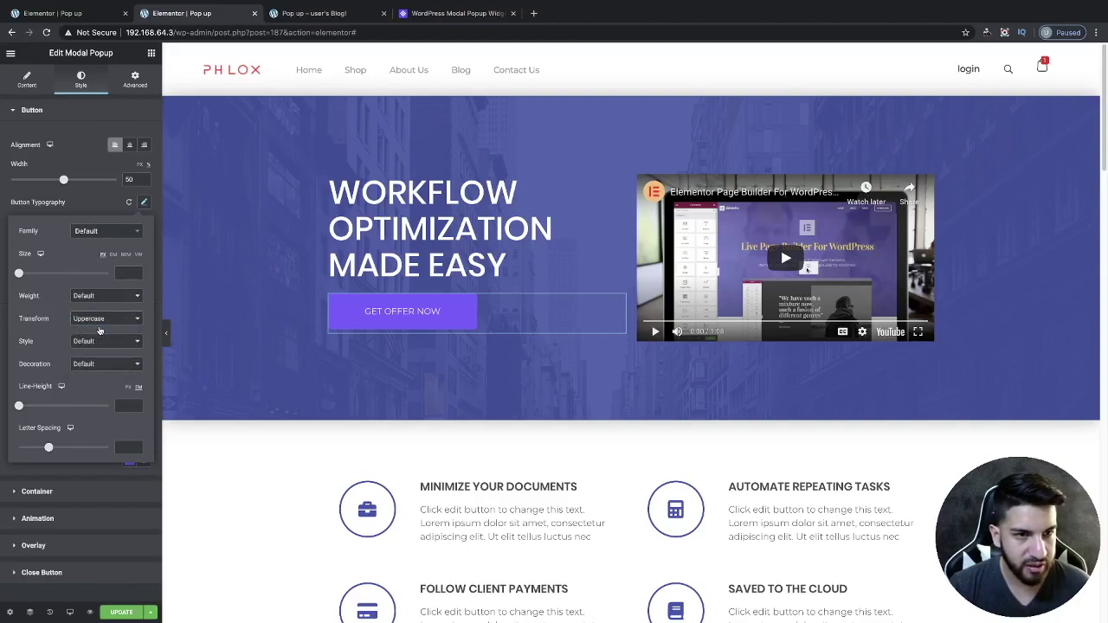
Set the popup button text's font weight to 700 and its size to 21 px
left_click(90, 298)
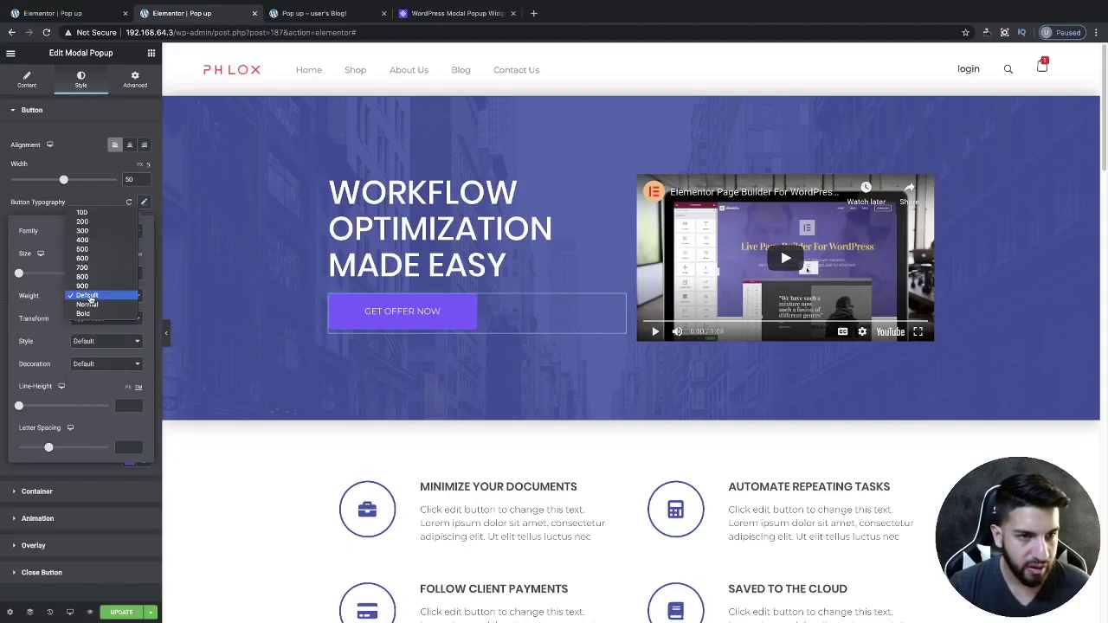
left_click(86, 258)
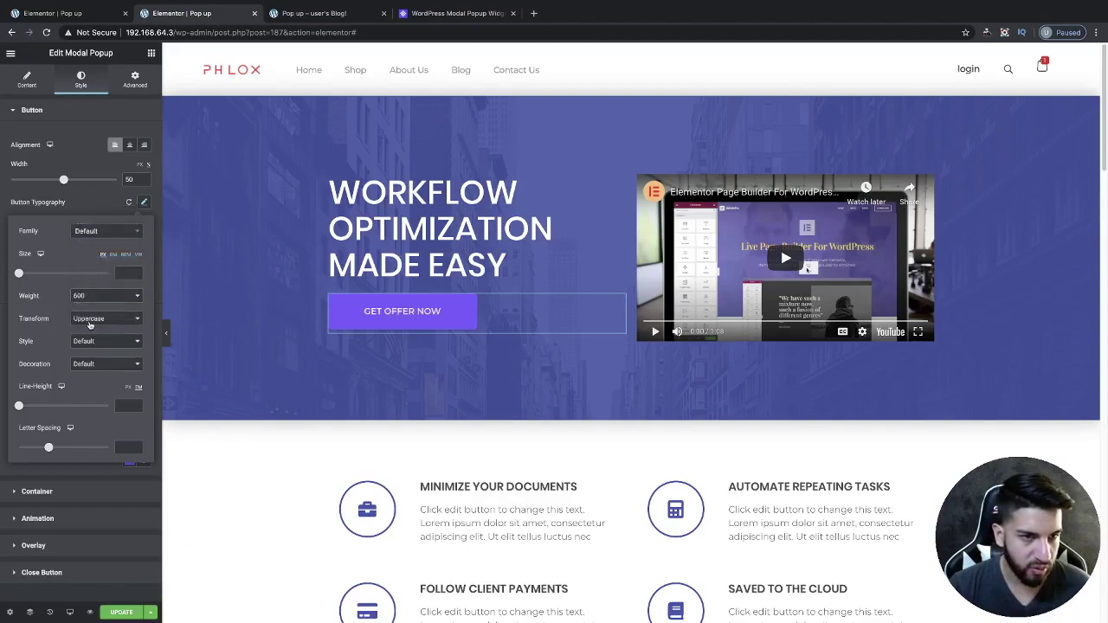
left_click(94, 298)
left_click(90, 307)
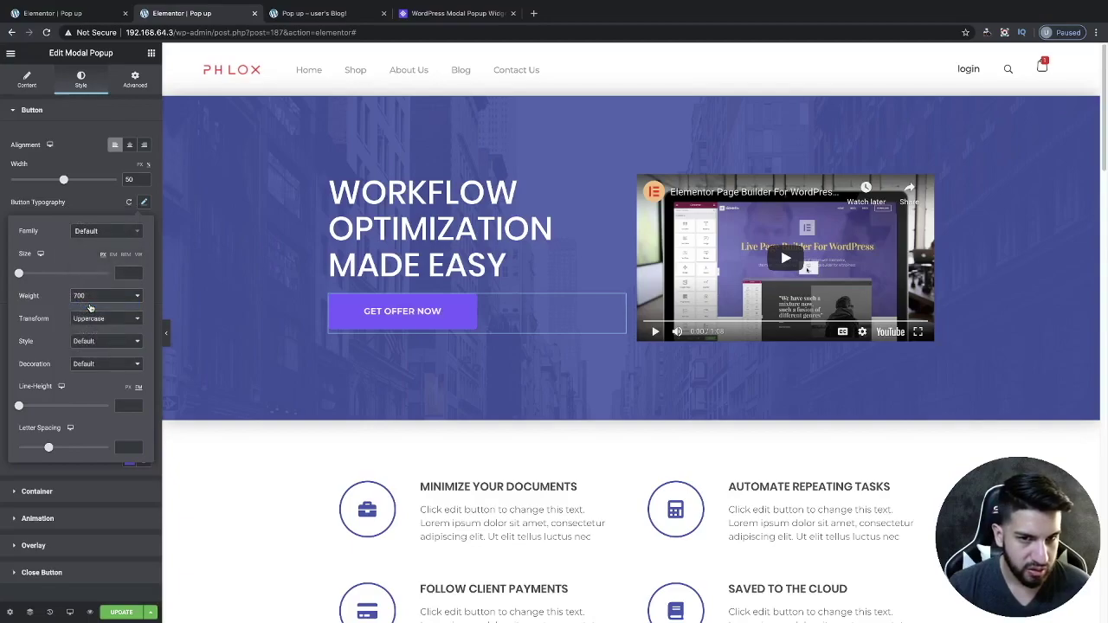
left_click_drag(20, 275, 29, 274)
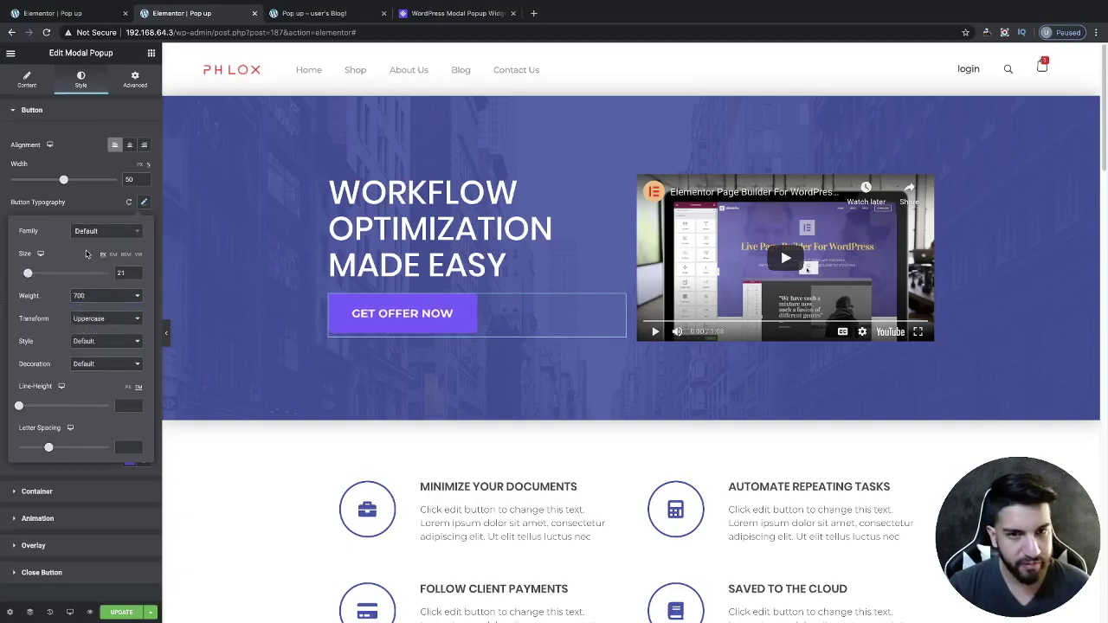
left_click(93, 201)
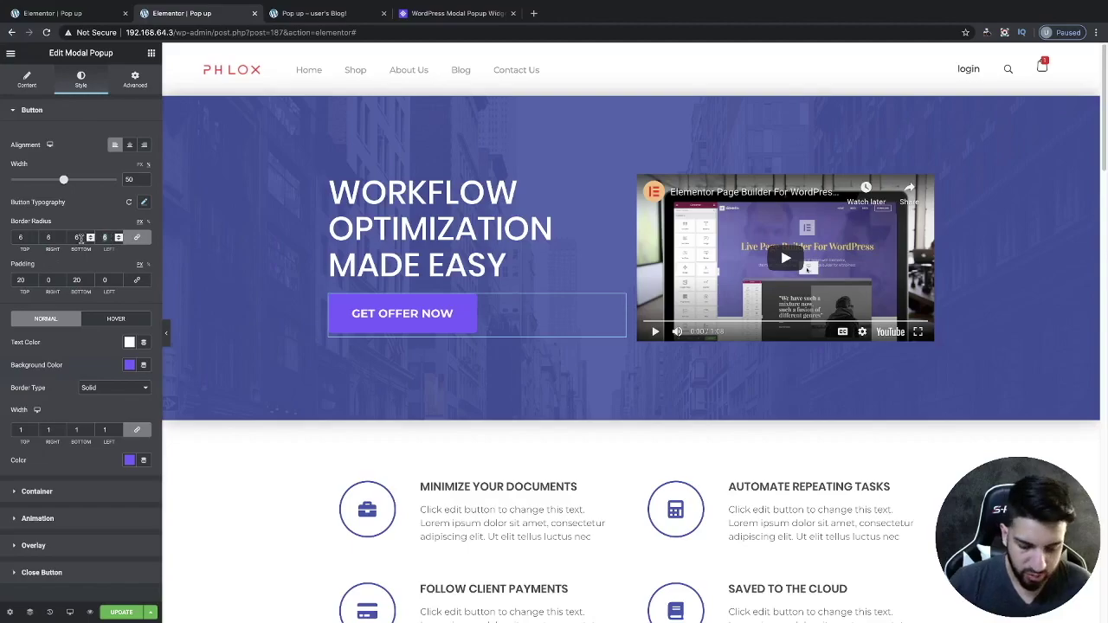
Round the popup button's corners with a linked border radius of 100 px on all sides
scroll(630, 339, "down", 5)
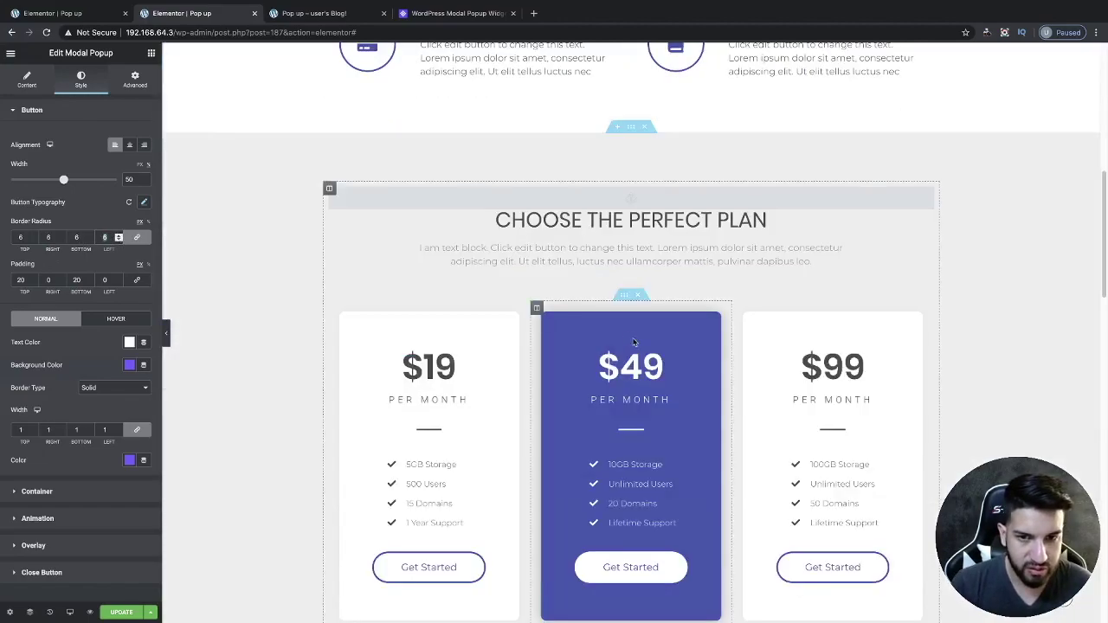
scroll(606, 380, "up", 7)
scroll(606, 380, "up", 1)
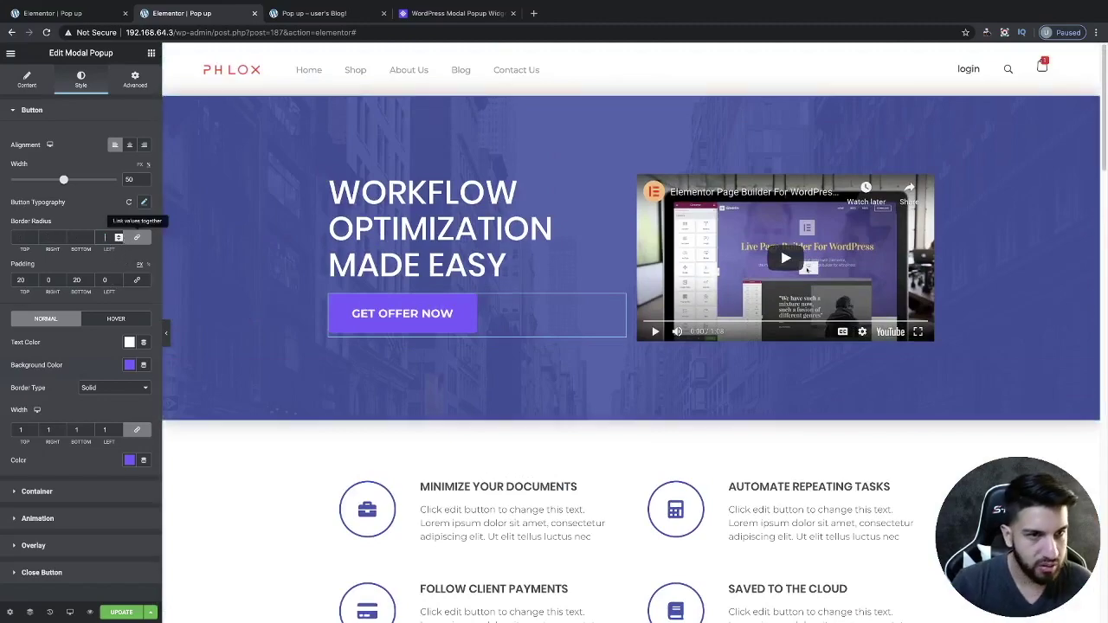
type("00")
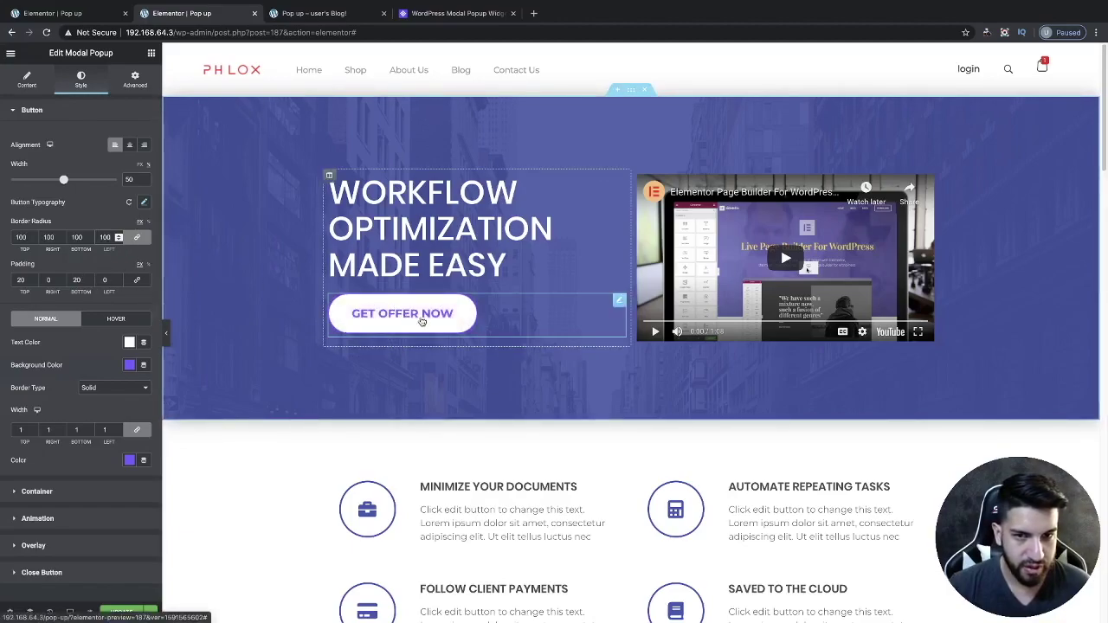
left_click(119, 240)
left_click(118, 240)
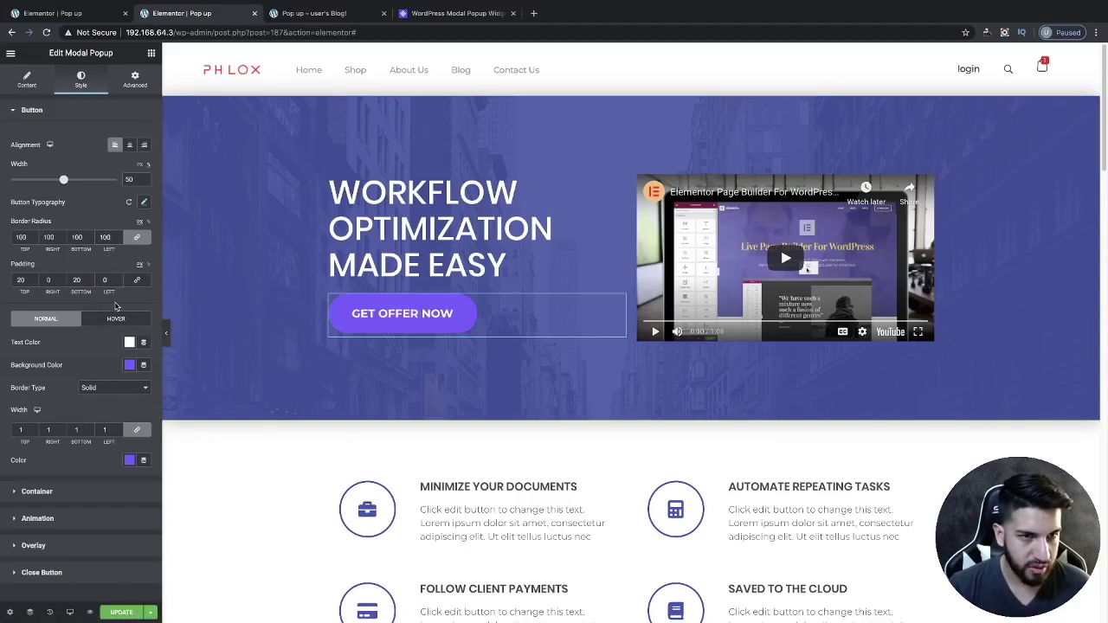
Change the popup button's normal background color to white
left_click(129, 365)
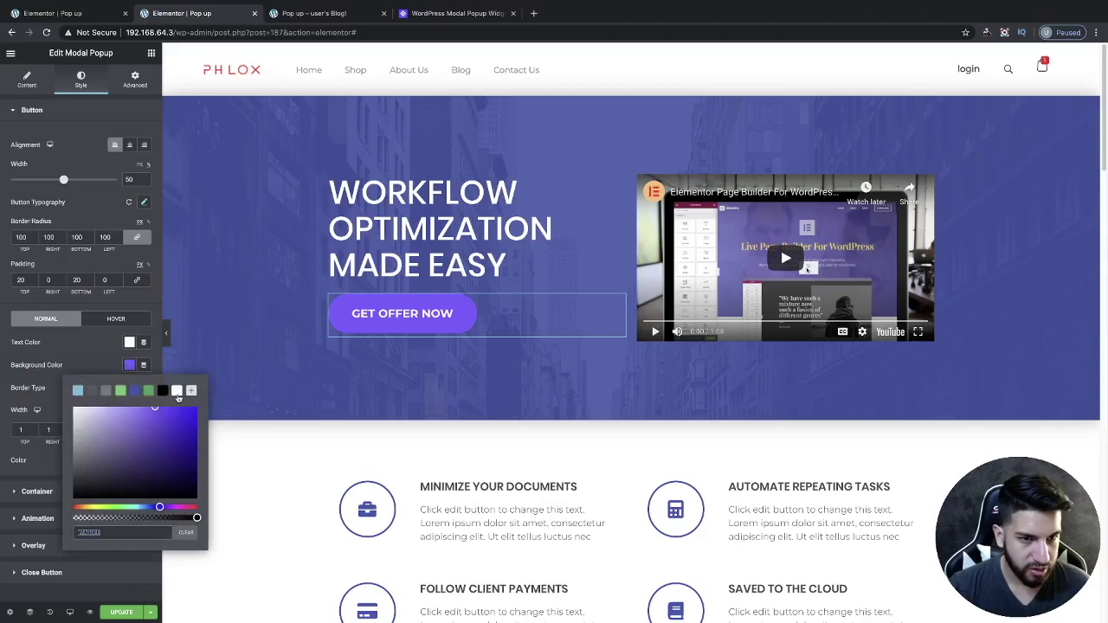
left_click(177, 392)
left_click(95, 362)
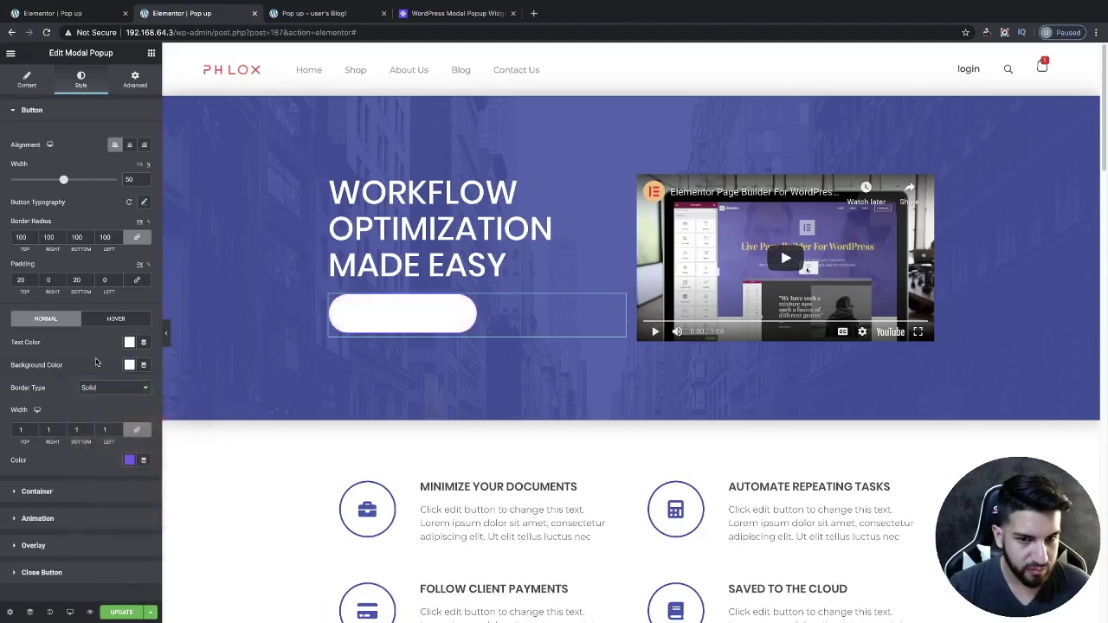
Inspect the primary color of the Minimize Your Documents icon box
scroll(452, 353, "down", 1)
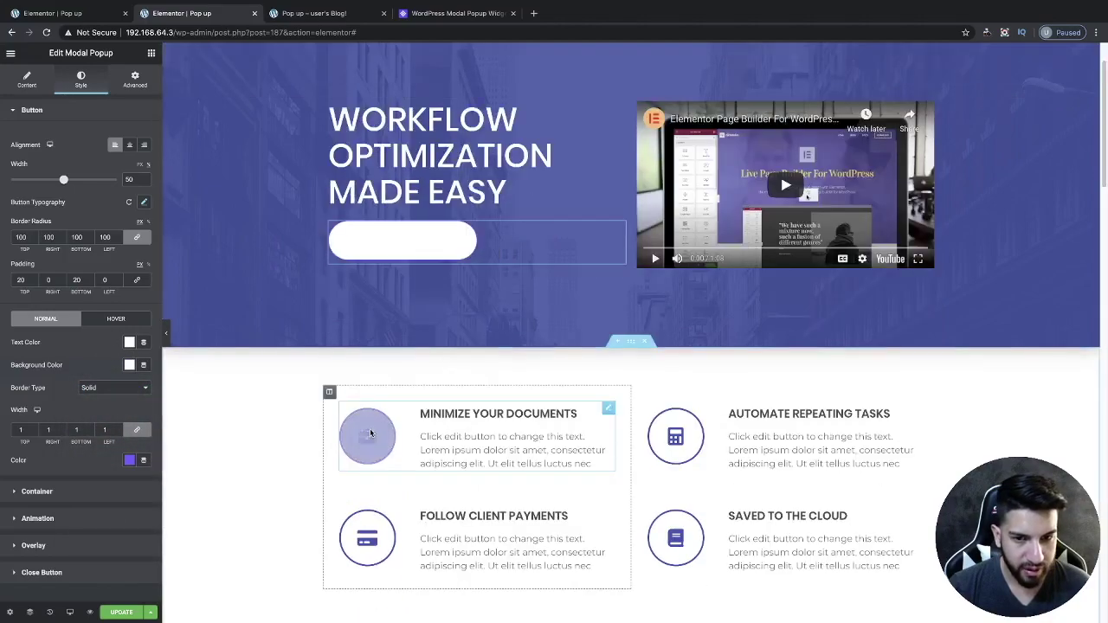
left_click(367, 437)
left_click(81, 79)
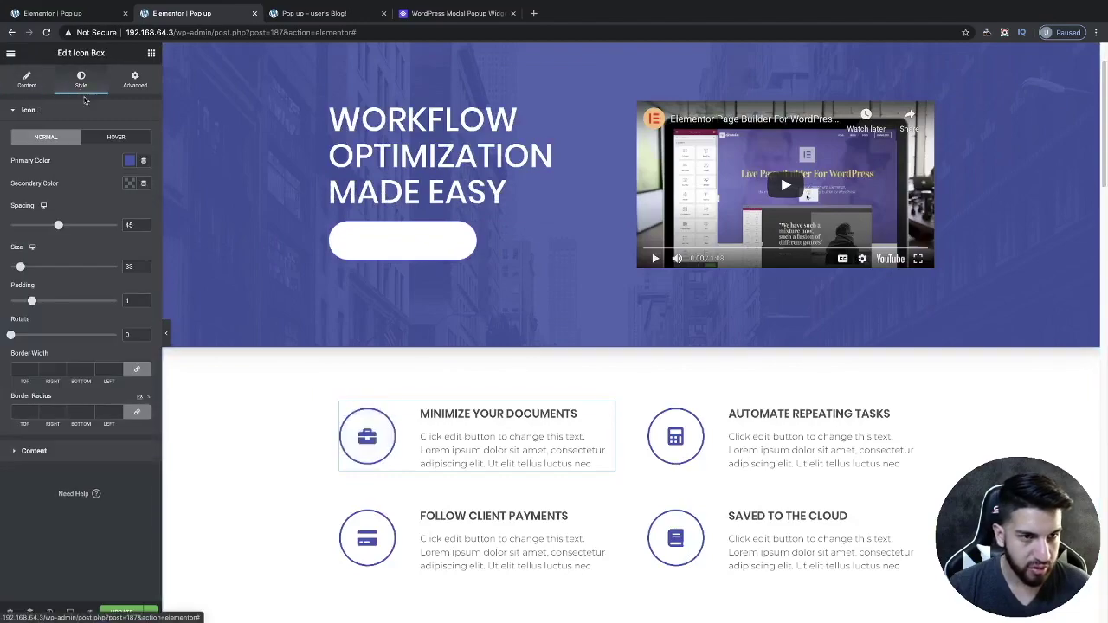
left_click(129, 160)
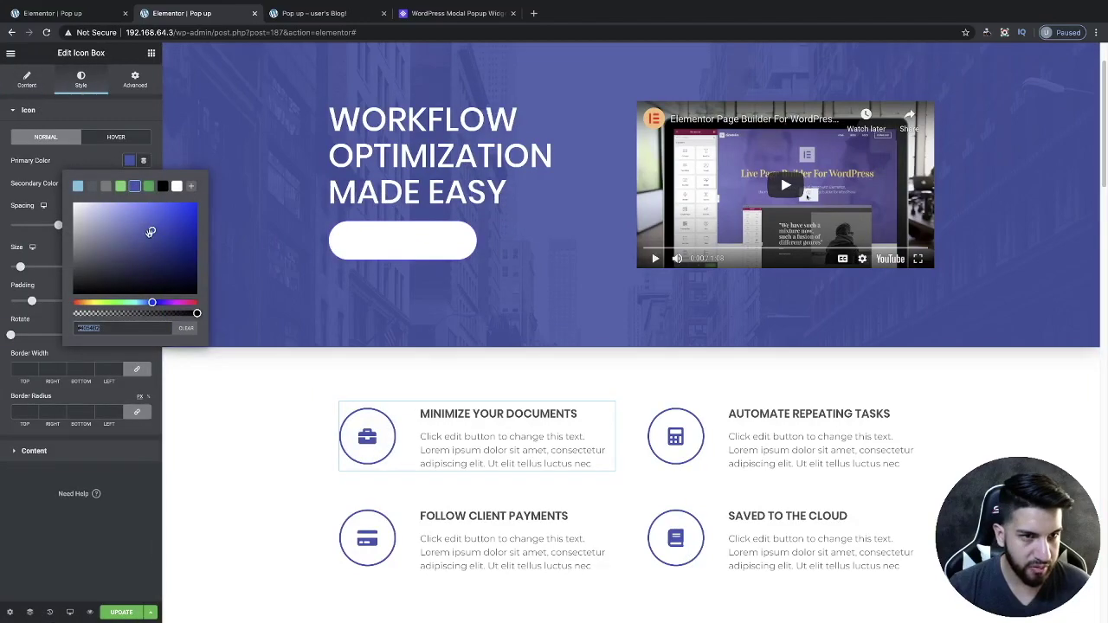
left_click(191, 189)
left_click(130, 160)
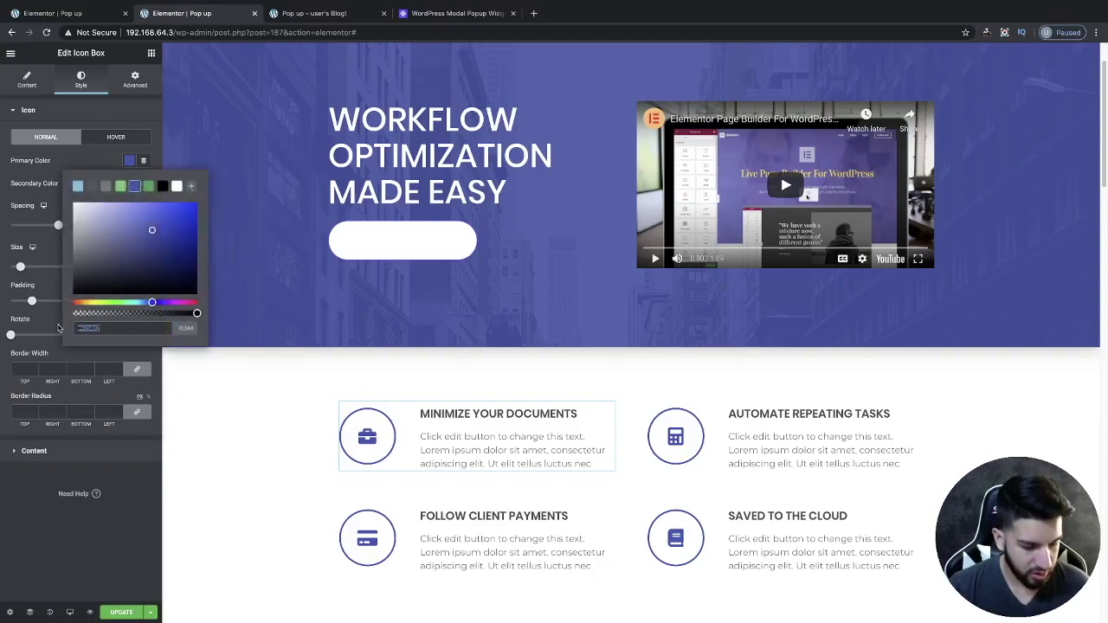
Set the popup button's normal text color to the saved blue swatch #4054B2
left_click(529, 238)
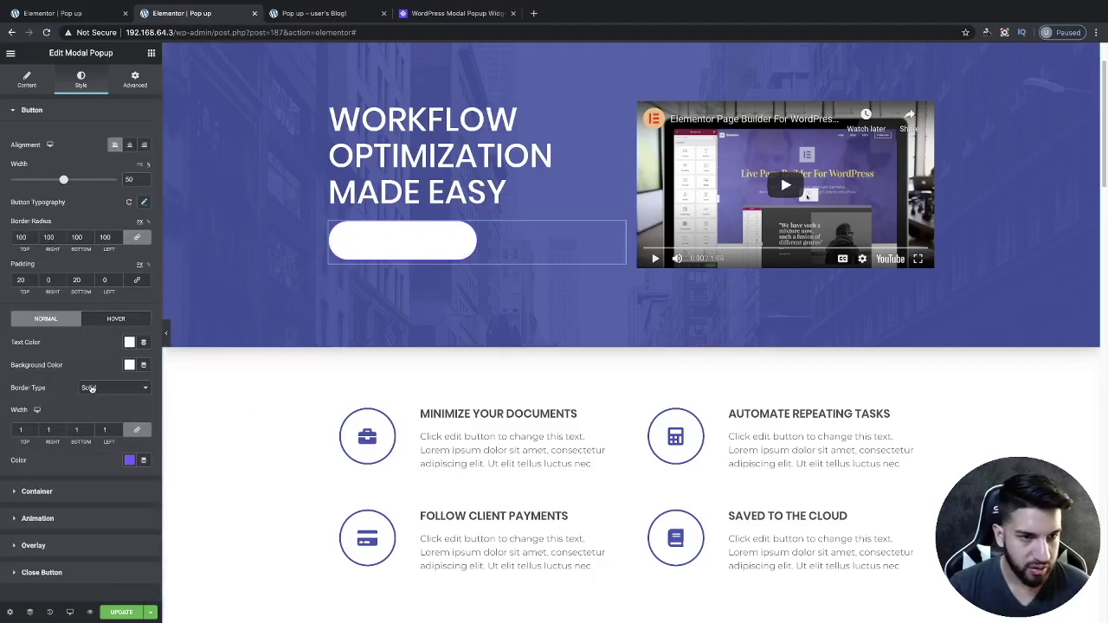
left_click(129, 344)
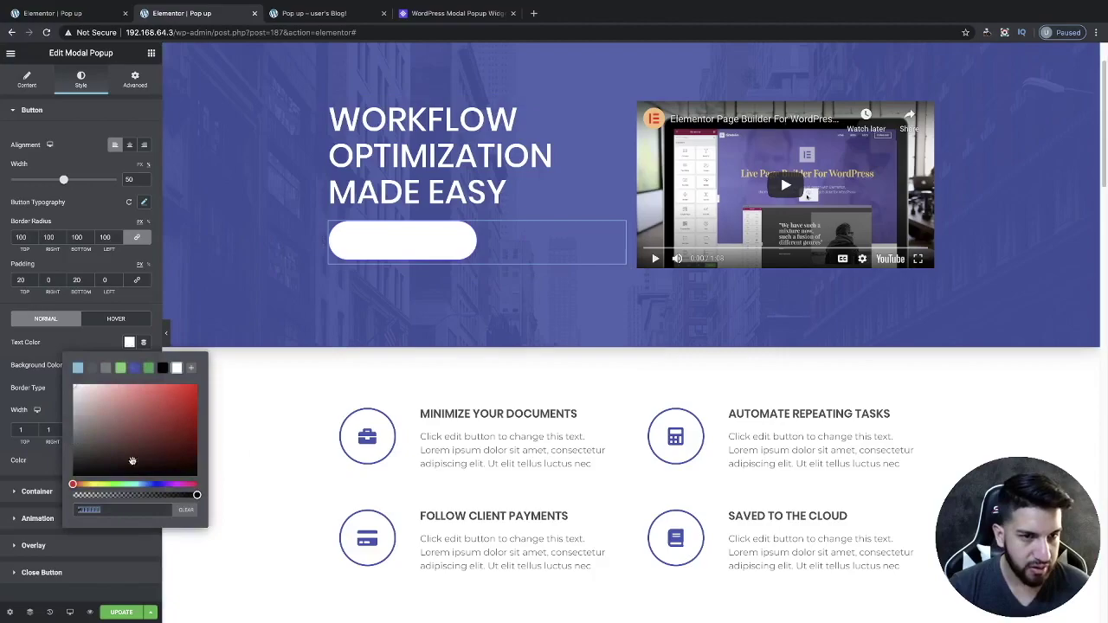
left_click(134, 368)
left_click(81, 331)
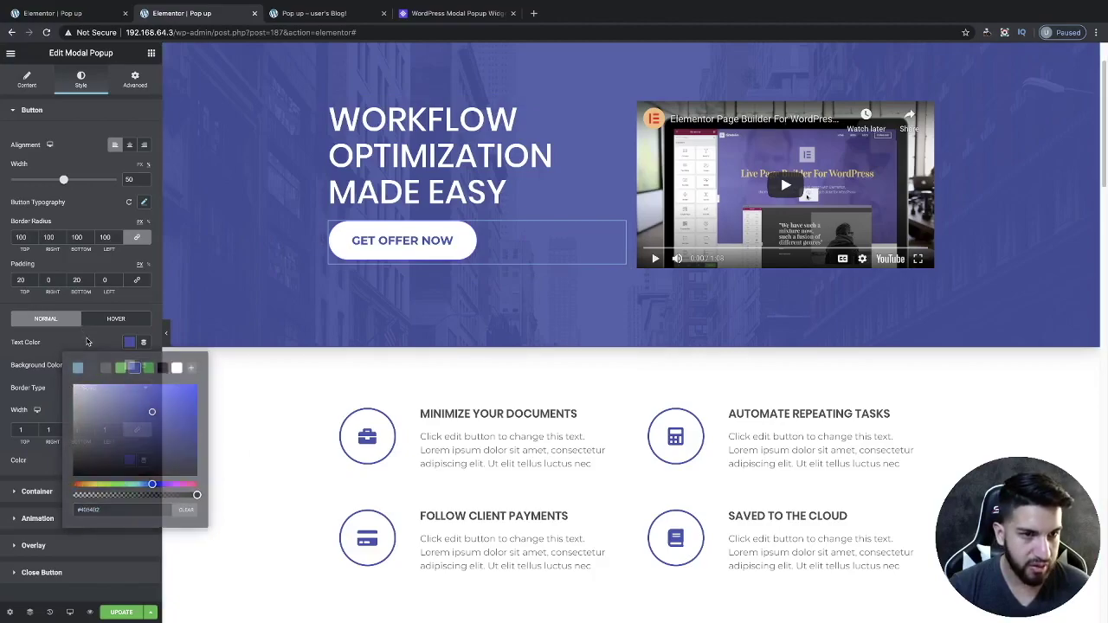
Try a blue hover background with white hover text on the popup button, and undo both color changes
left_click(115, 322)
left_click(64, 322)
left_click(104, 318)
left_click(129, 365)
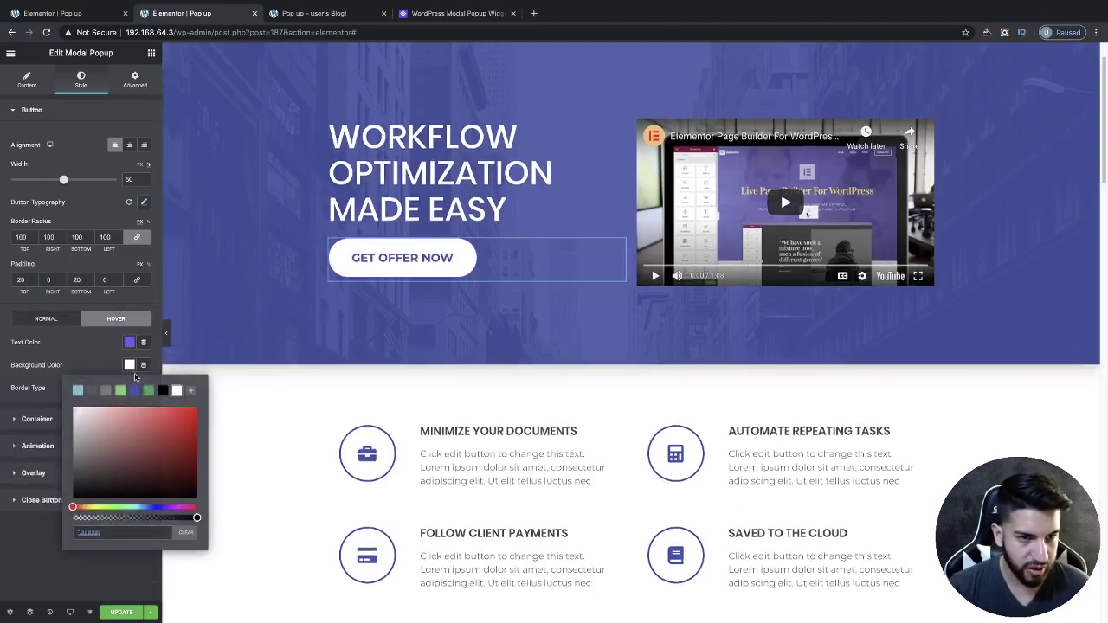
left_click(135, 392)
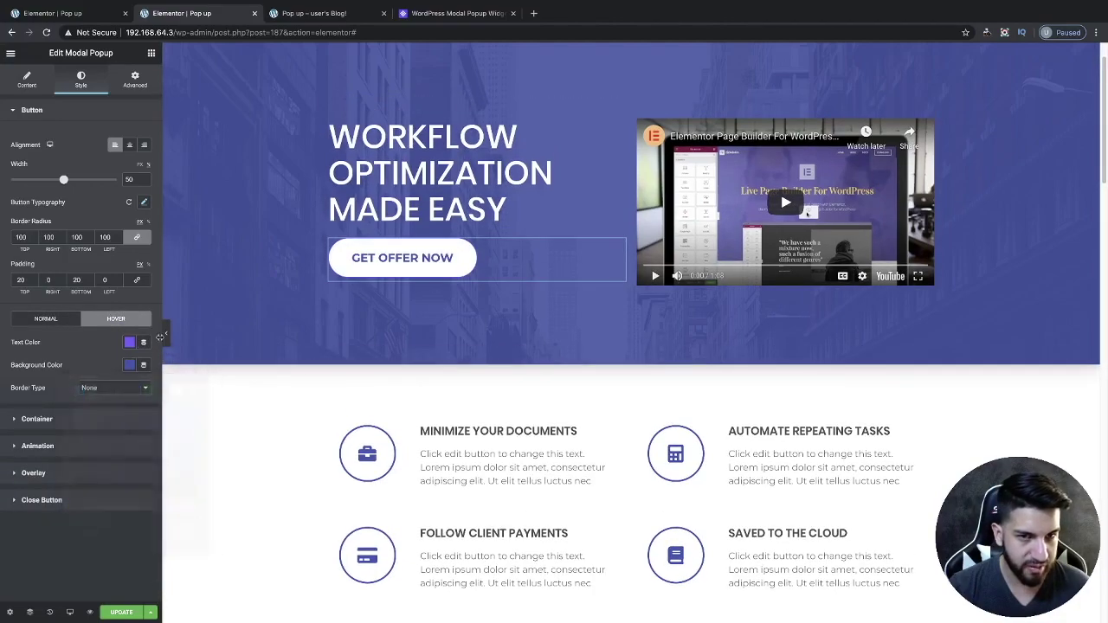
left_click(130, 344)
left_click(176, 369)
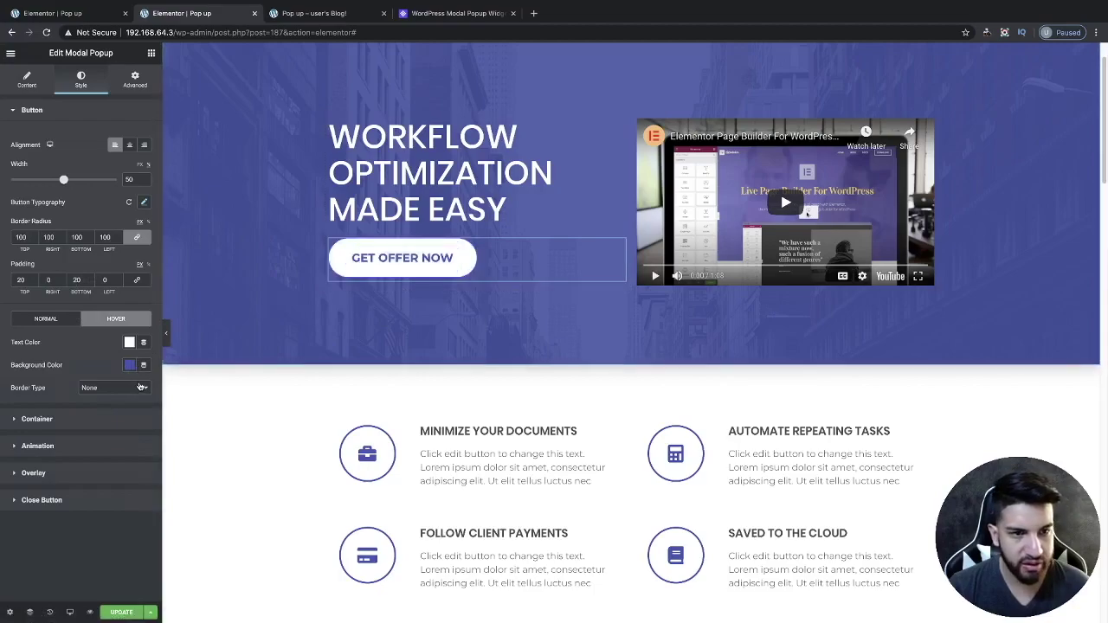
key("ctrl+z")
key("ctrl+z")
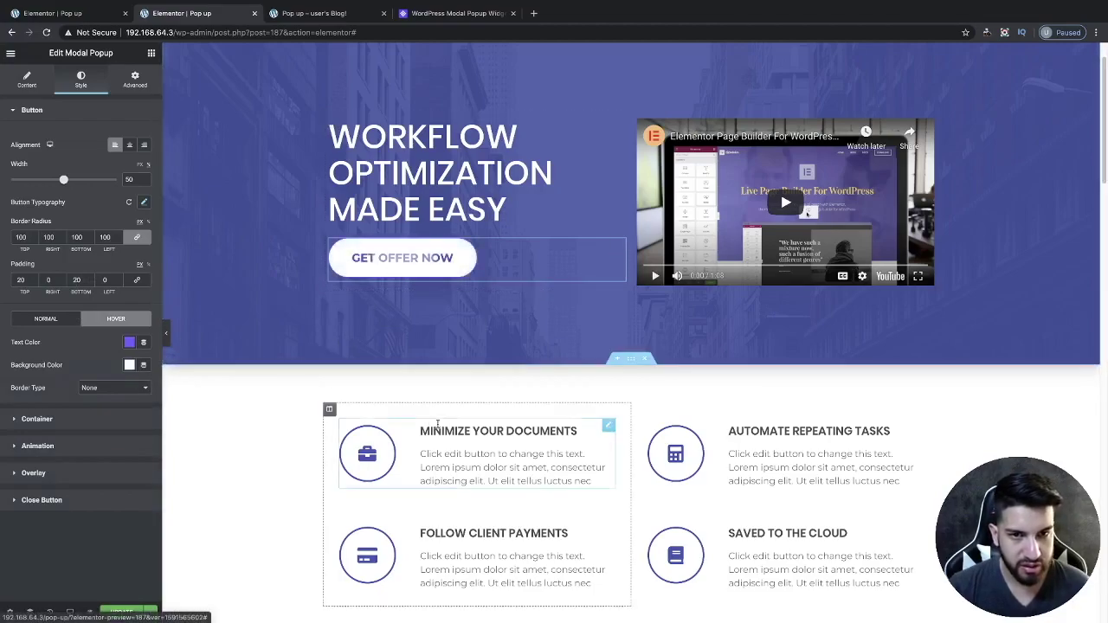
Update the page, and test opening and closing the Get Offer Now popup on the preview page
scroll(385, 430, "up", 2)
left_click(122, 612)
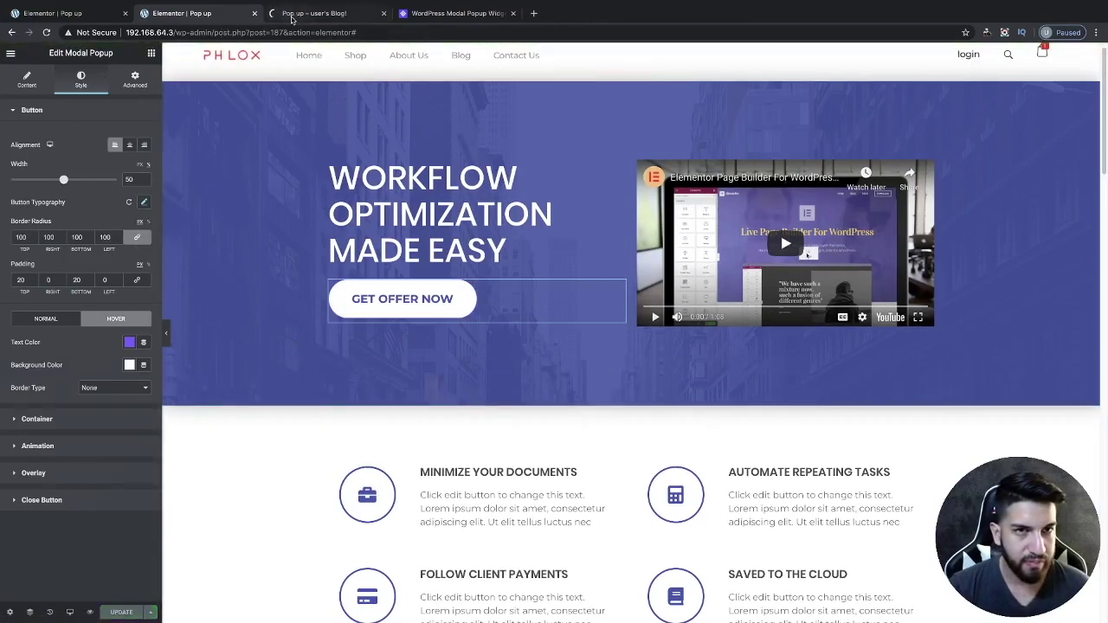
left_click(292, 15)
left_click(344, 331)
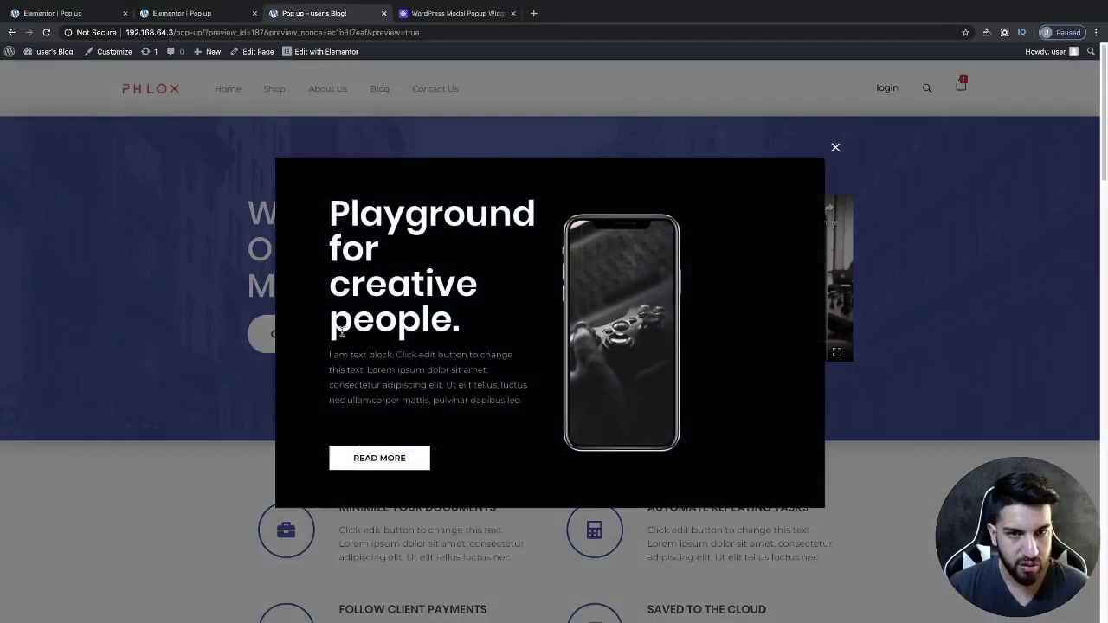
left_click(171, 358)
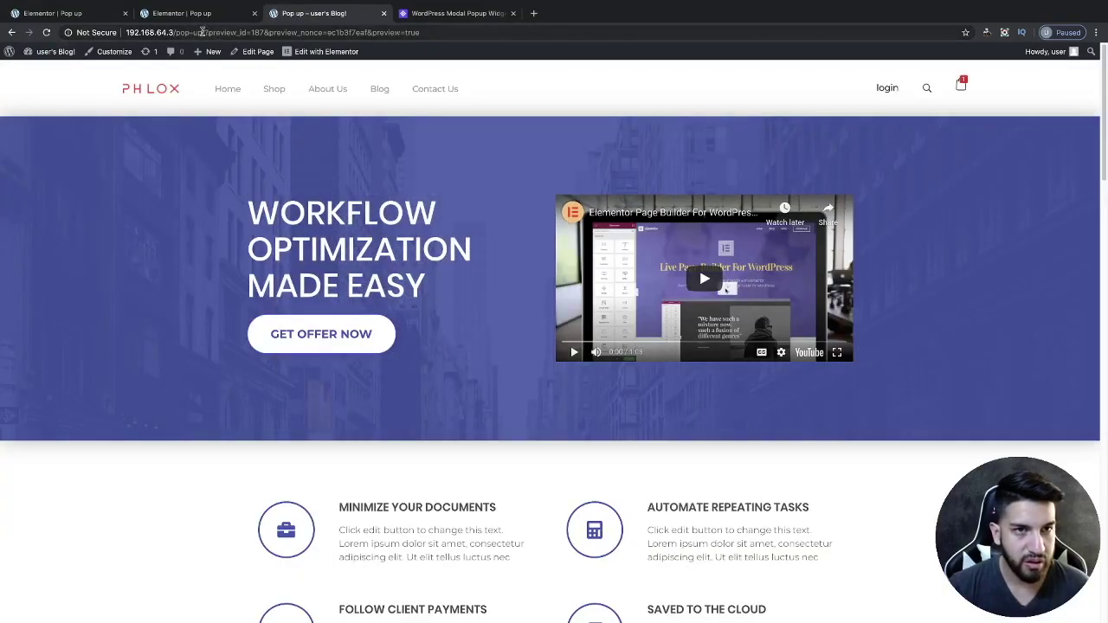
Load the page at its plain /pop-up/ address without the preview parameters, test the popup, and review the whole page
left_click_drag(202, 32, 609, 32)
key("BackSpace")
key("Return")
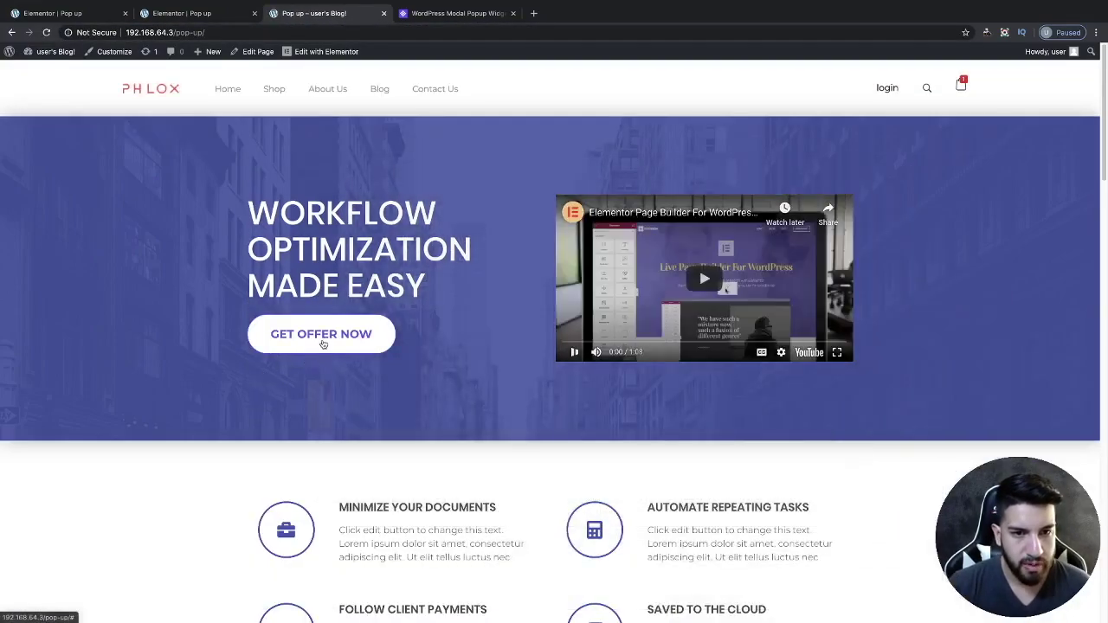
left_click(322, 335)
left_click(173, 325)
scroll(450, 329, "down", 15)
scroll(513, 342, "down", 5)
scroll(511, 342, "up", 20)
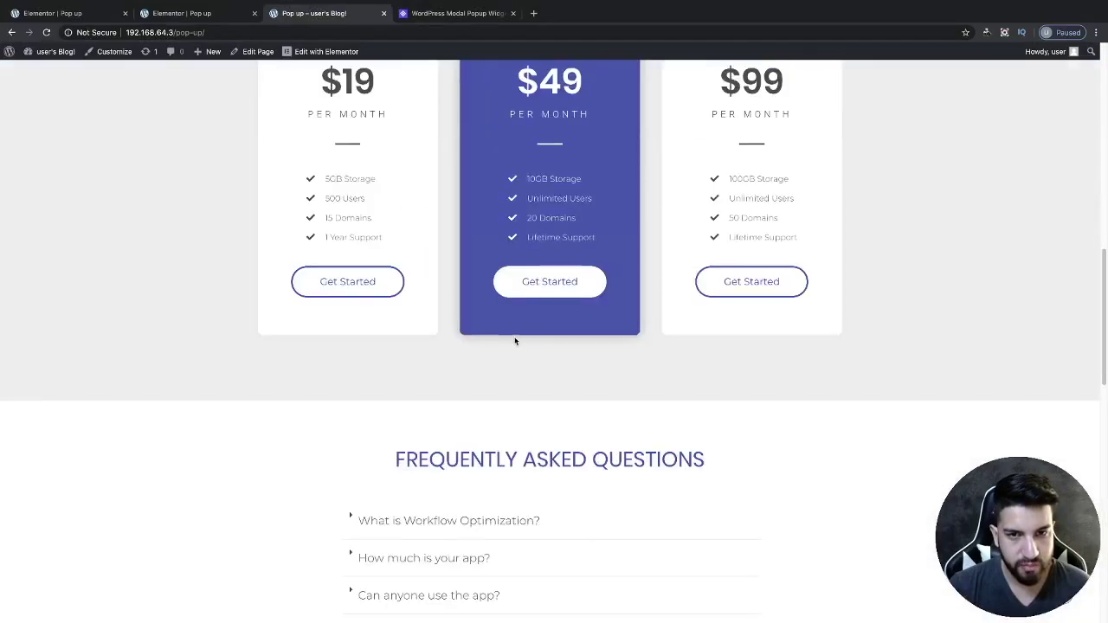
Inspect the page in the browser's responsive mobile view, and test opening and closing the popup there
right_click(166, 226)
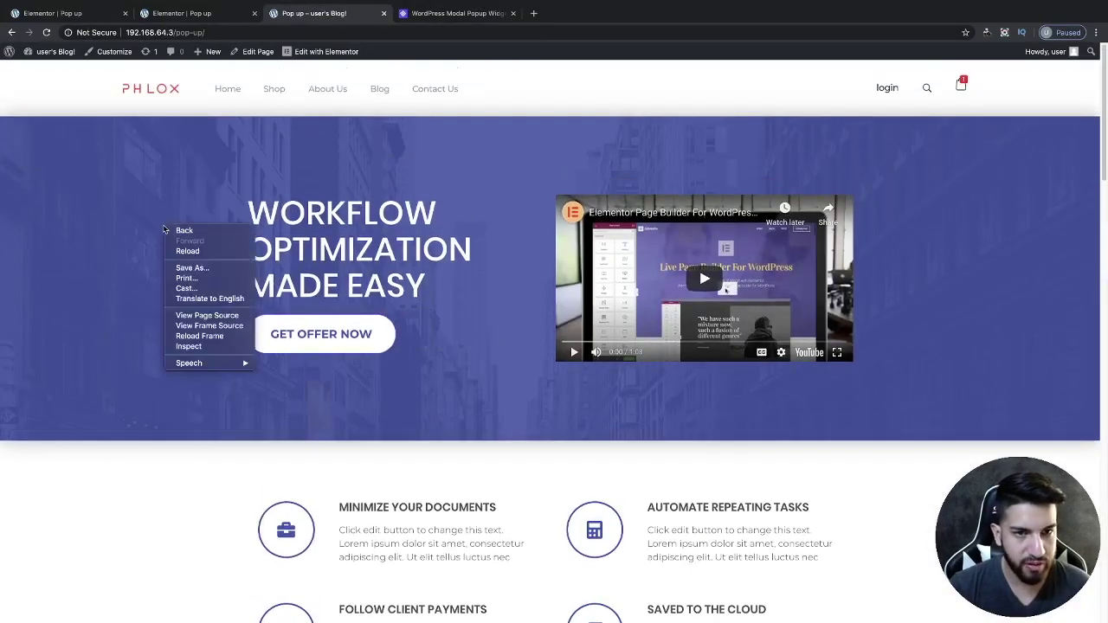
left_click(231, 348)
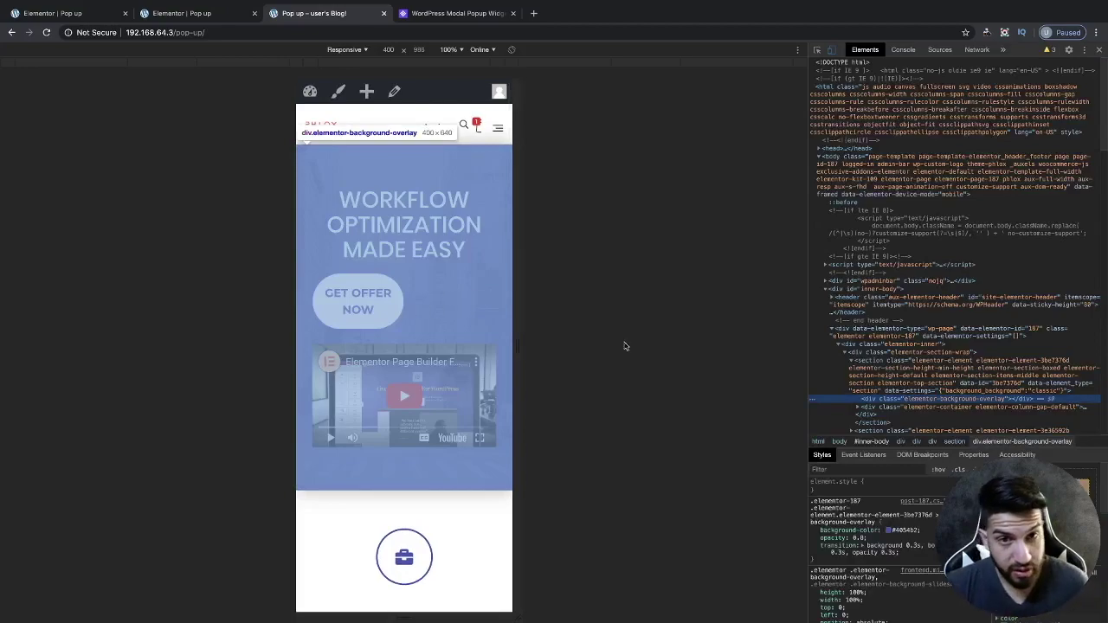
left_click(350, 314)
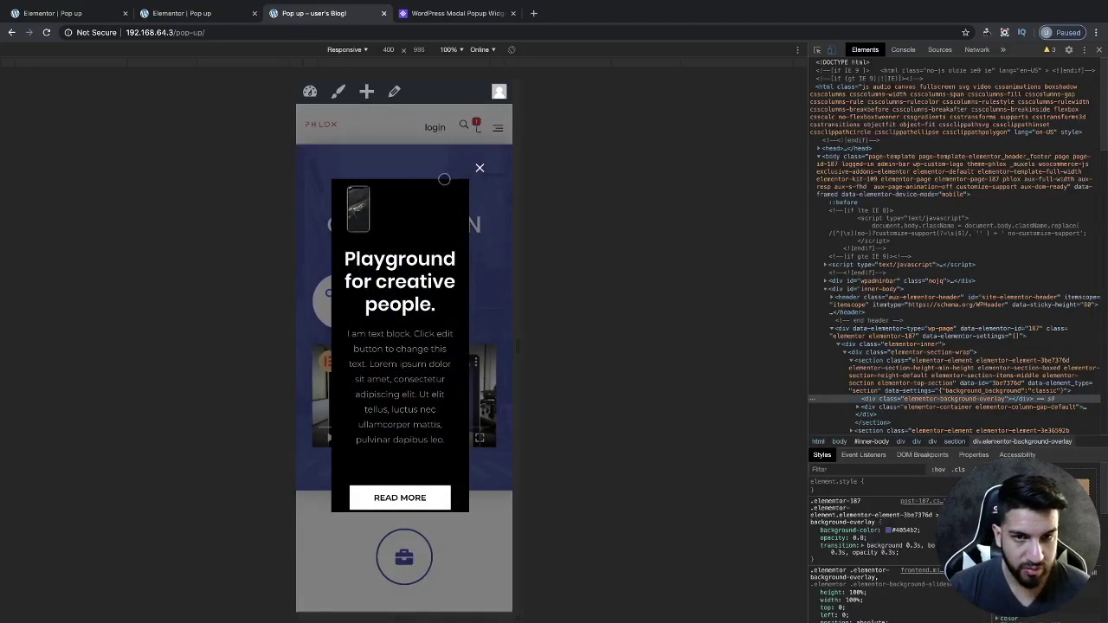
left_click(476, 169)
Return to the Elementor editor, show the mobile preview, and set the popup button's width to 100%
left_click(182, 12)
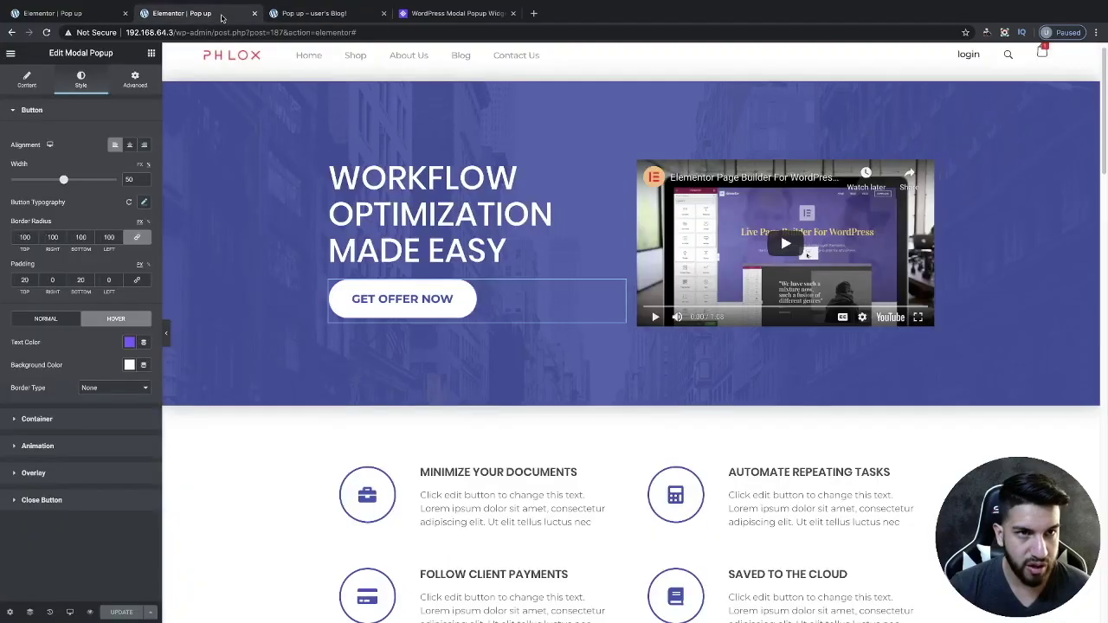
mouse_move(70, 611)
left_click(73, 584)
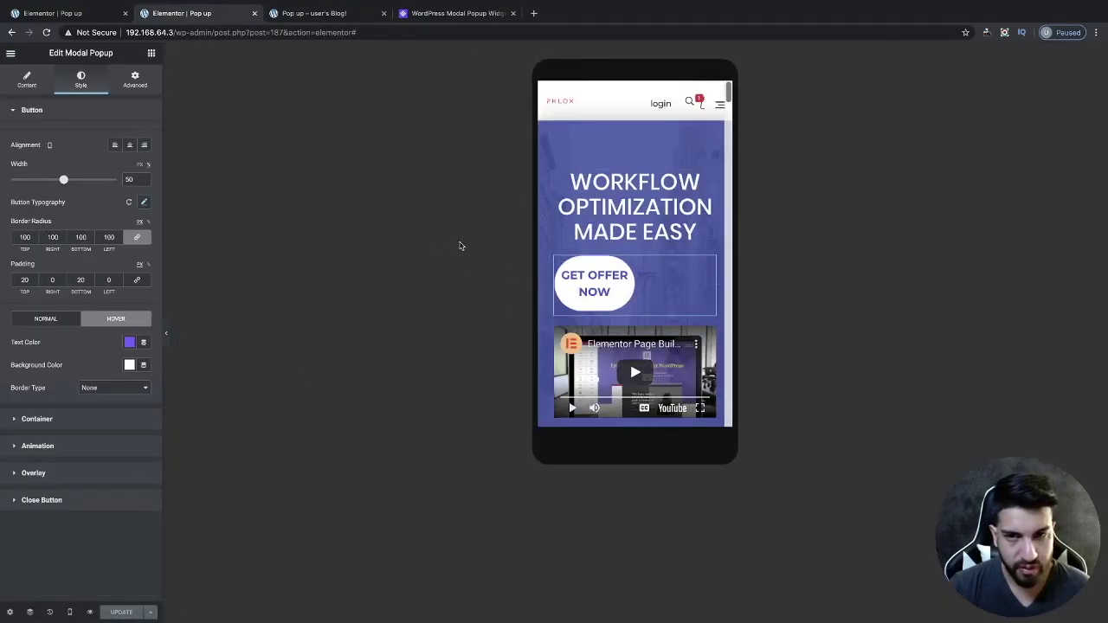
left_click_drag(65, 181, 120, 182)
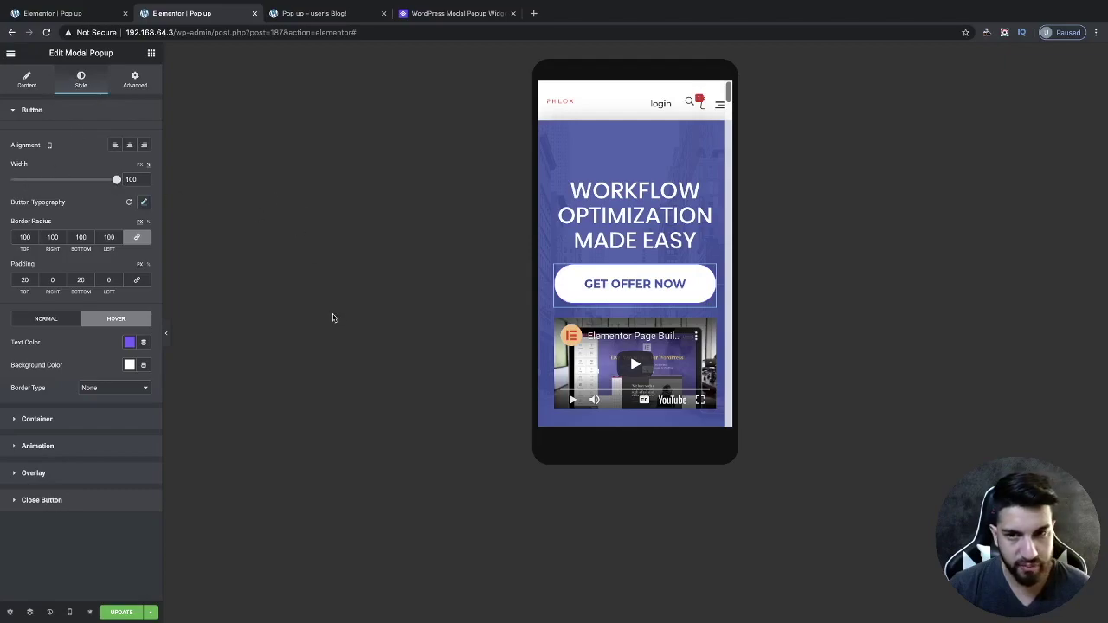
Update the page, check the popup button and popup in the responsive mobile view, and close the developer tools
left_click(104, 616)
left_click(327, 14)
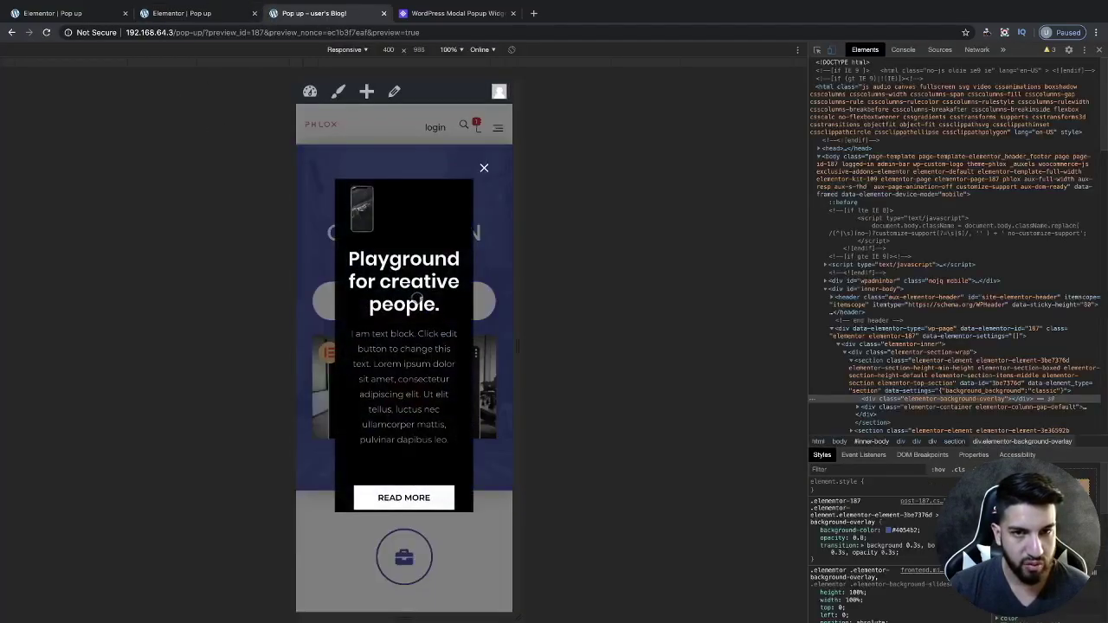
left_click(484, 167)
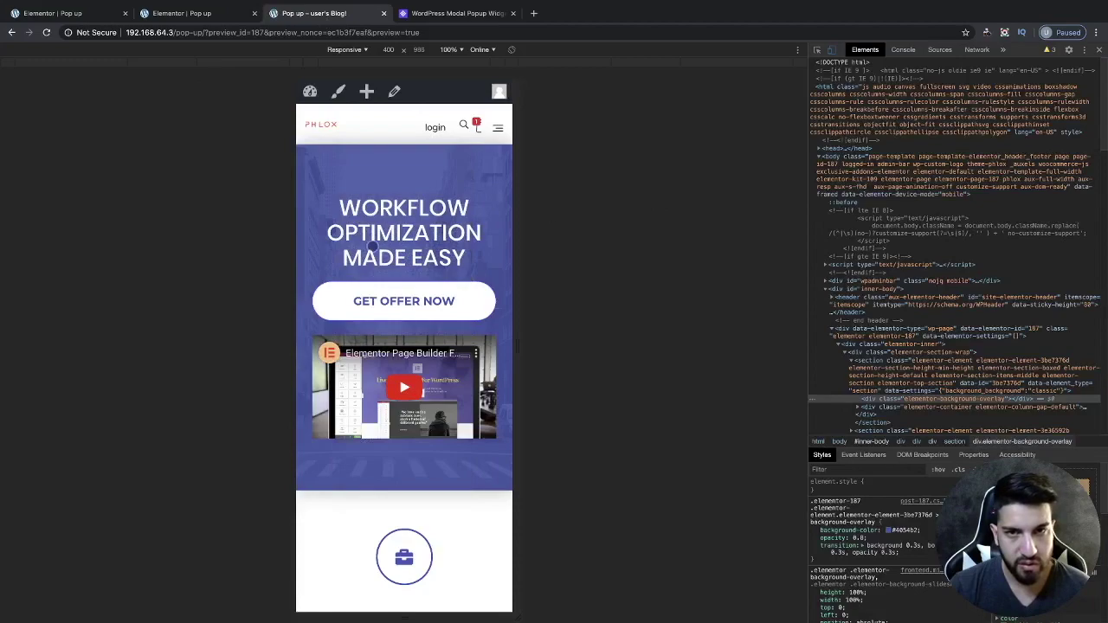
left_click(1099, 49)
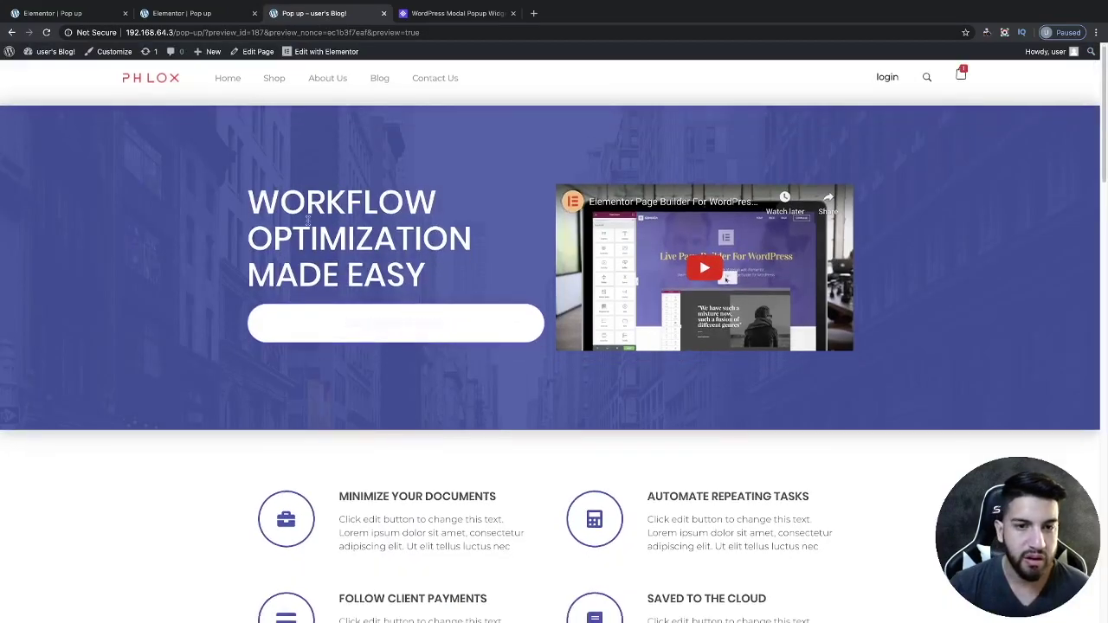
Return to the Elementor editor, show the desktop preview, and duplicate the Get Offer Now Modal Popup widget
left_click(181, 14)
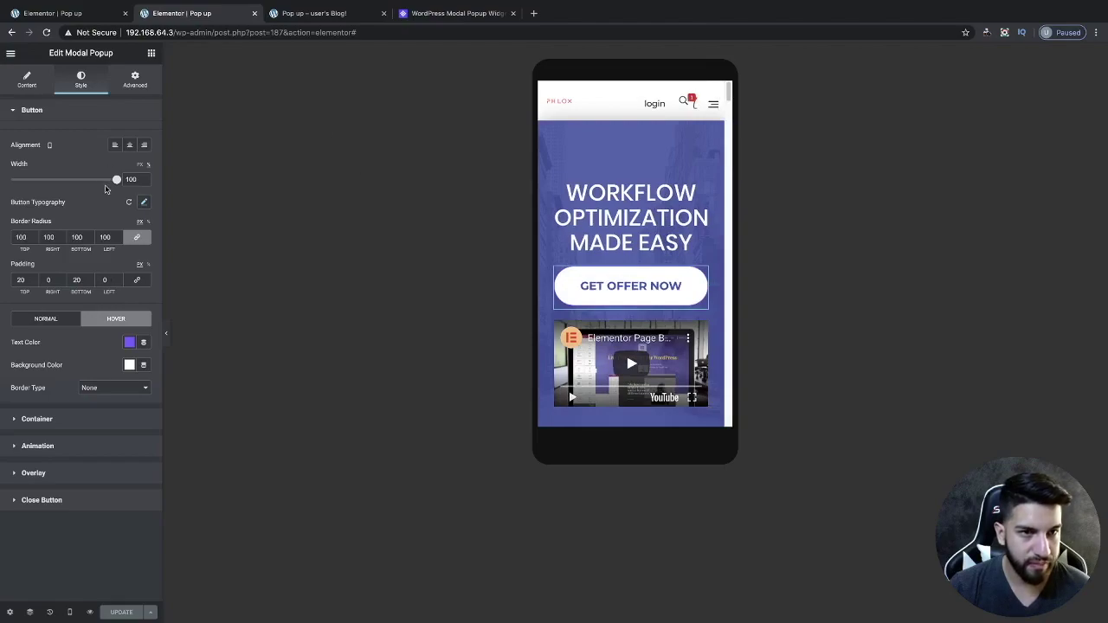
left_click_drag(108, 180, 116, 179)
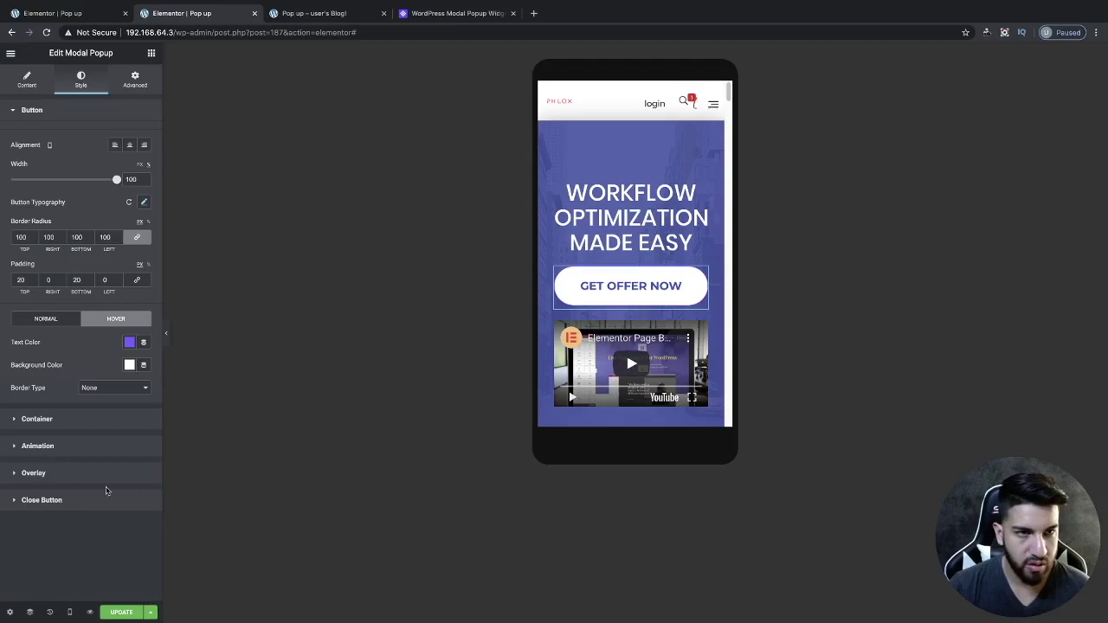
left_click(69, 612)
left_click(39, 540)
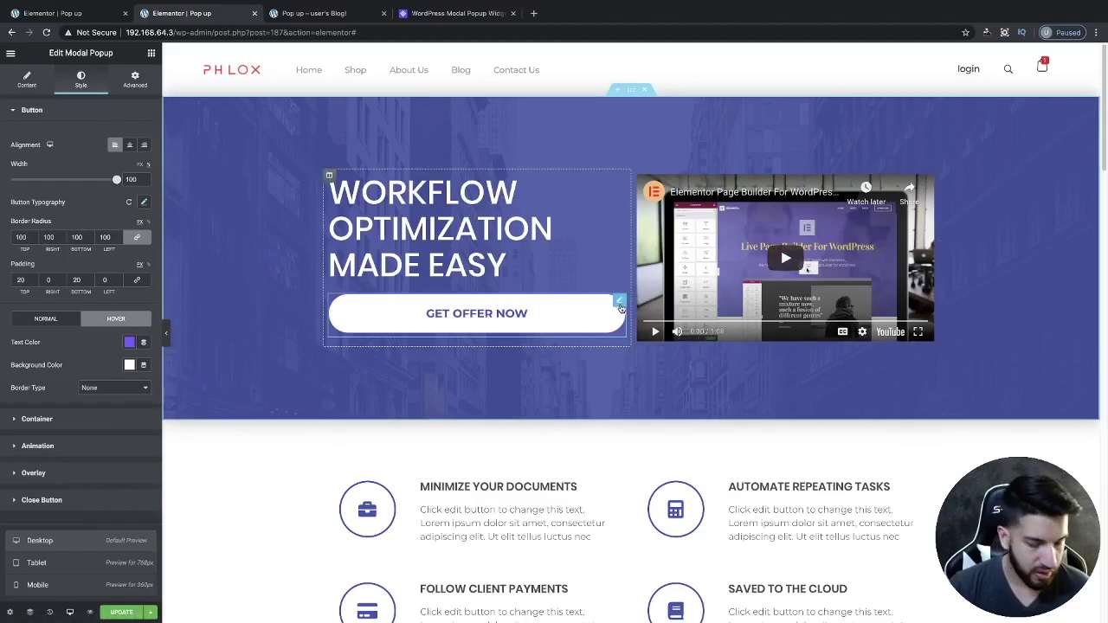
right_click(621, 306)
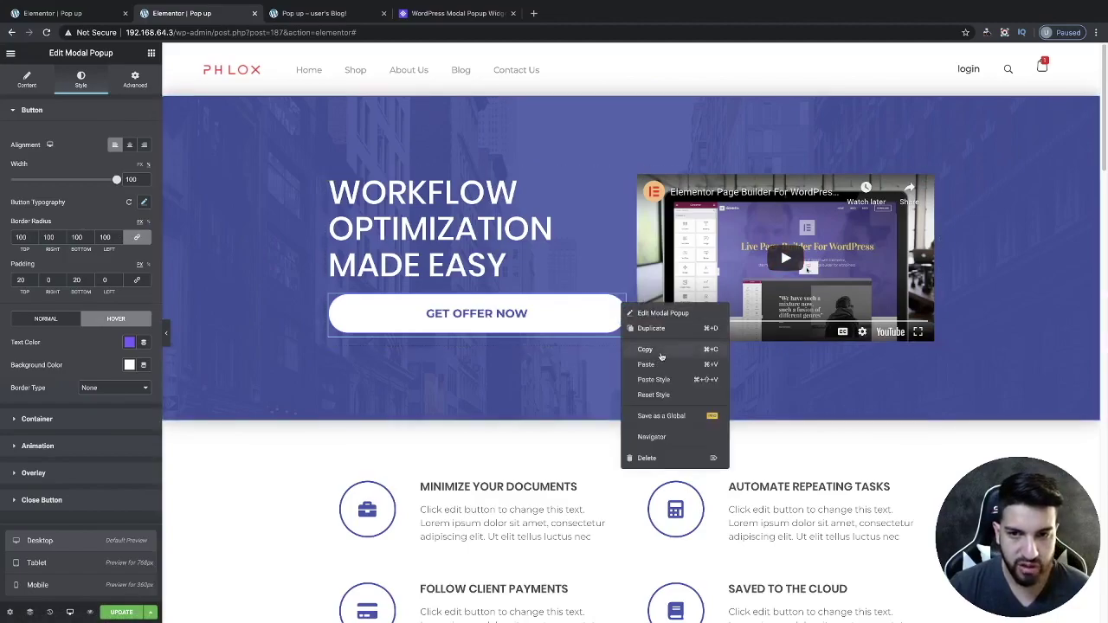
left_click(659, 330)
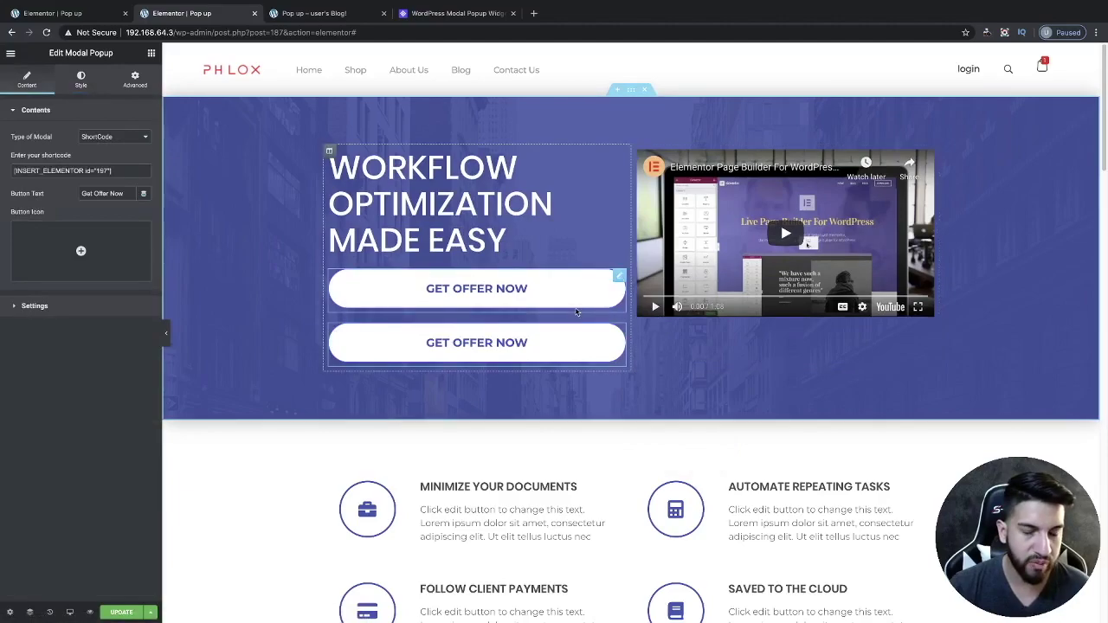
Hide the duplicated Get Offer Now button on desktop and tablet
left_click(136, 82)
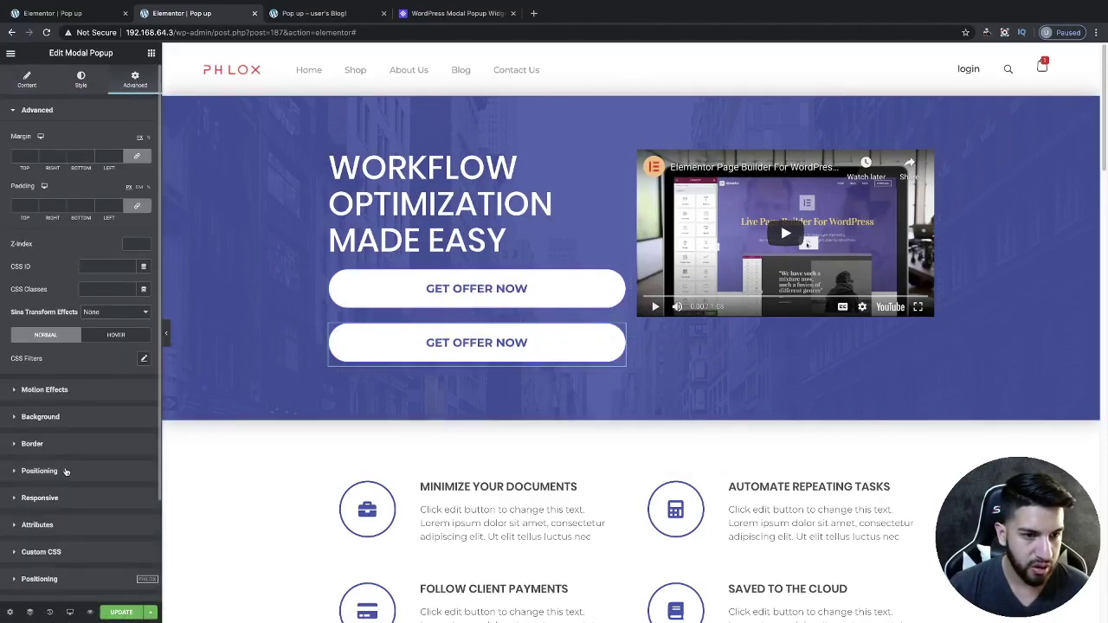
left_click(79, 497)
left_click(135, 312)
left_click(135, 294)
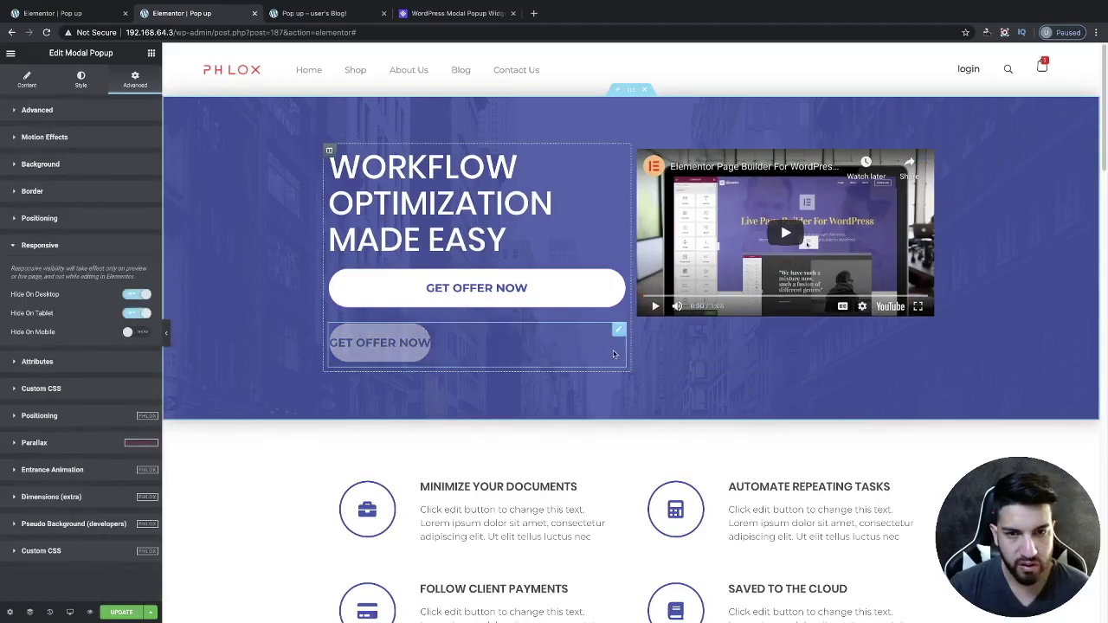
Hide the original full-width Get Offer Now popup button on tablet and mobile, keeping it enabled for desktop
left_click(620, 276)
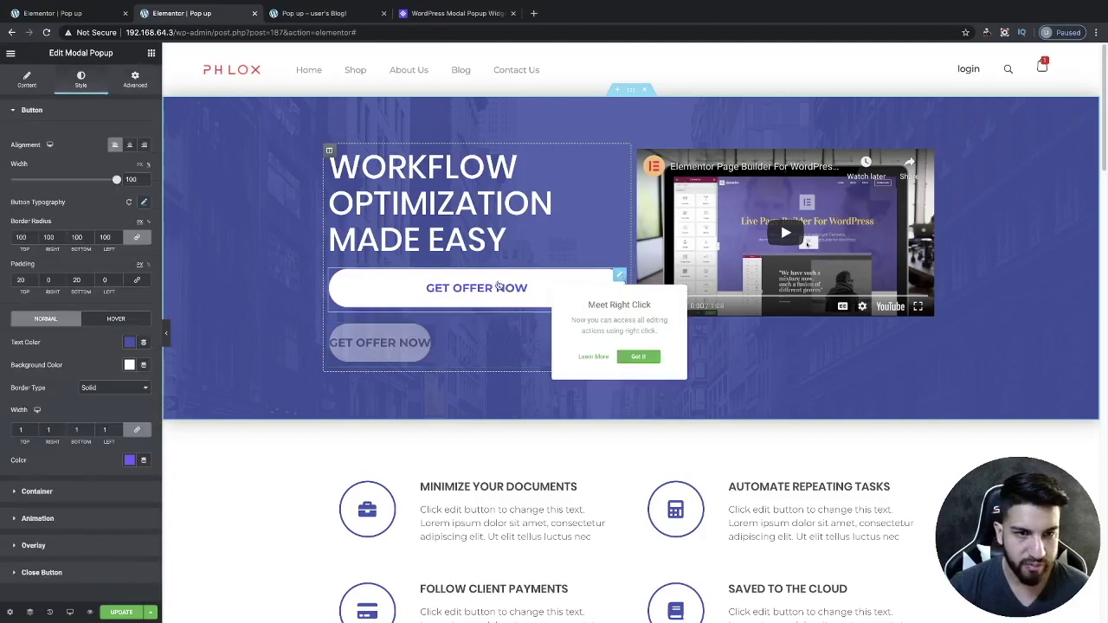
left_click(134, 78)
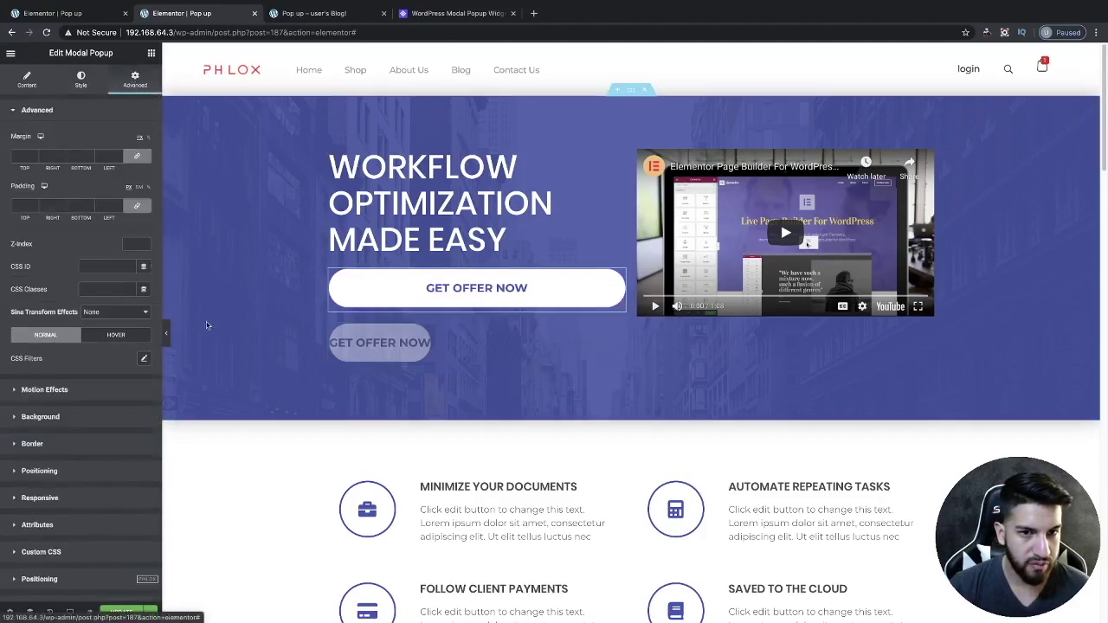
left_click(40, 498)
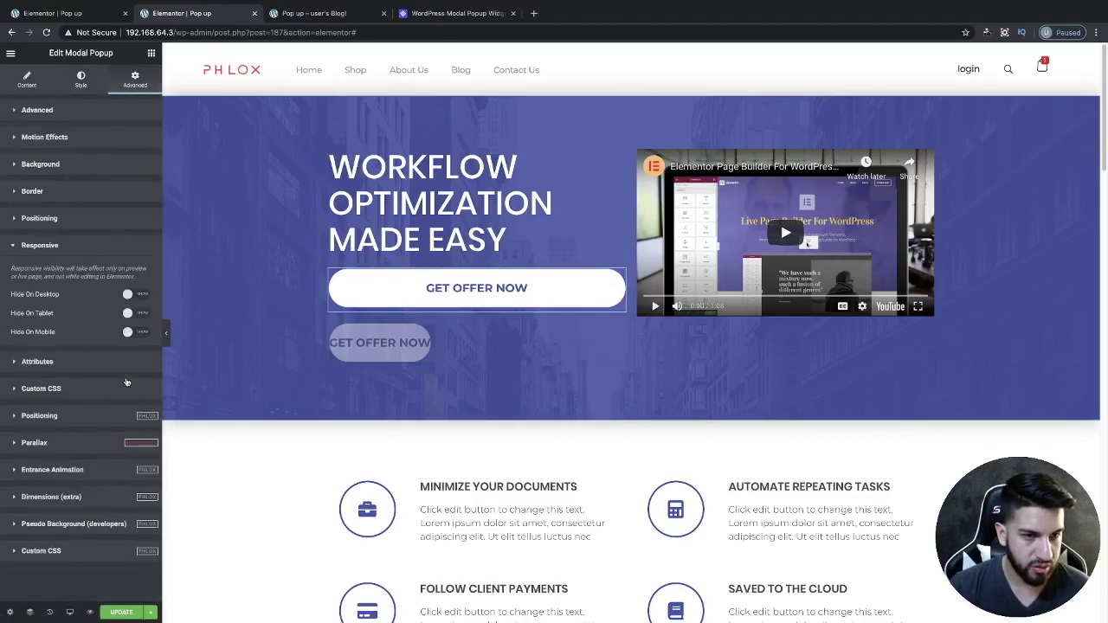
left_click(131, 333)
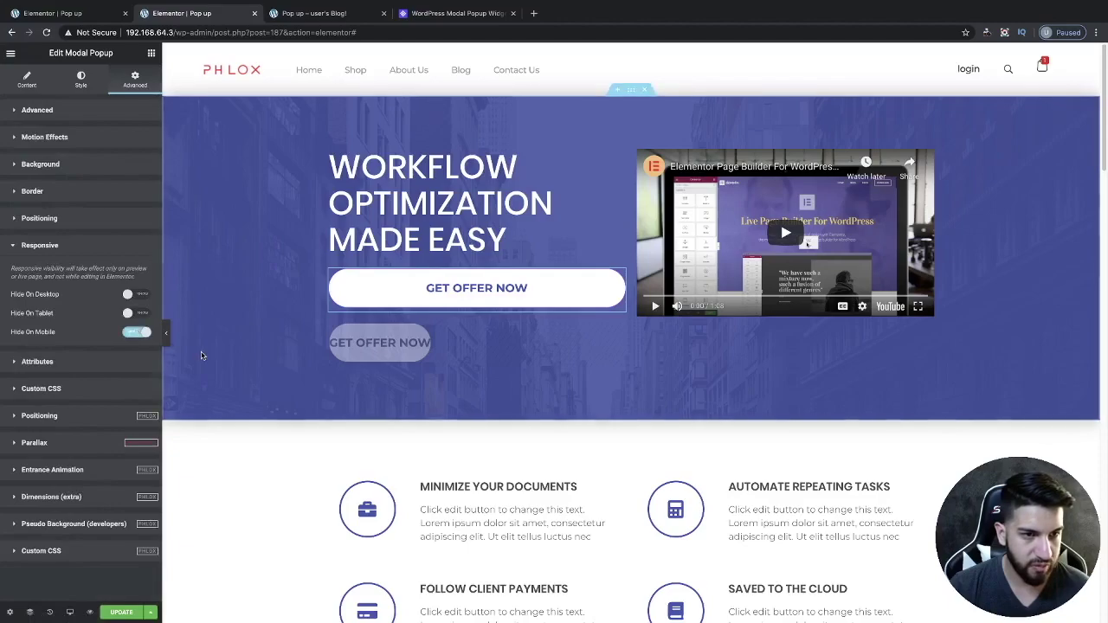
left_click(130, 314)
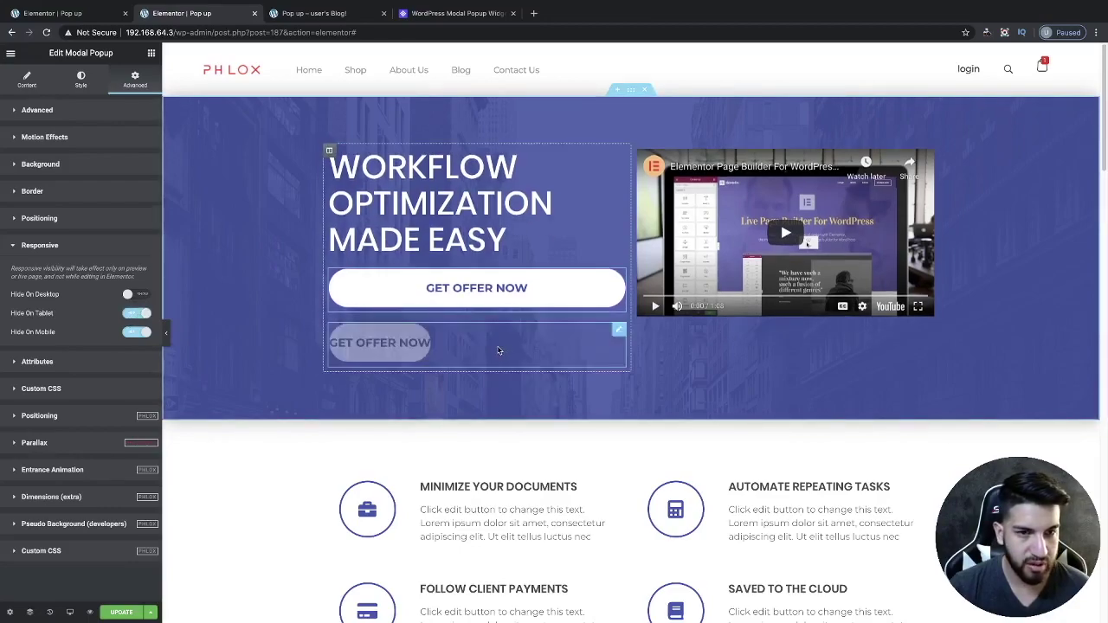
left_click(638, 269)
left_click(621, 283)
left_click(130, 294)
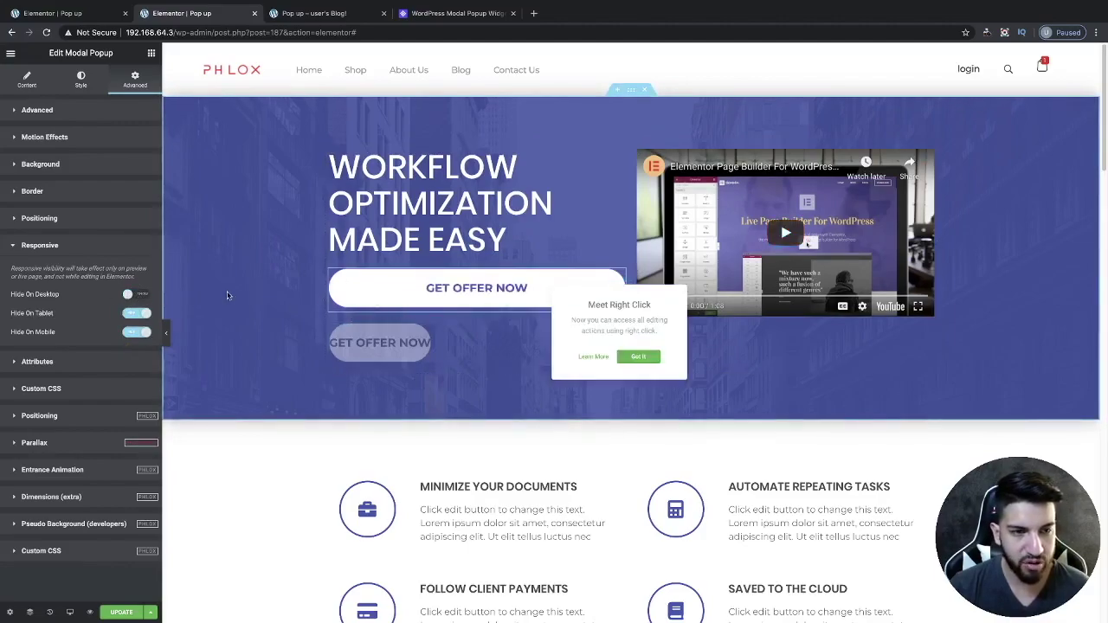
Set the desktop Get Offer Now button's width to 57% and update the page
left_click(81, 79)
left_click_drag(118, 180, 71, 180)
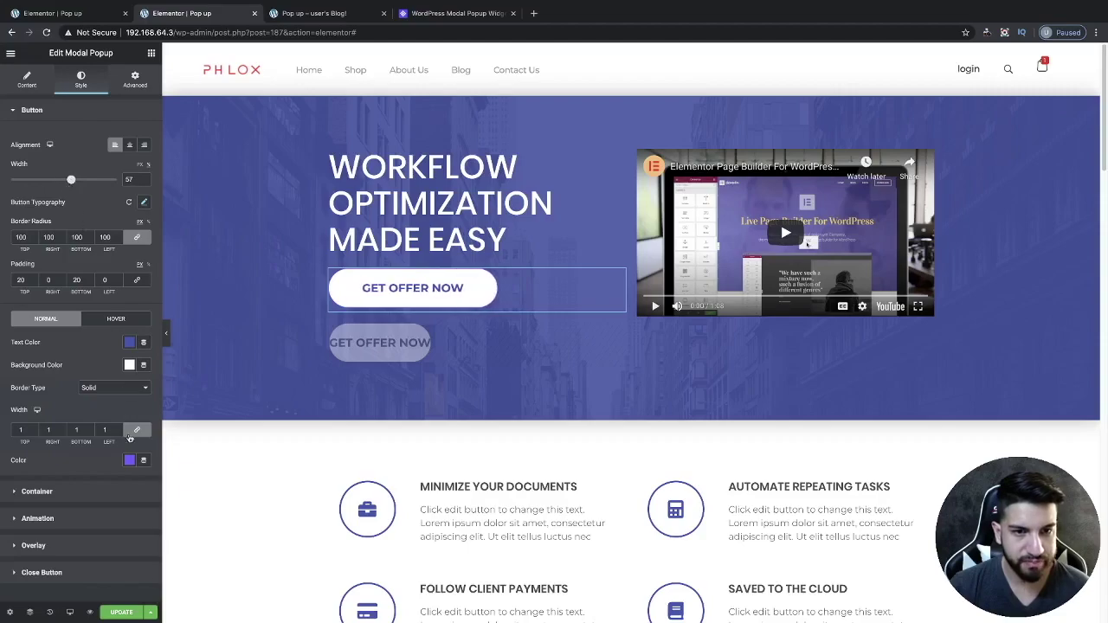
left_click(121, 613)
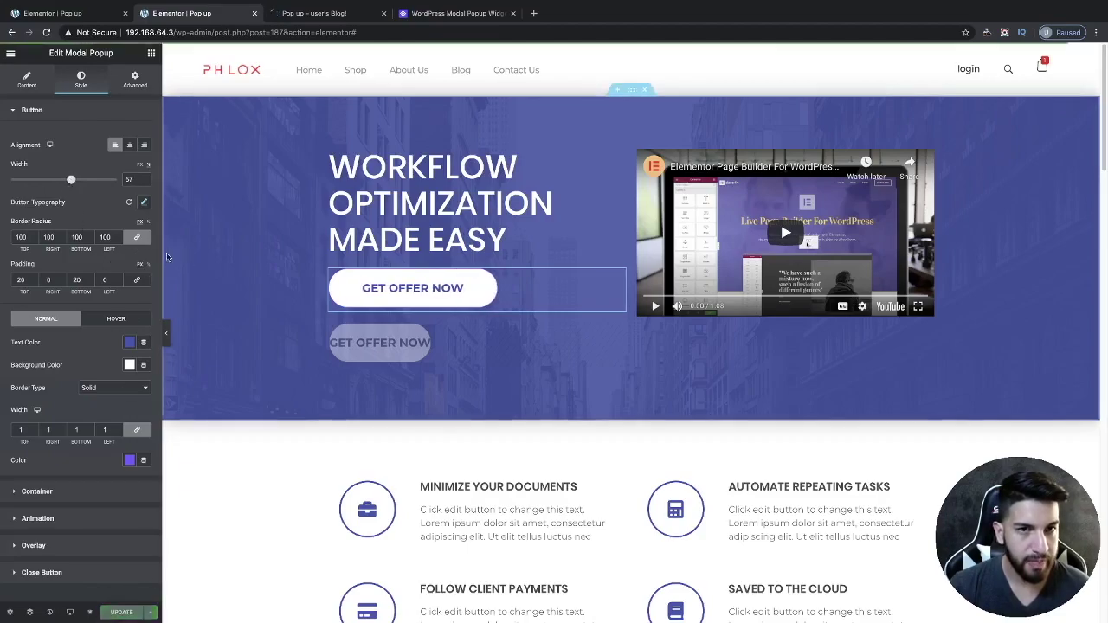
Check the popup button in the page preview, test its popup in the responsive mobile view, and return to the desktop view
left_click(316, 14)
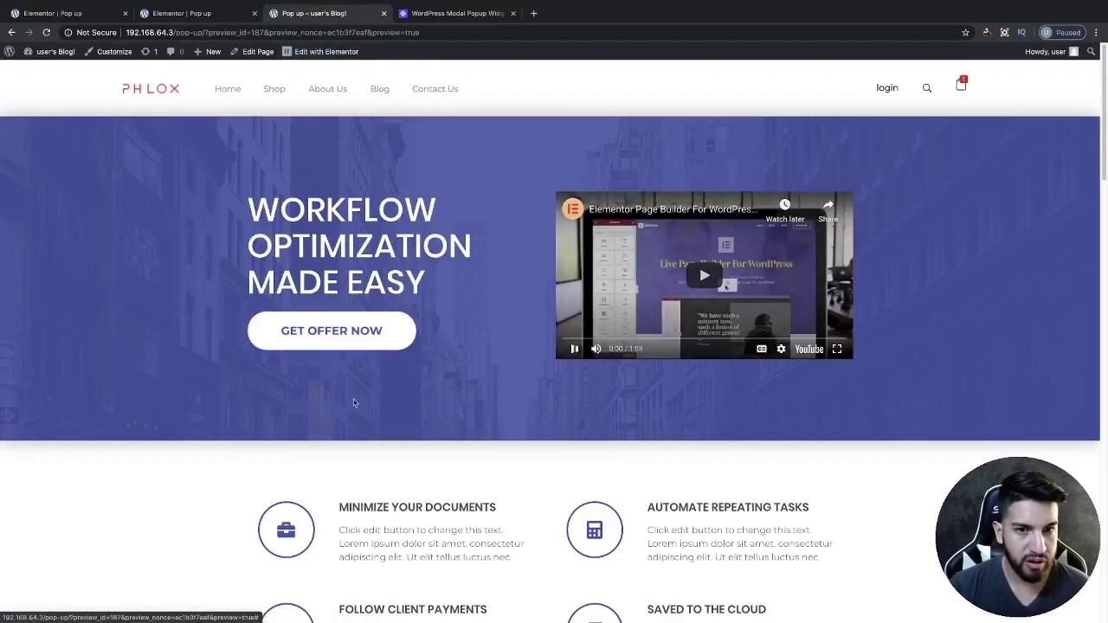
right_click(512, 232)
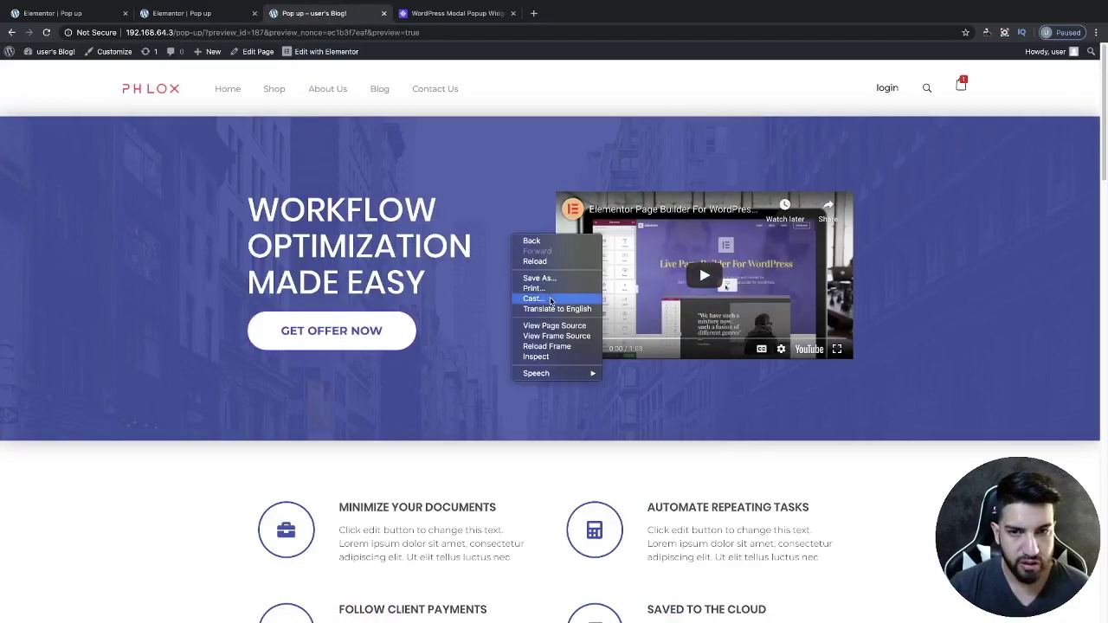
left_click(530, 357)
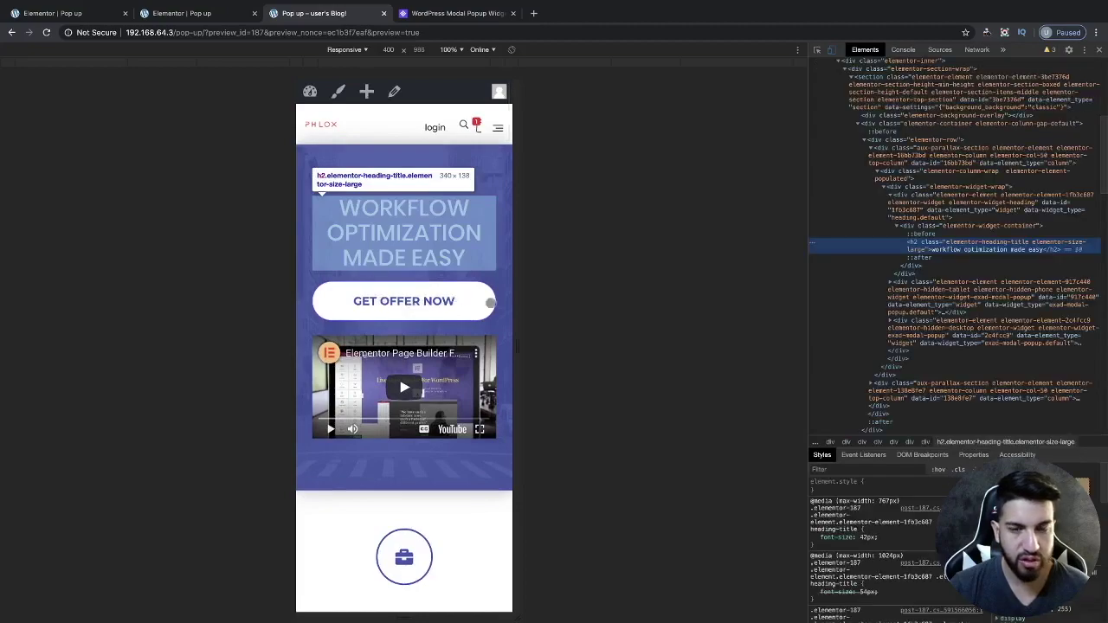
left_click(443, 305)
left_click(480, 166)
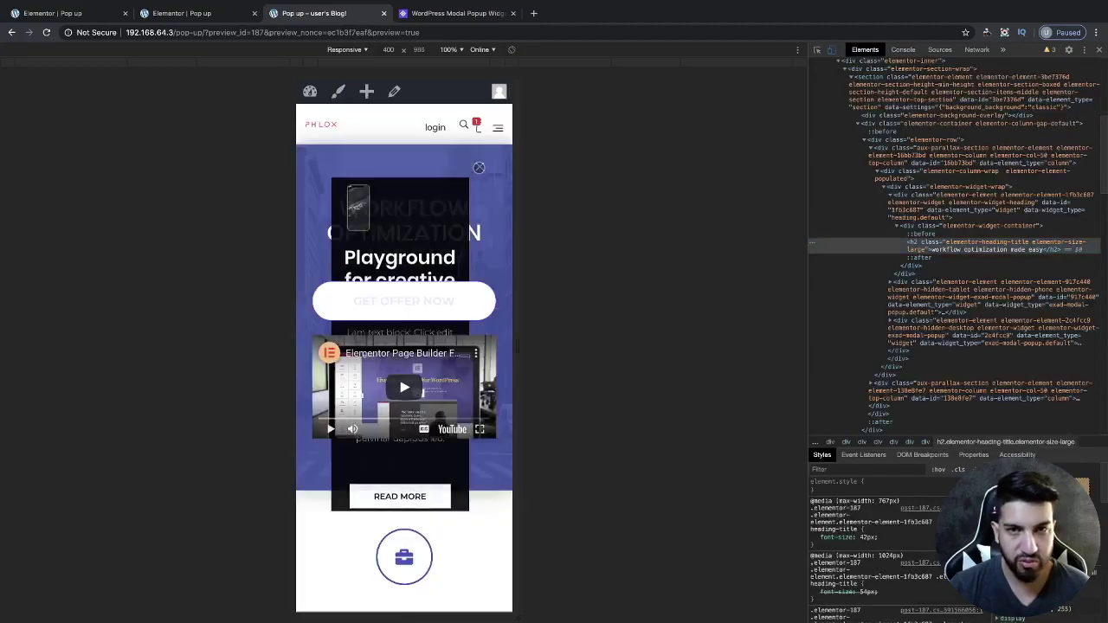
key("super+alt+i")
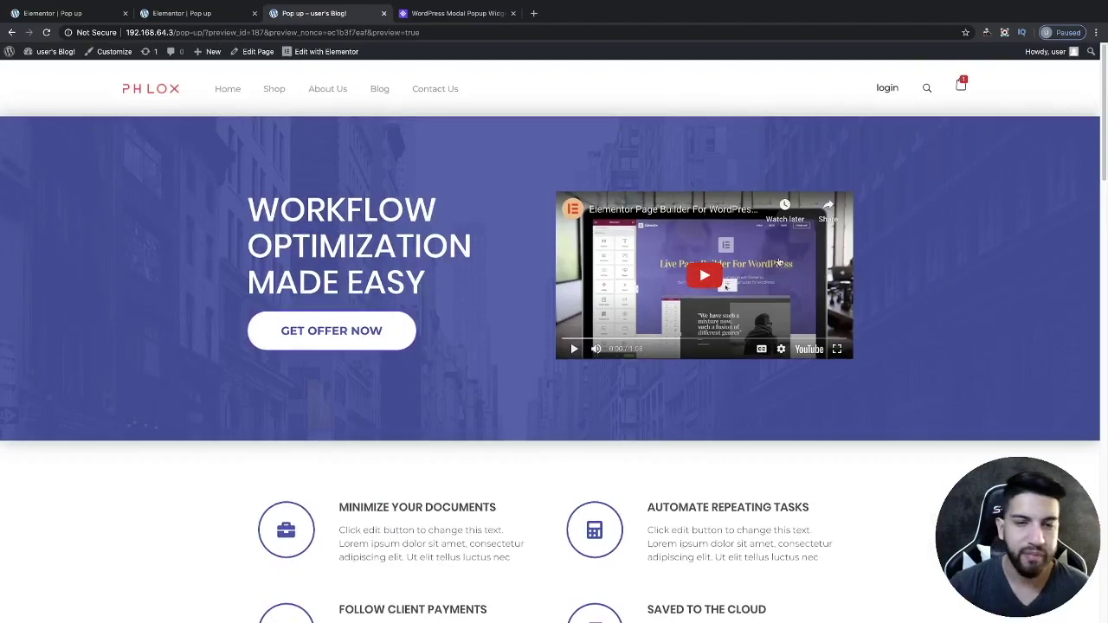
scroll(953, 250, "down", 2)
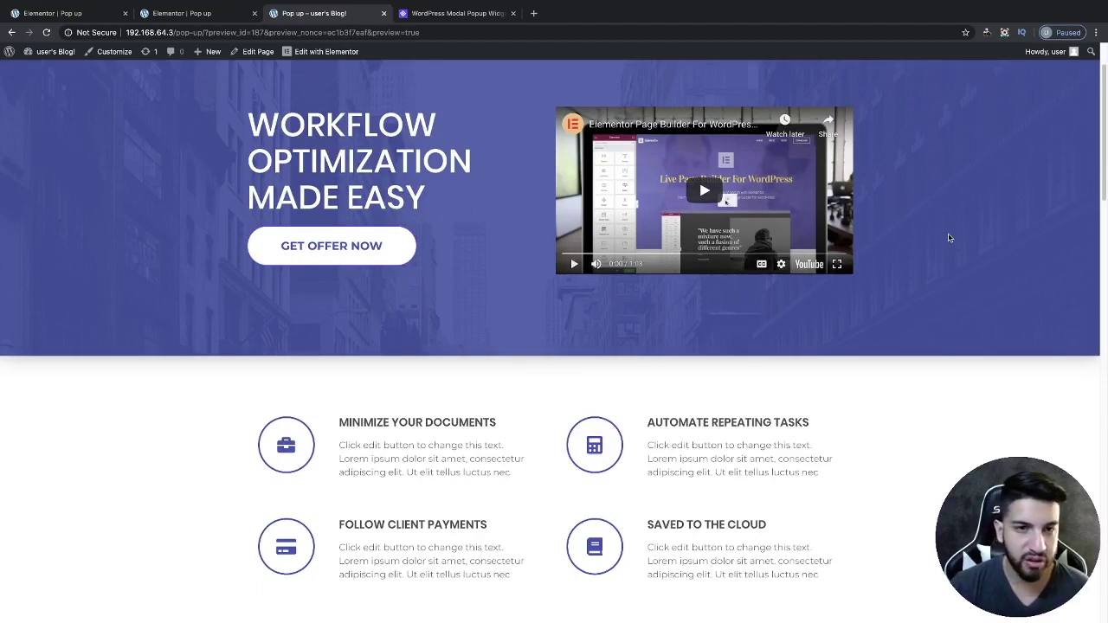
scroll(949, 236, "up", 2)
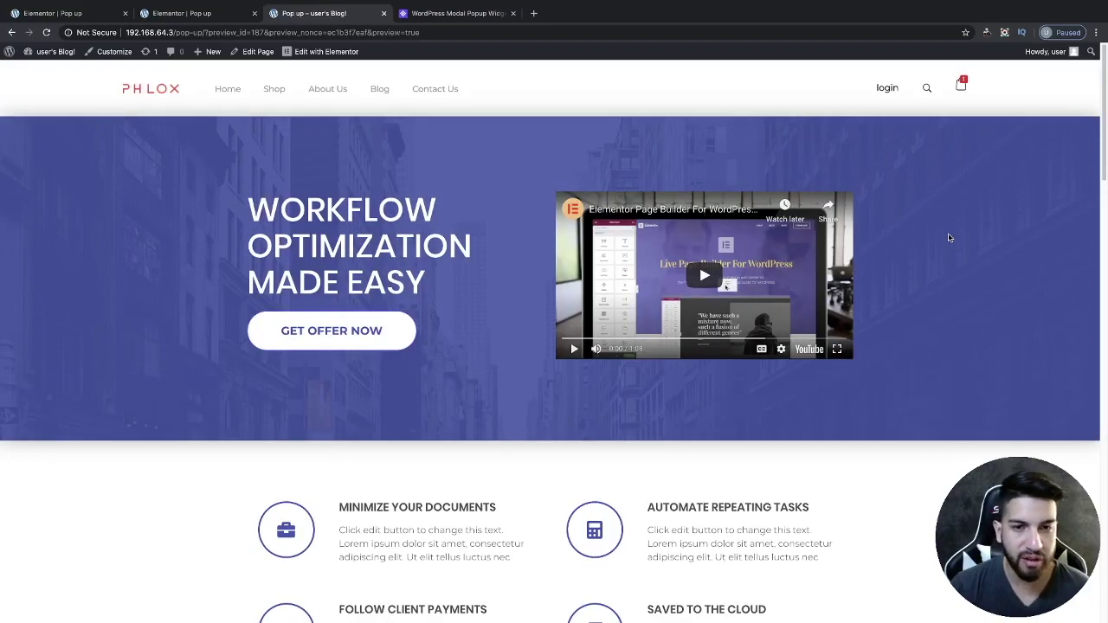